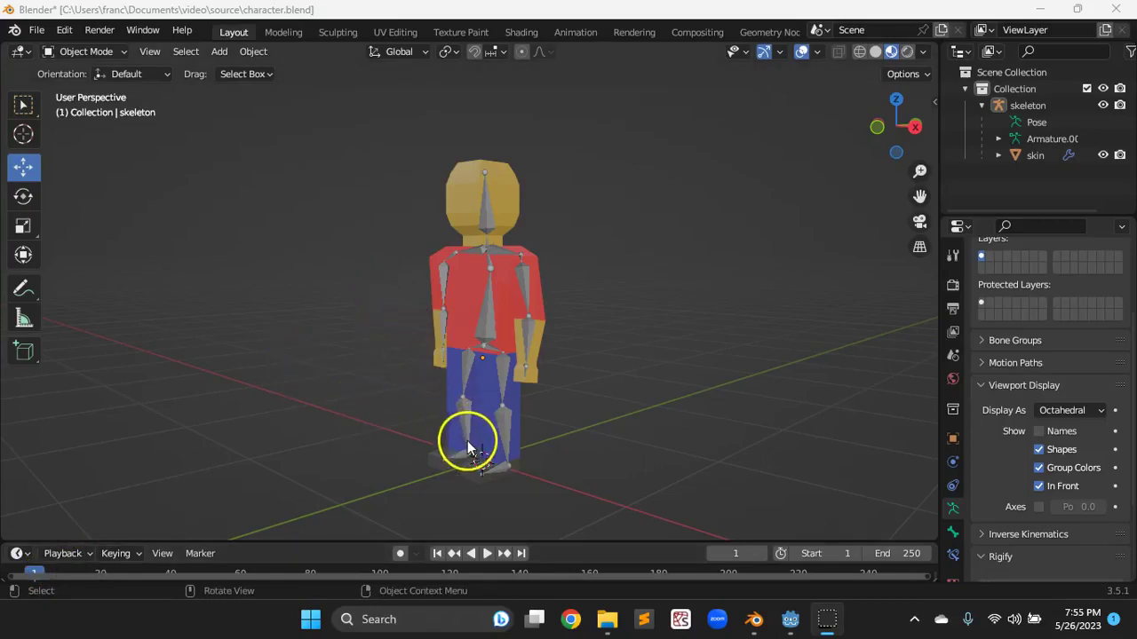
# - Switch to the Animation workspace for the rigged character
pyautogui.moveTo(538, 445); pyautogui.dragTo(577, 480, button='middle')
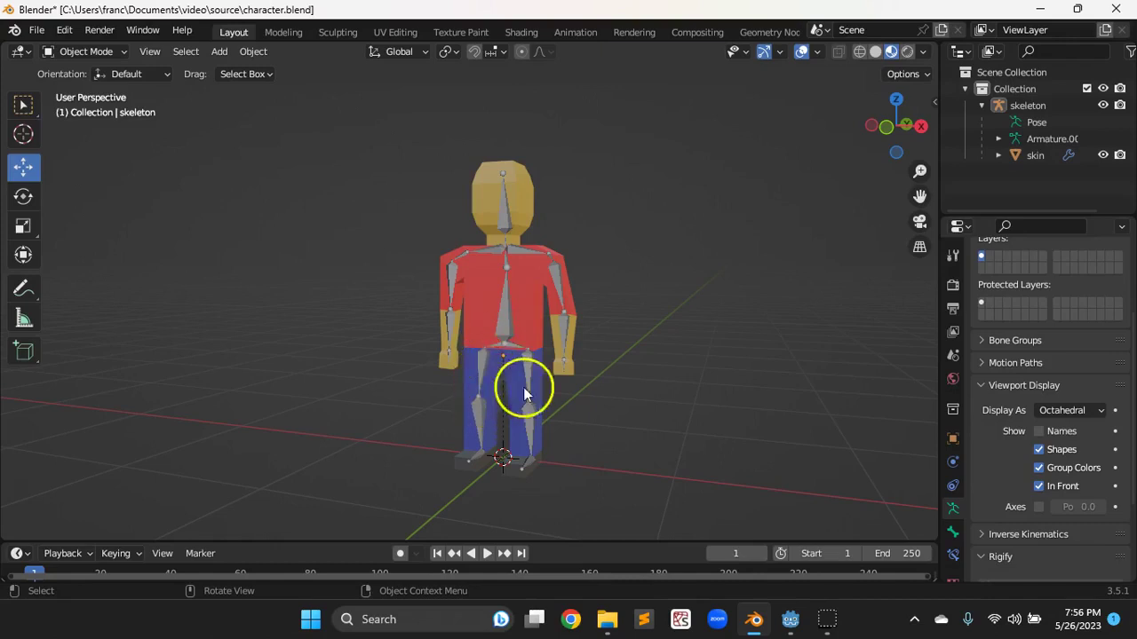
pyautogui.moveTo(583, 423)
pyautogui.mouseDown(button='middle')
pyautogui.moveTo(529, 423)
pyautogui.moveTo(570, 435)
pyautogui.mouseUp(button='middle')
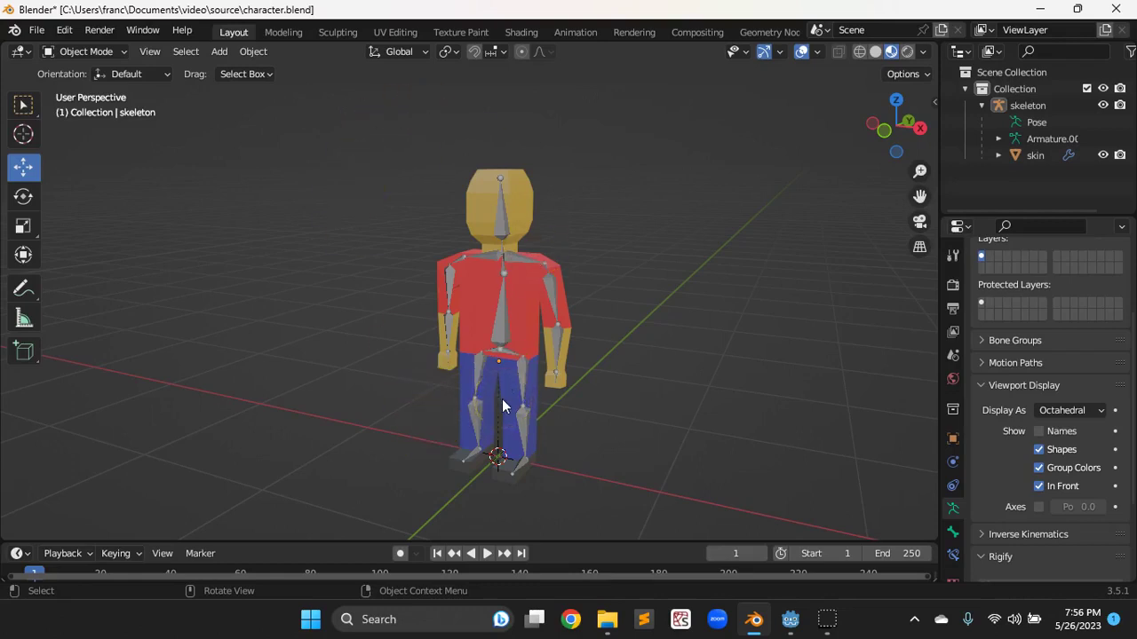
pyautogui.click(457, 338)
pyautogui.click(575, 32)
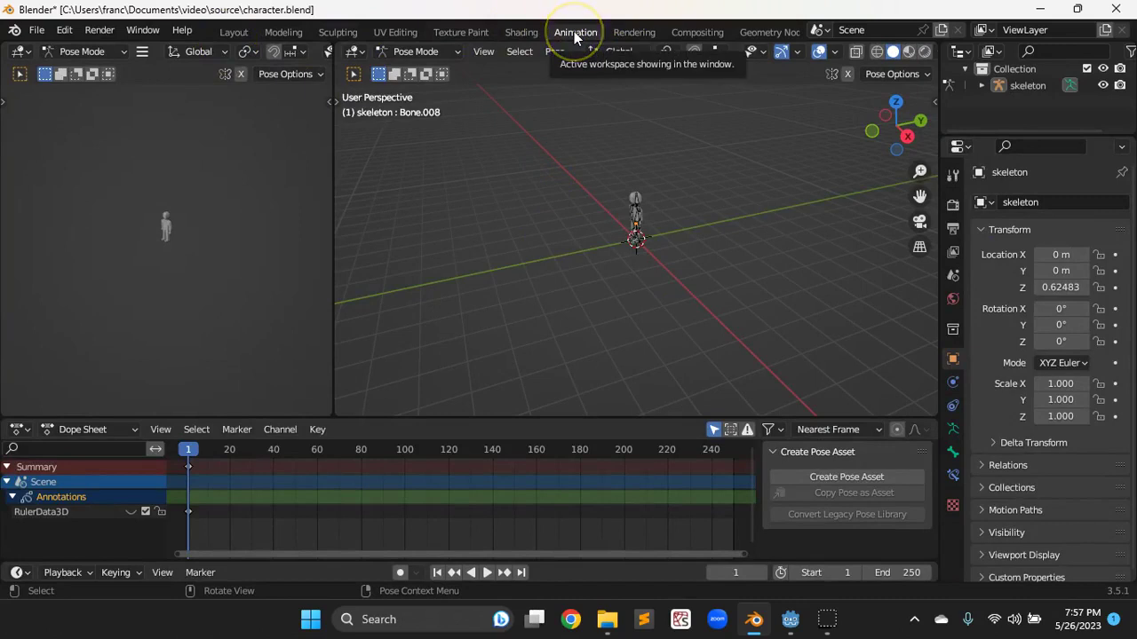
# - Frame the character closely in both viewports and show the main viewport in Material Preview shading
pyautogui.scroll(6, 171, 253)
pyautogui.keyDown('shift'); pyautogui.moveTo(218, 203); pyautogui.dragTo(216, 258, button='middle'); pyautogui.keyUp('shift')
pyautogui.scroll(5, 214, 259)
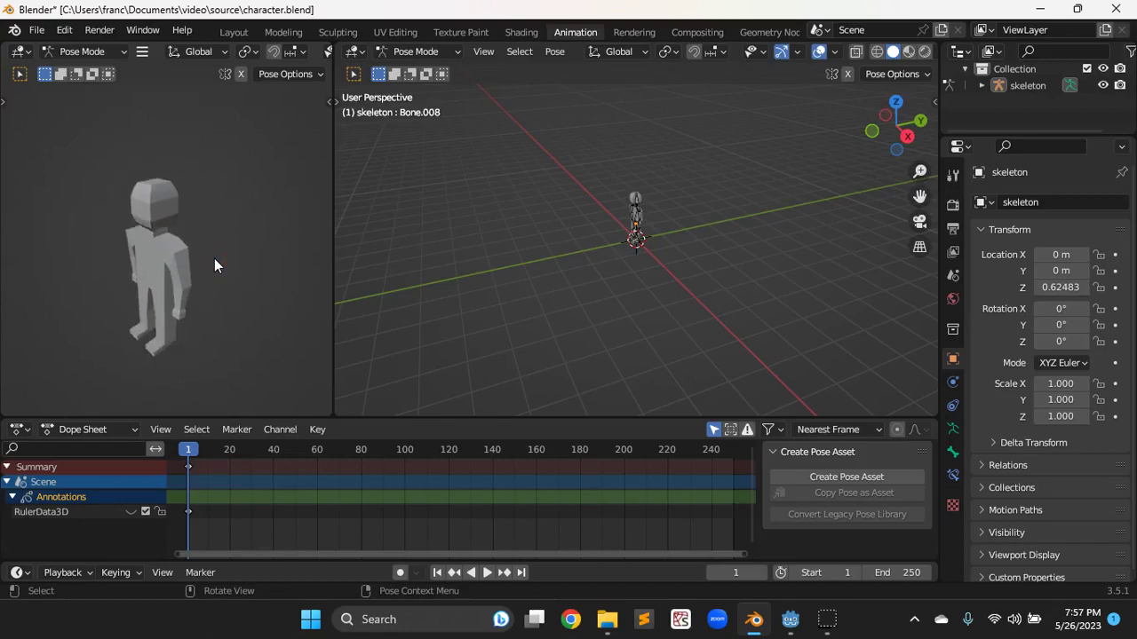
pyautogui.scroll(8, 636, 260)
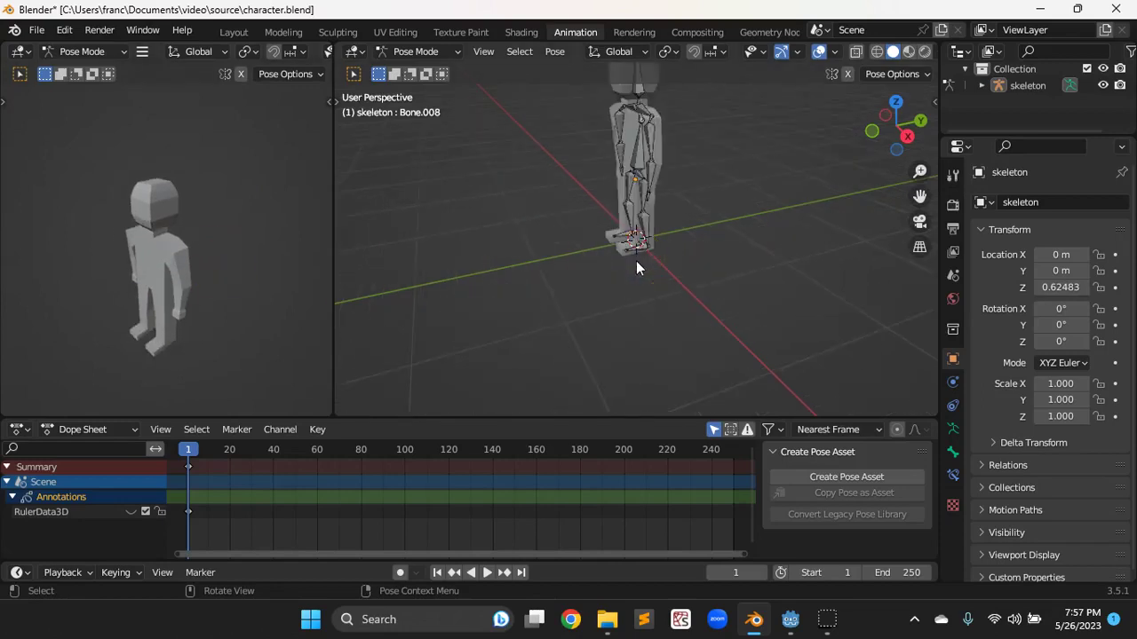
pyautogui.moveTo(690, 198); pyautogui.dragTo(679, 286, button='middle')
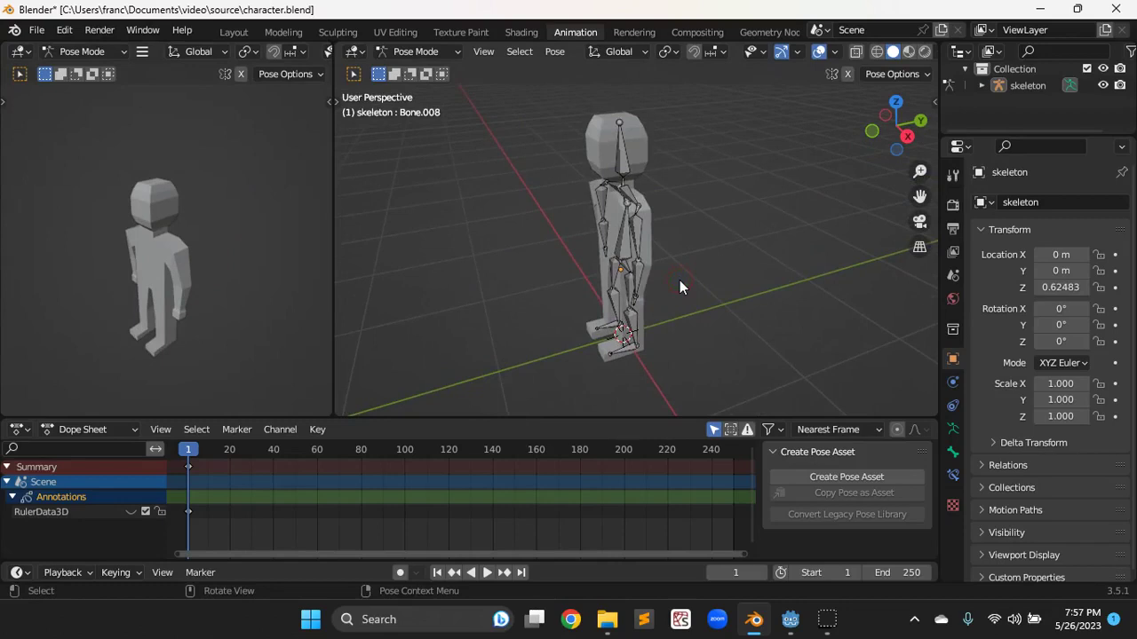
pyautogui.moveTo(136, 169); pyautogui.dragTo(153, 256, button='middle')
pyautogui.click(908, 52)
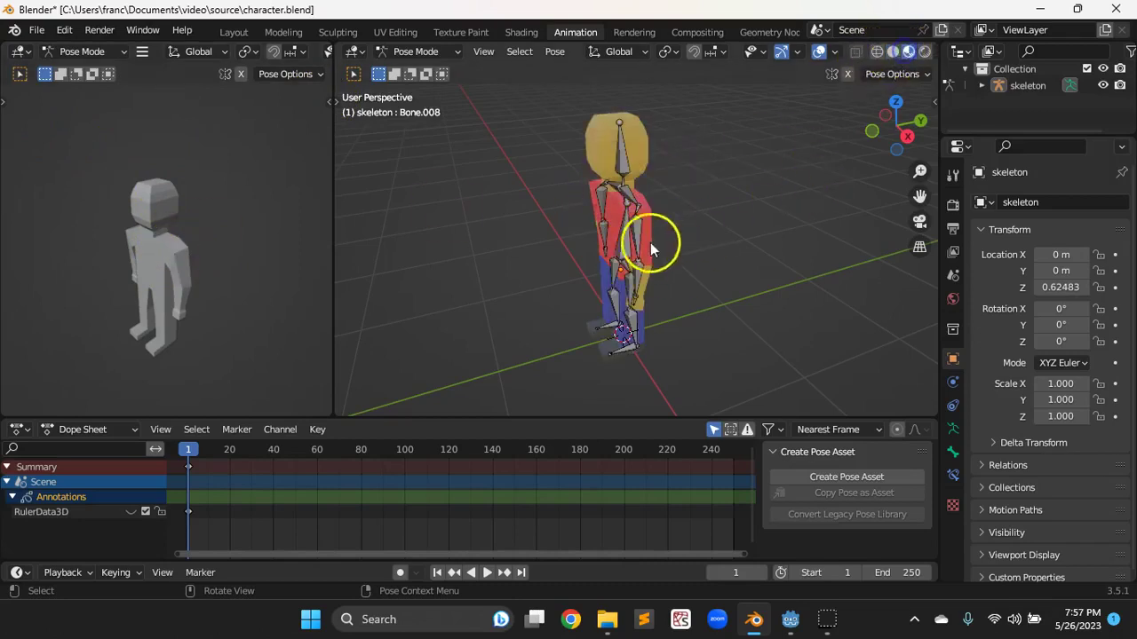
pyautogui.moveTo(592, 252)
pyautogui.mouseDown(button='middle')
pyautogui.moveTo(652, 224)
pyautogui.moveTo(576, 246)
pyautogui.mouseUp(button='middle')
pyautogui.click(618, 124)
pyautogui.click(599, 264)
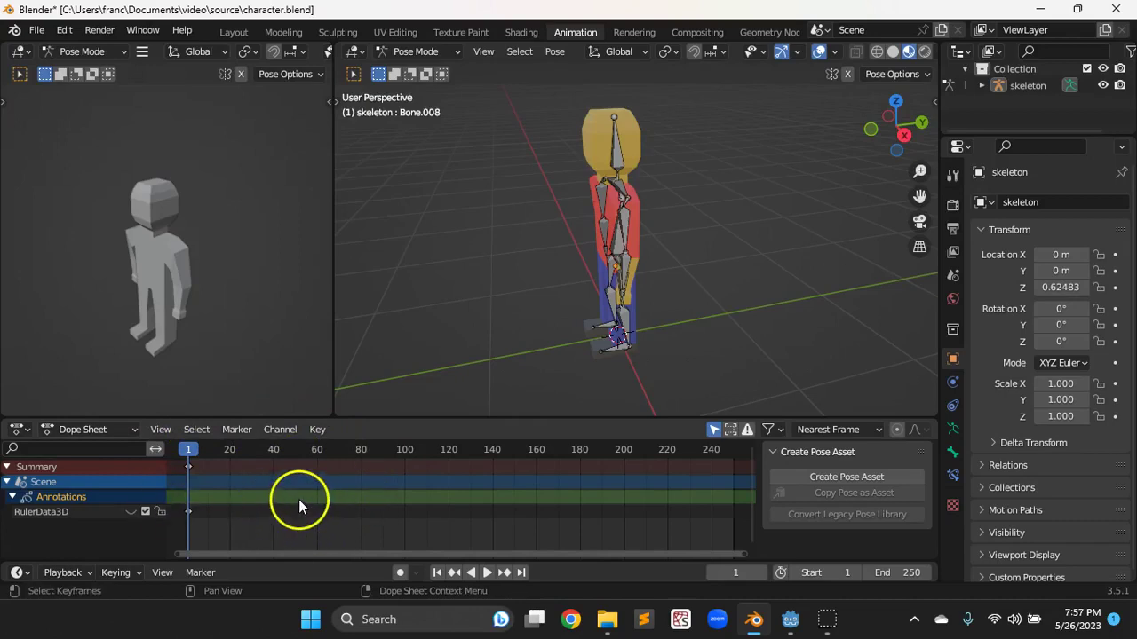
# - Switch the Dope Sheet to Action Editor mode
pyautogui.click(101, 430)
pyautogui.click(101, 467)
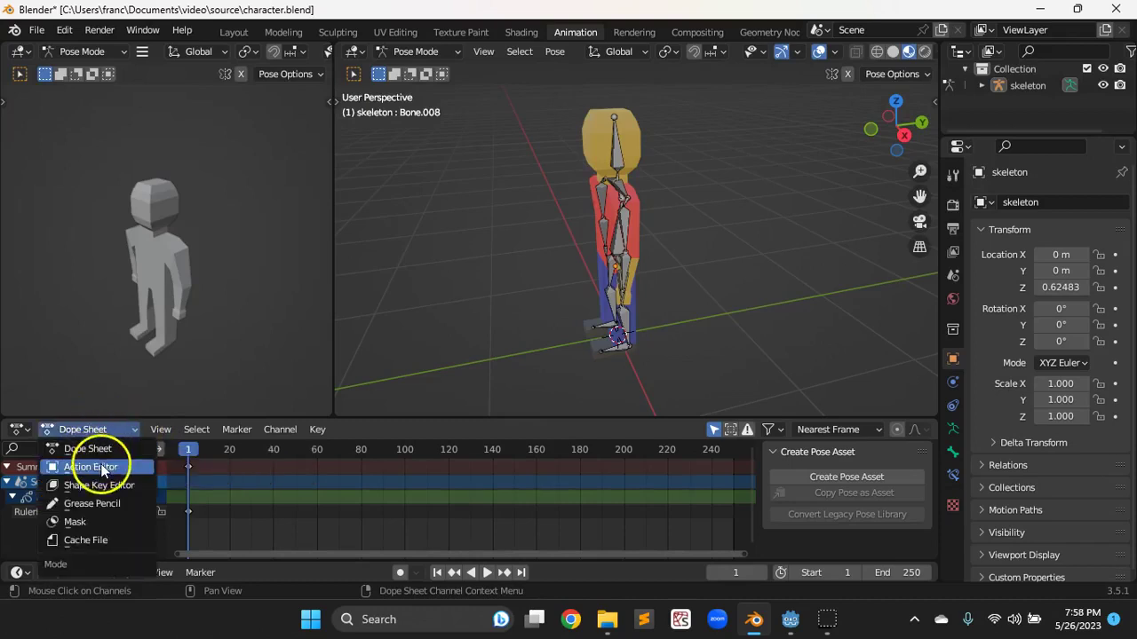
pyautogui.click(190, 462)
pyautogui.click(448, 477)
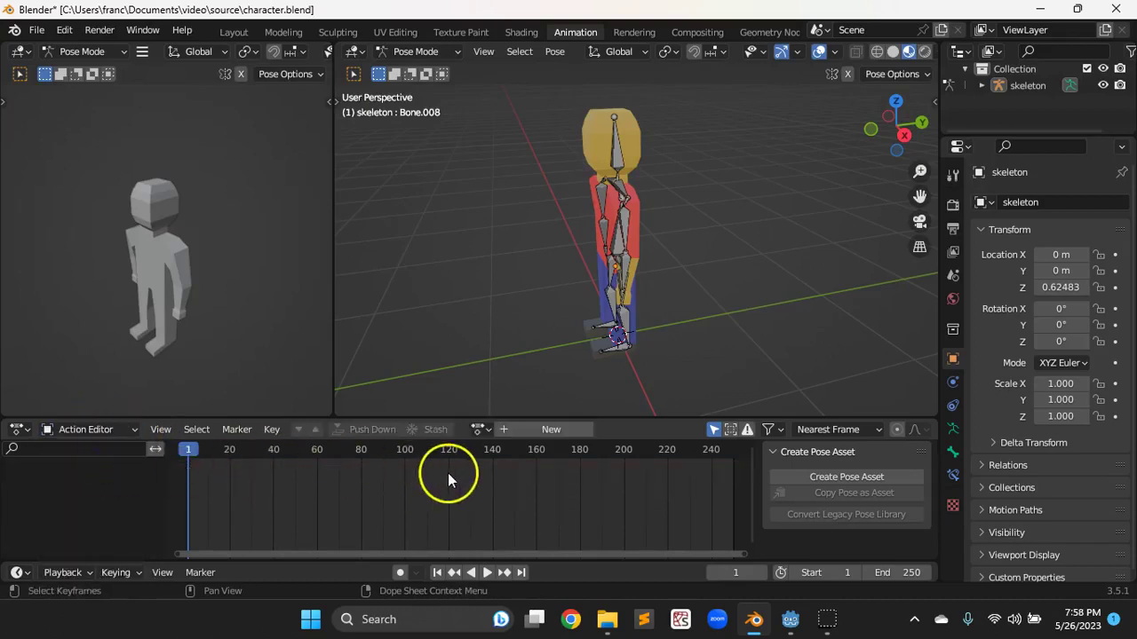
pyautogui.click(555, 300)
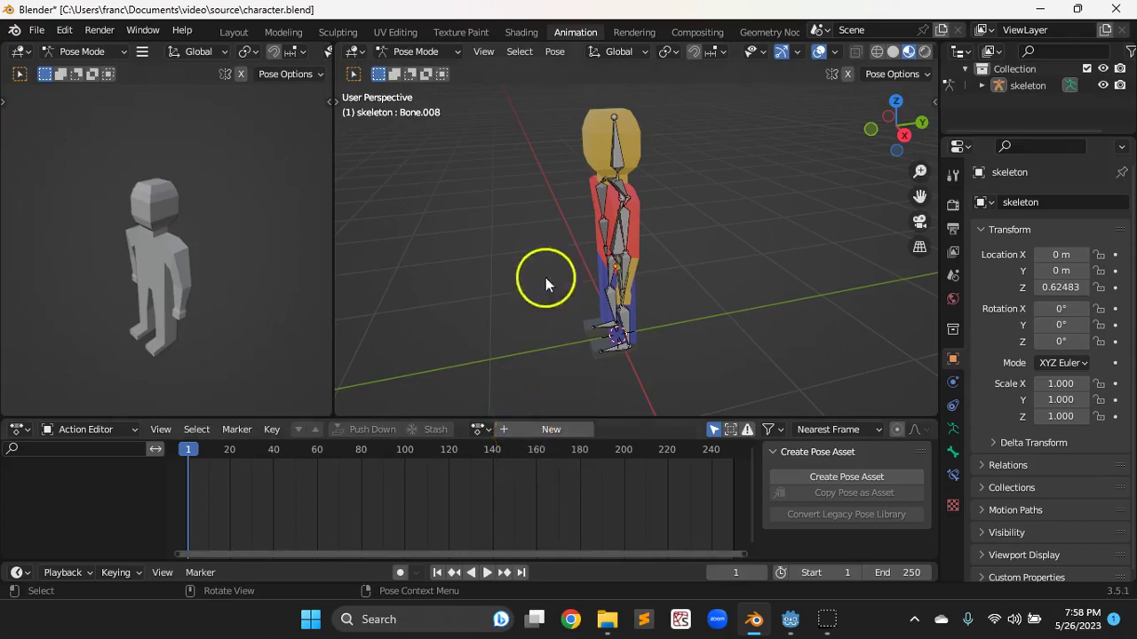
# - Create a new action for the skeleton and name it idle
pyautogui.click(508, 424)
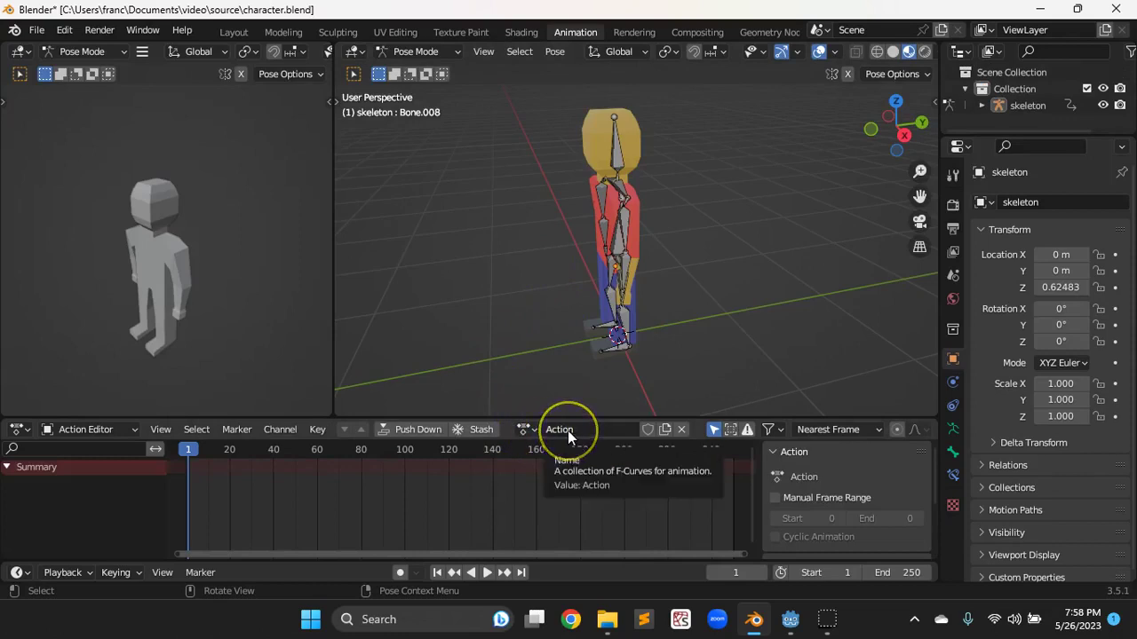
pyautogui.click(568, 431)
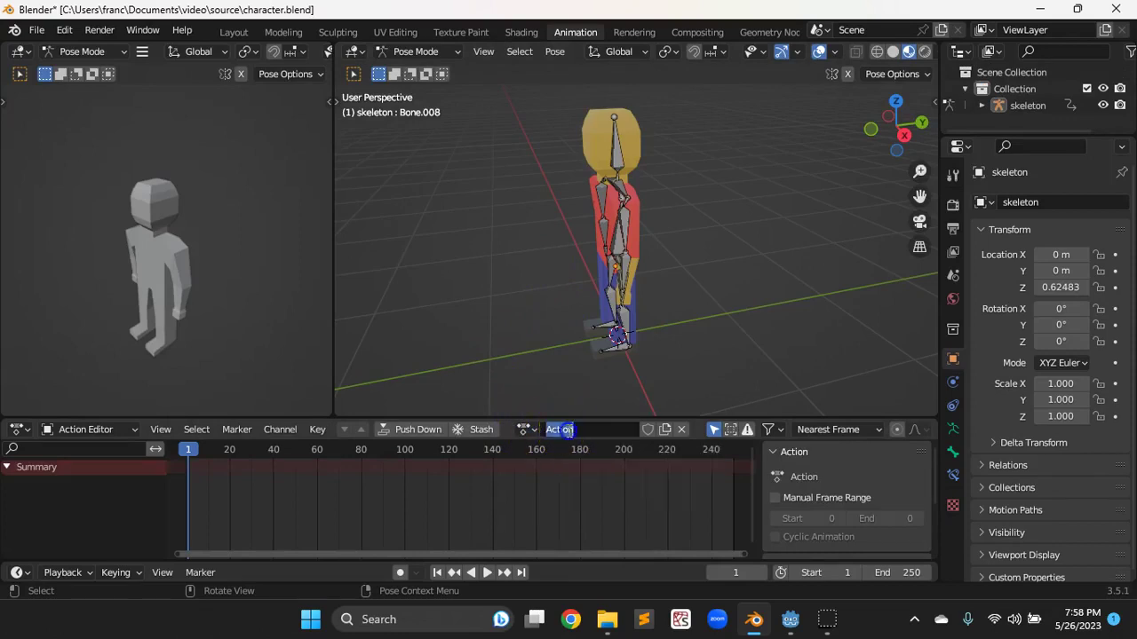
pyautogui.write('idle')
pyautogui.click(568, 420)
# - Enable the fake user on the idle action so it is always saved, and reselect it from the action list
pyautogui.click(647, 429)
pyautogui.click(526, 429)
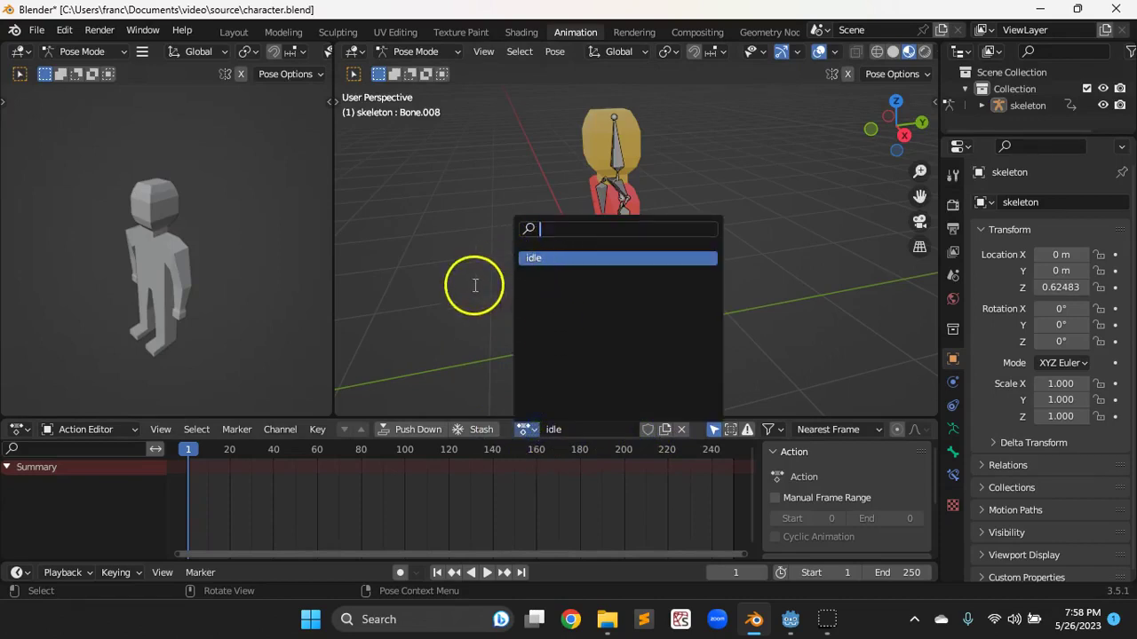
pyautogui.click(647, 427)
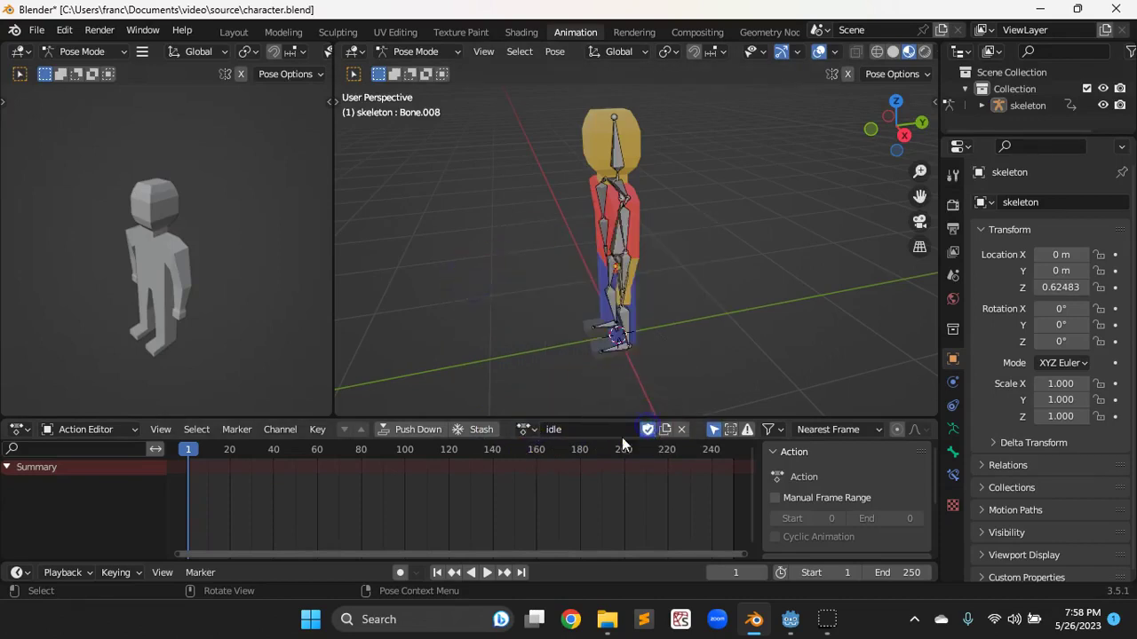
pyautogui.click(533, 429)
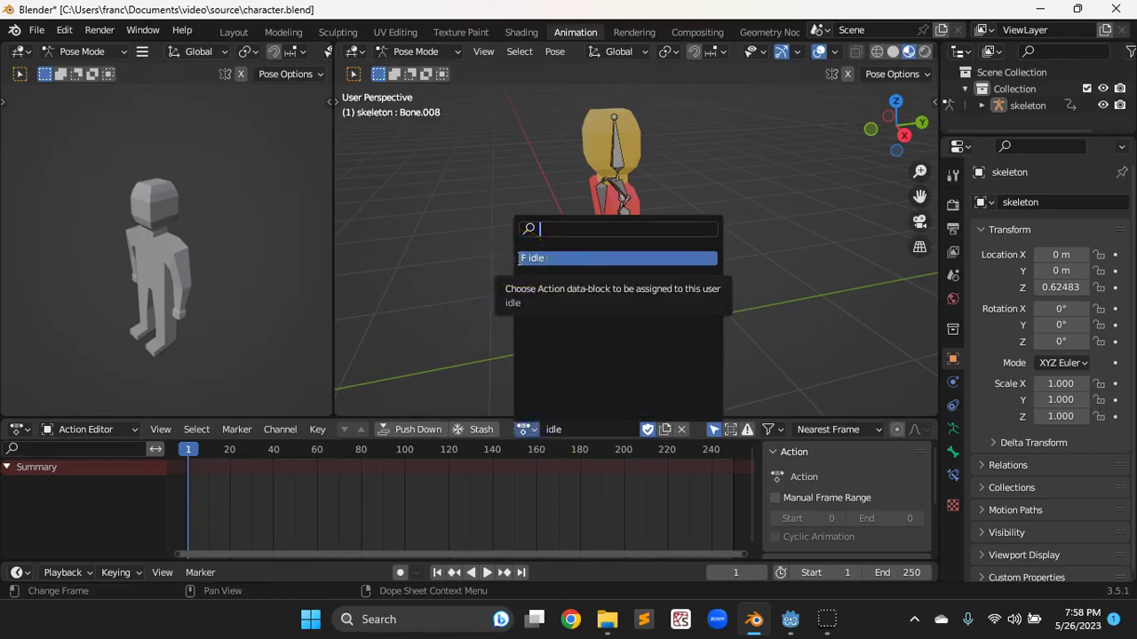
pyautogui.click(524, 257)
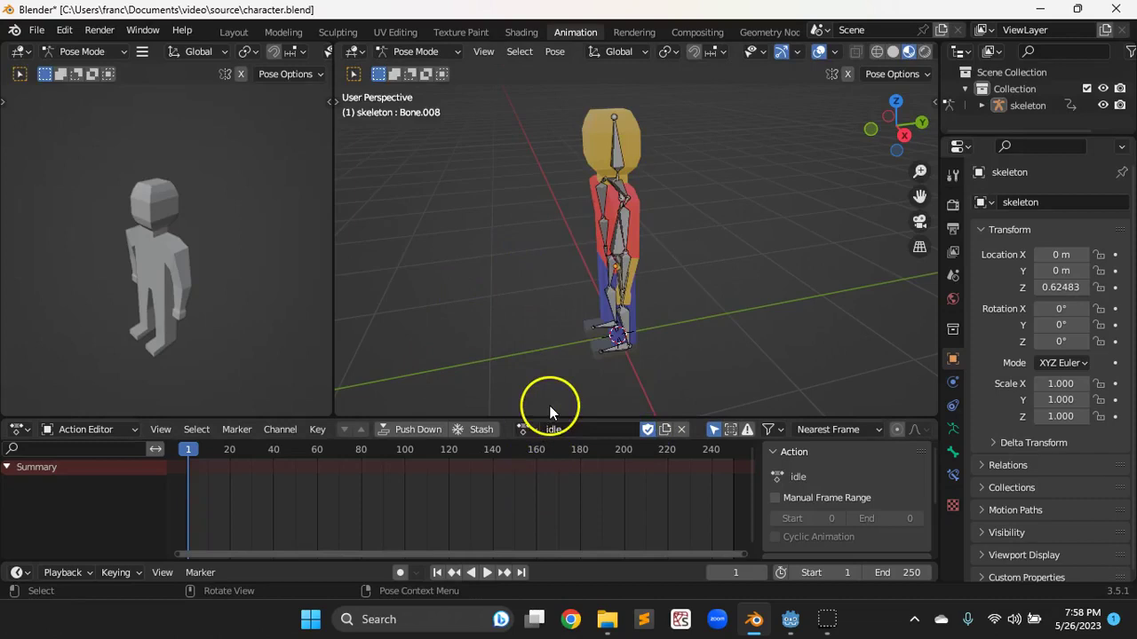
pyautogui.click(531, 426)
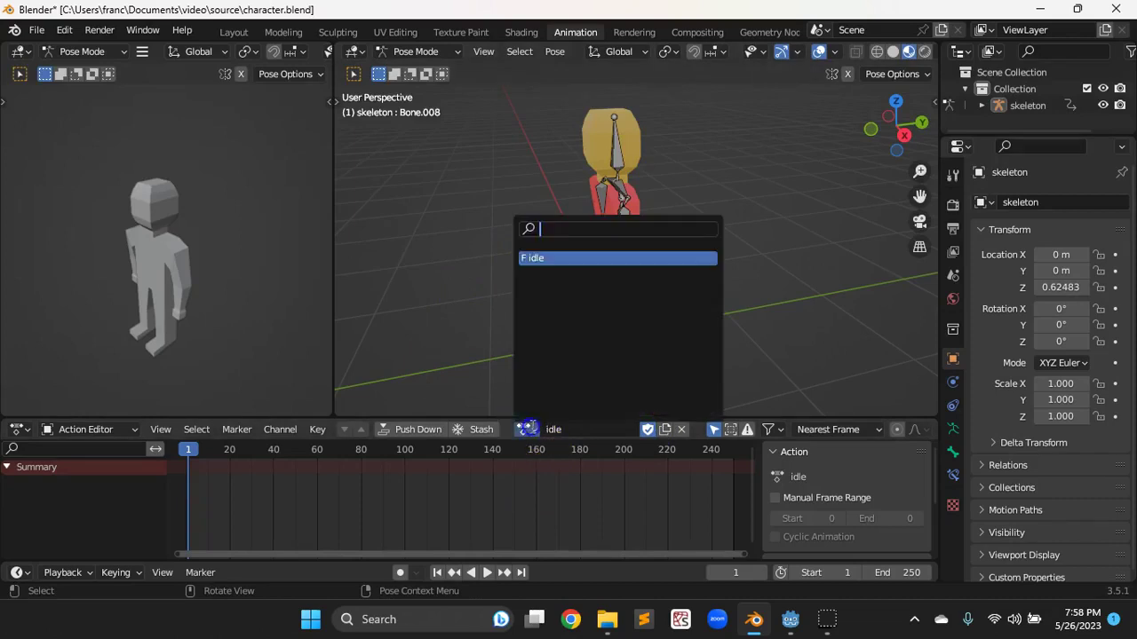
pyautogui.click(483, 274)
pyautogui.click(573, 326)
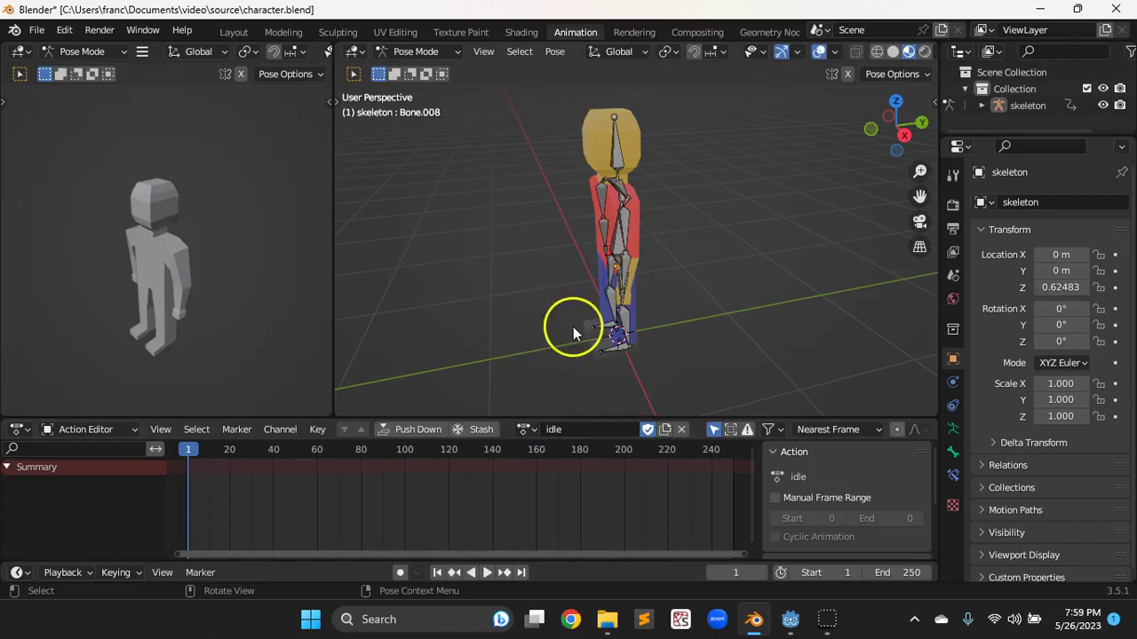
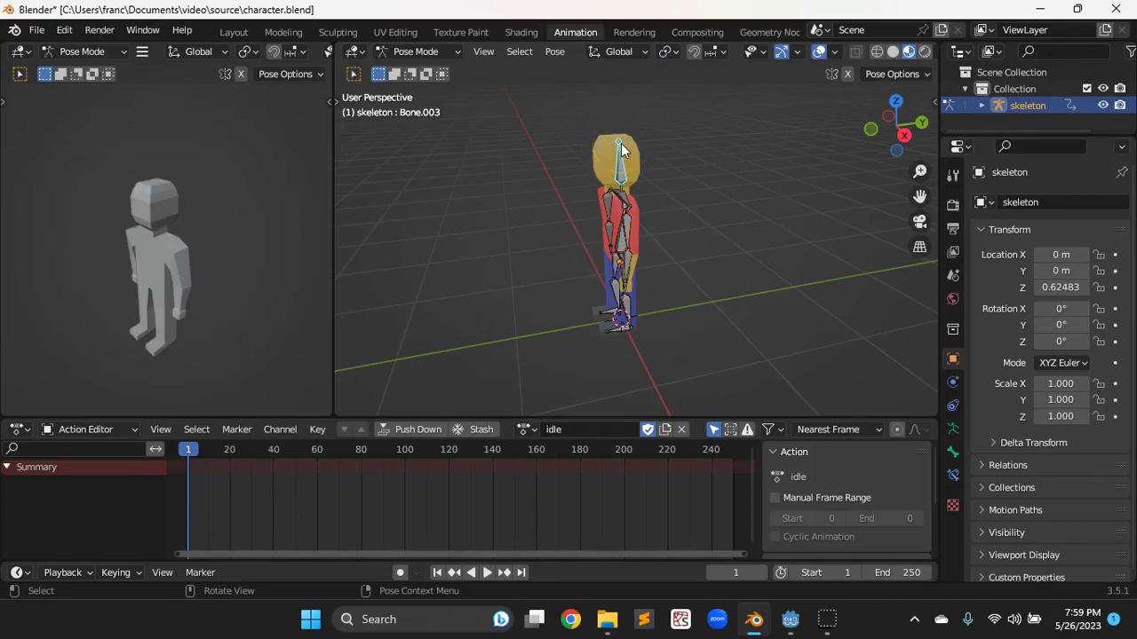
pyautogui.press('r')
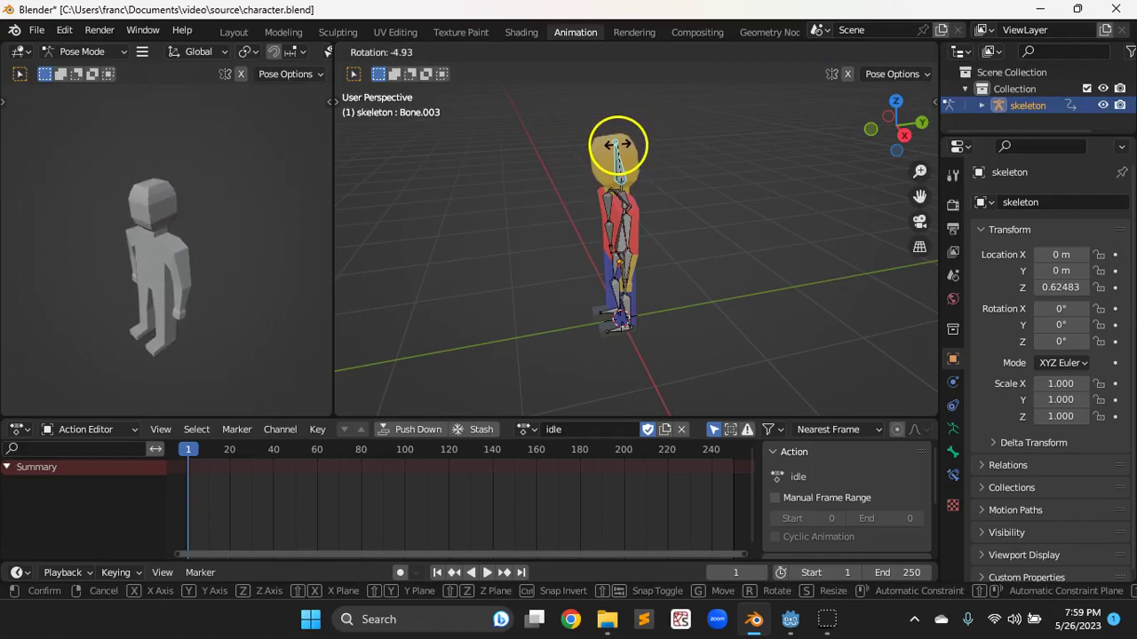
pyautogui.click(617, 144)
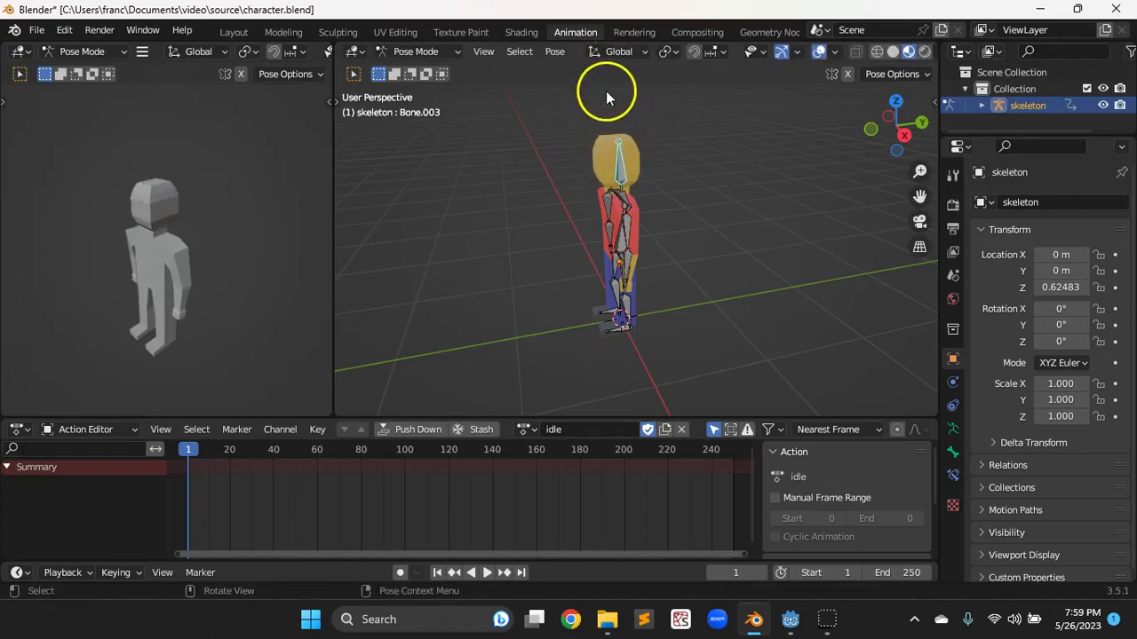
pyautogui.press('r')
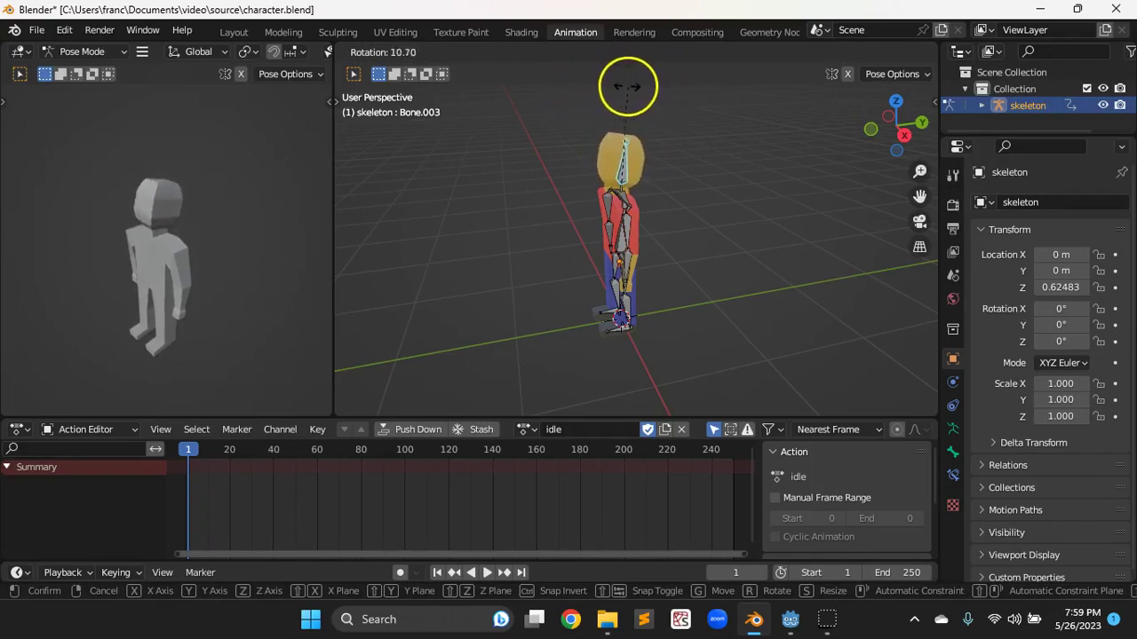
pyautogui.click(615, 90)
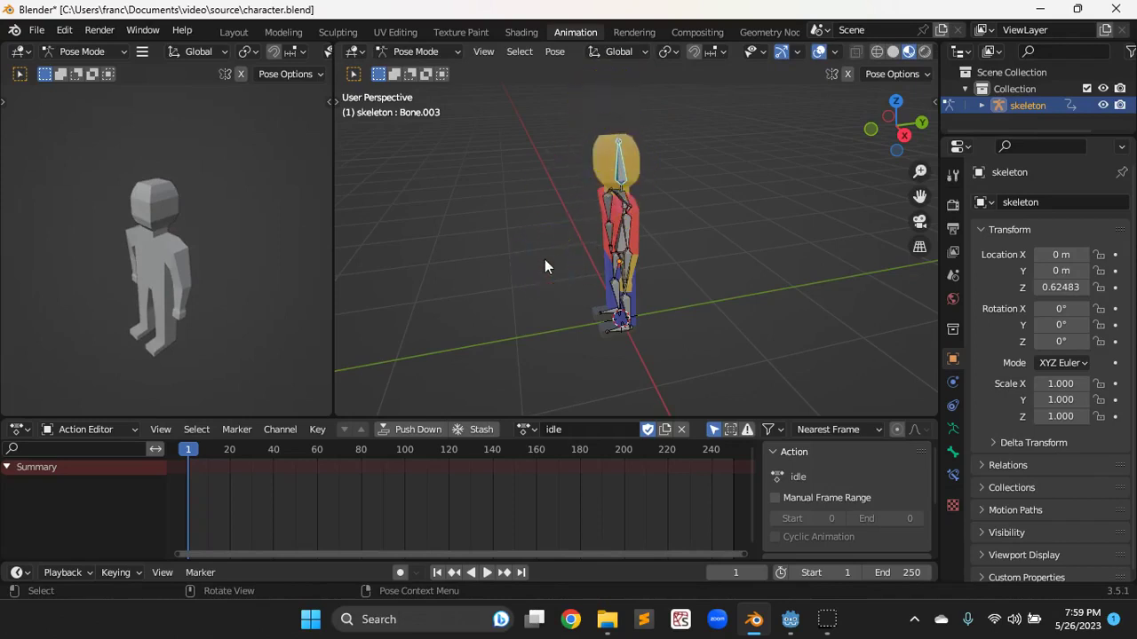
# - Select all bones of the skeleton and insert a Location, Rotation & Scale keyframe at frame 1
pyautogui.press('a')
pyautogui.press('alt')
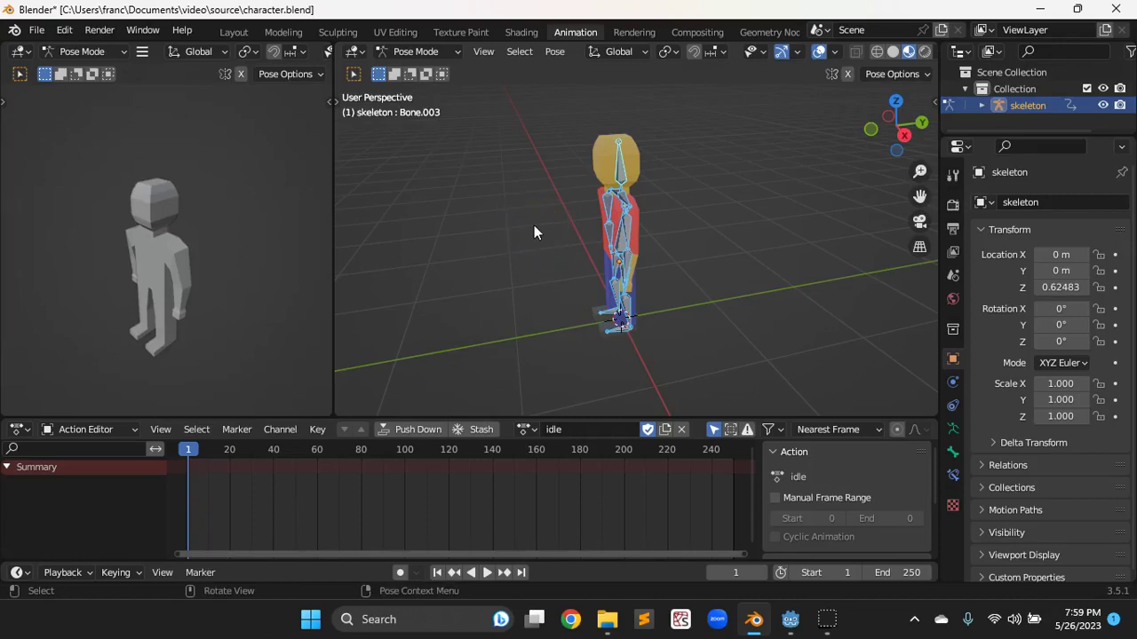
pyautogui.press('i')
pyautogui.press('i')
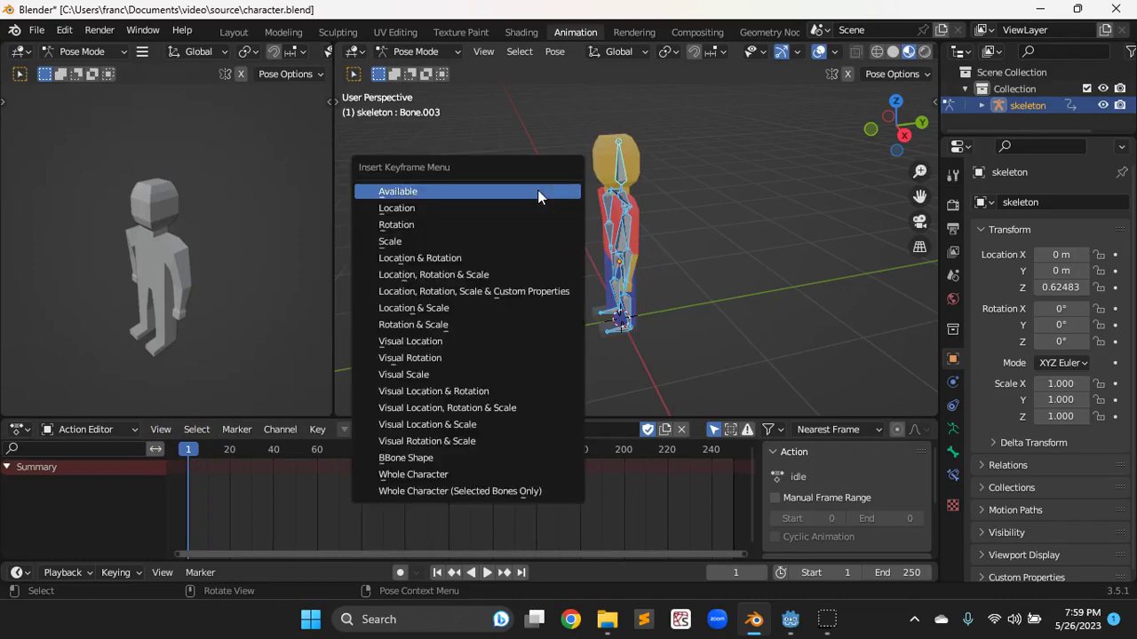
pyautogui.click(448, 277)
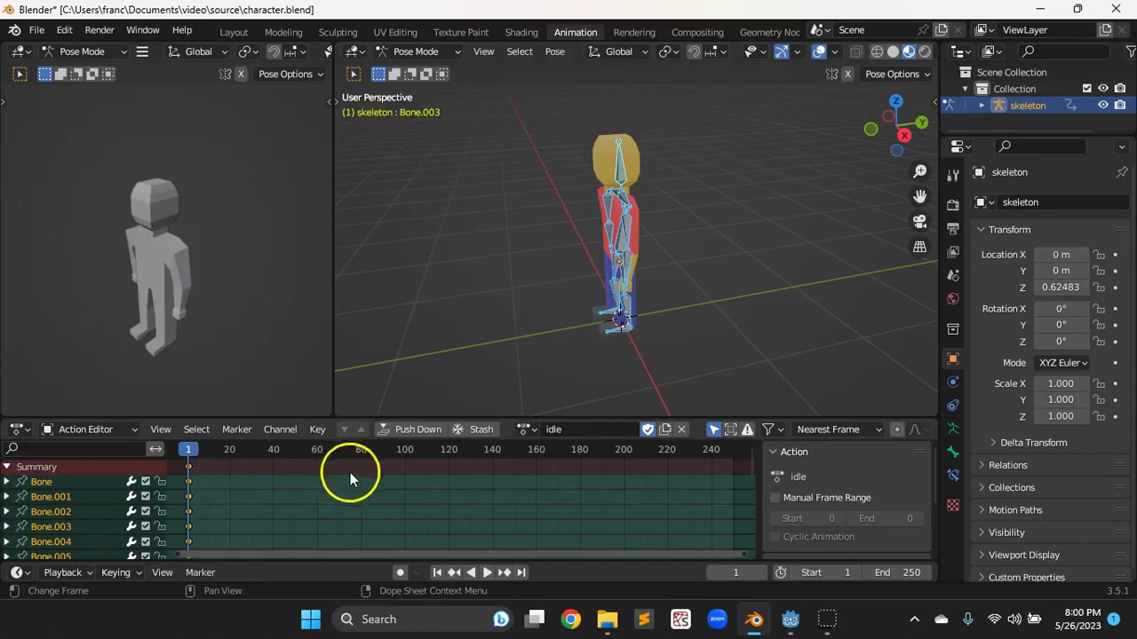
# - Set the animation's end frame to 20
pyautogui.click(885, 573)
pyautogui.write('20')
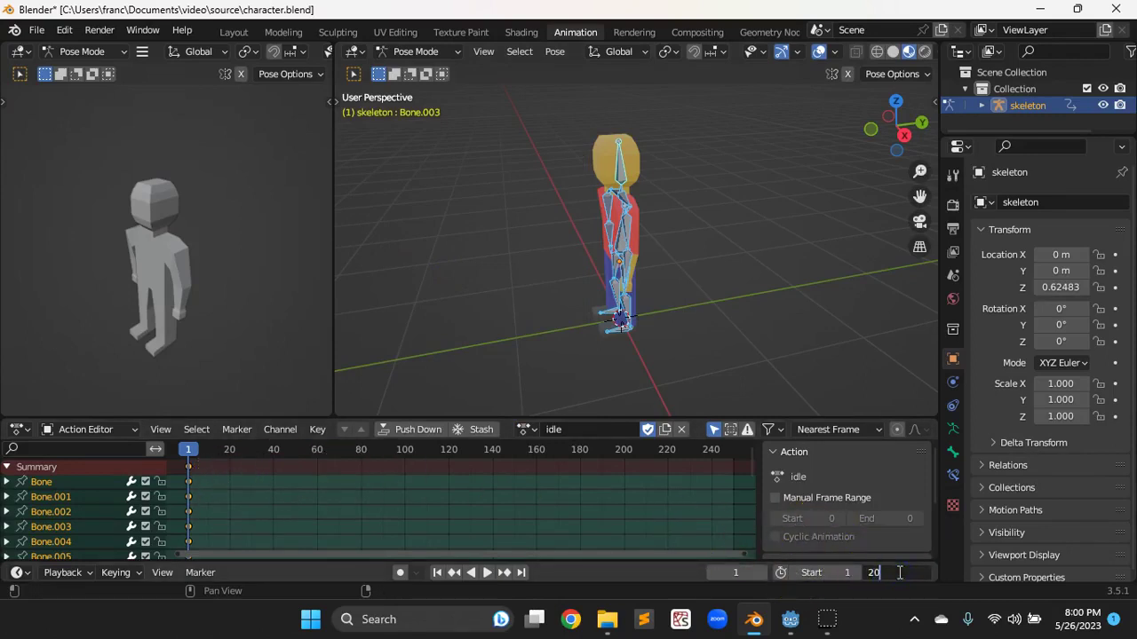
pyautogui.press('Return')
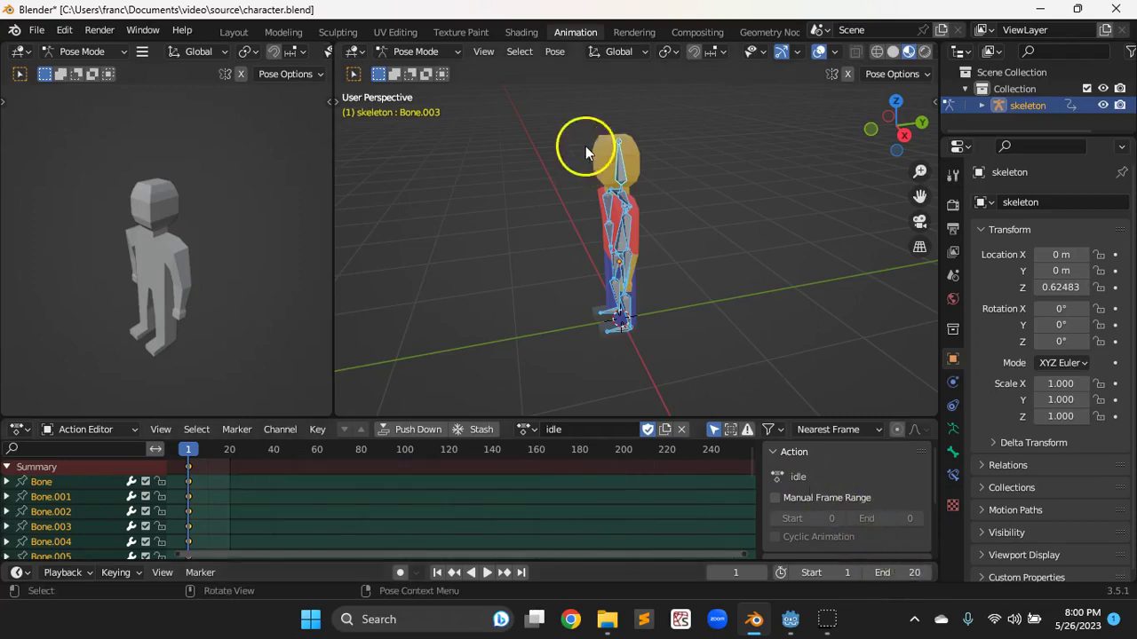
# - Set the current frame to 21, play the animation briefly, and return the playhead to frame 21
pyautogui.click(738, 573)
pyautogui.write('21')
pyautogui.press('Return')
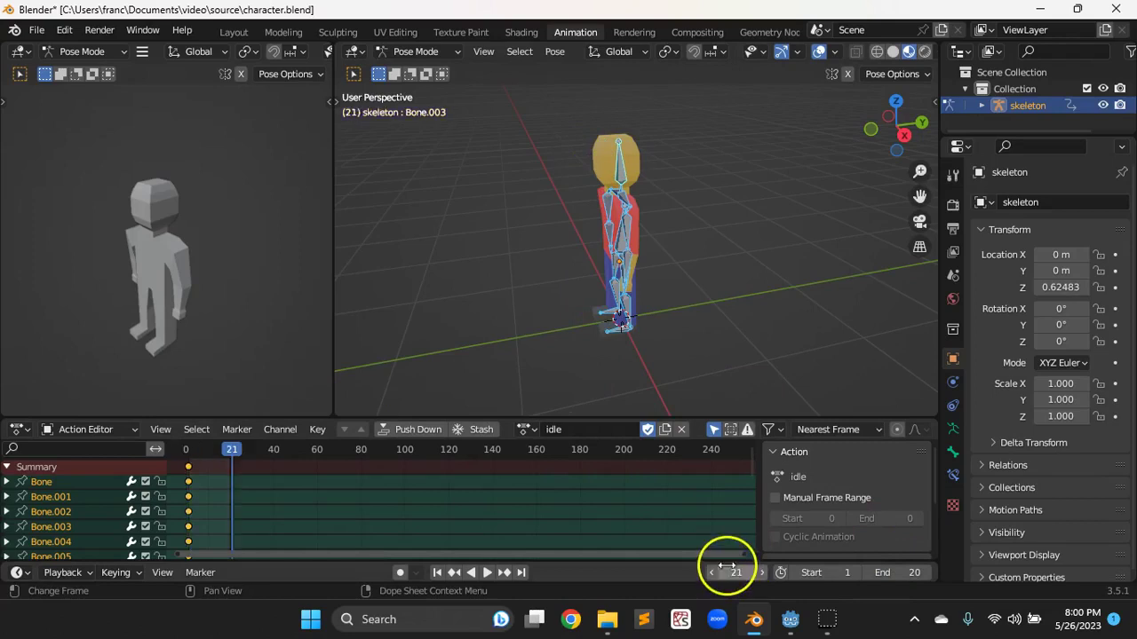
pyautogui.press('space')
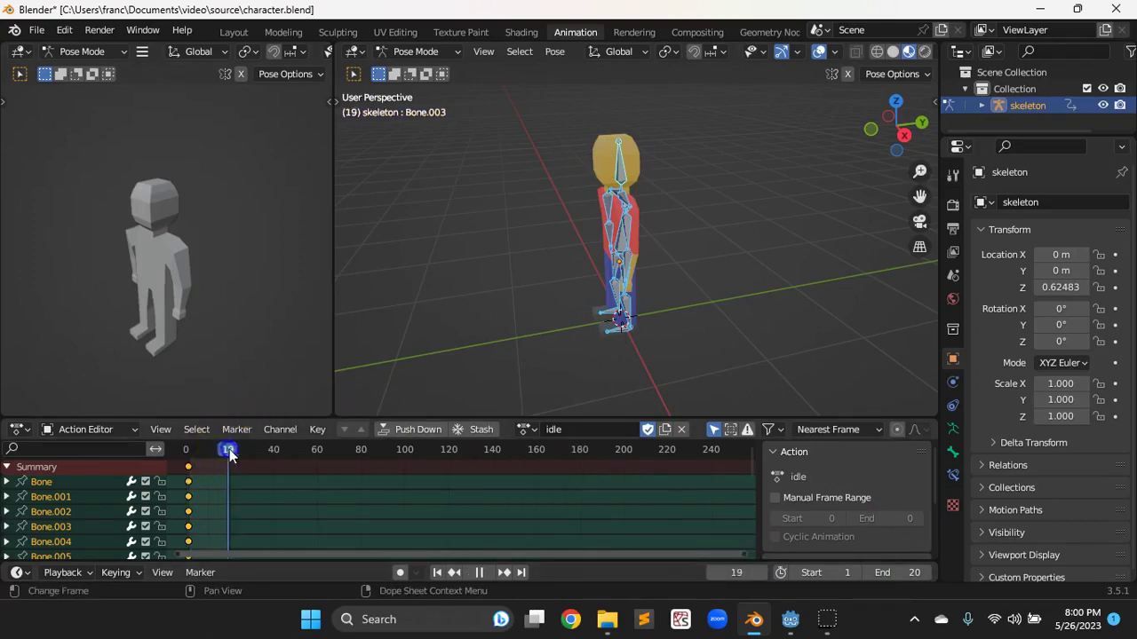
pyautogui.press('Escape')
pyautogui.moveTo(231, 447); pyautogui.dragTo(228, 491)
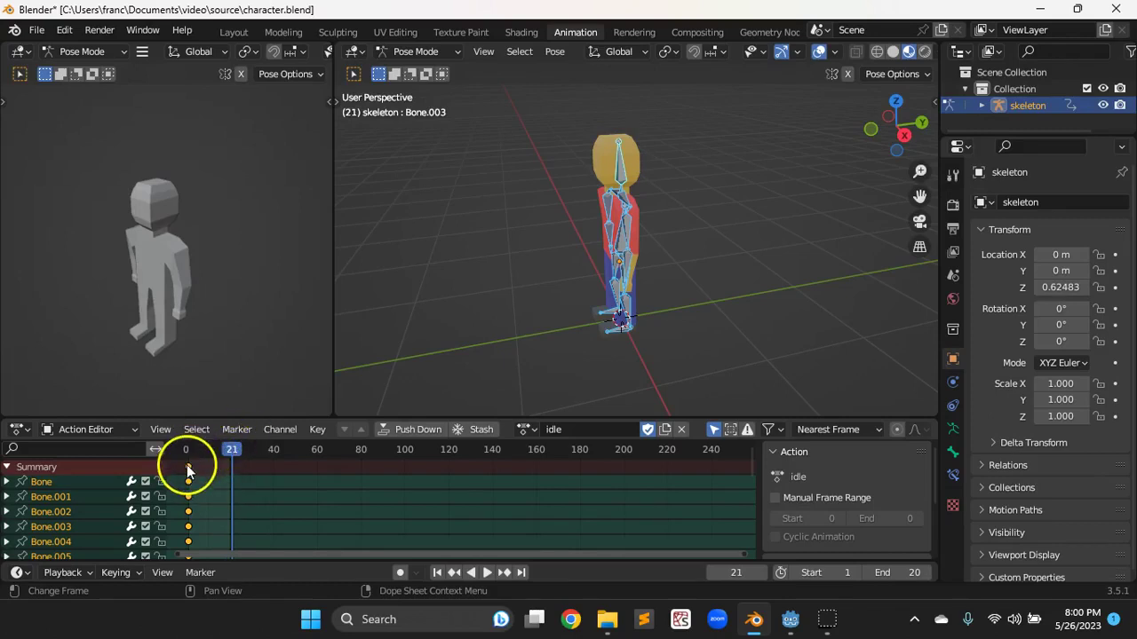
# - Insert a Location, Rotation & Scale keyframe for all bones of the skeleton at frame 21
pyautogui.click(532, 213)
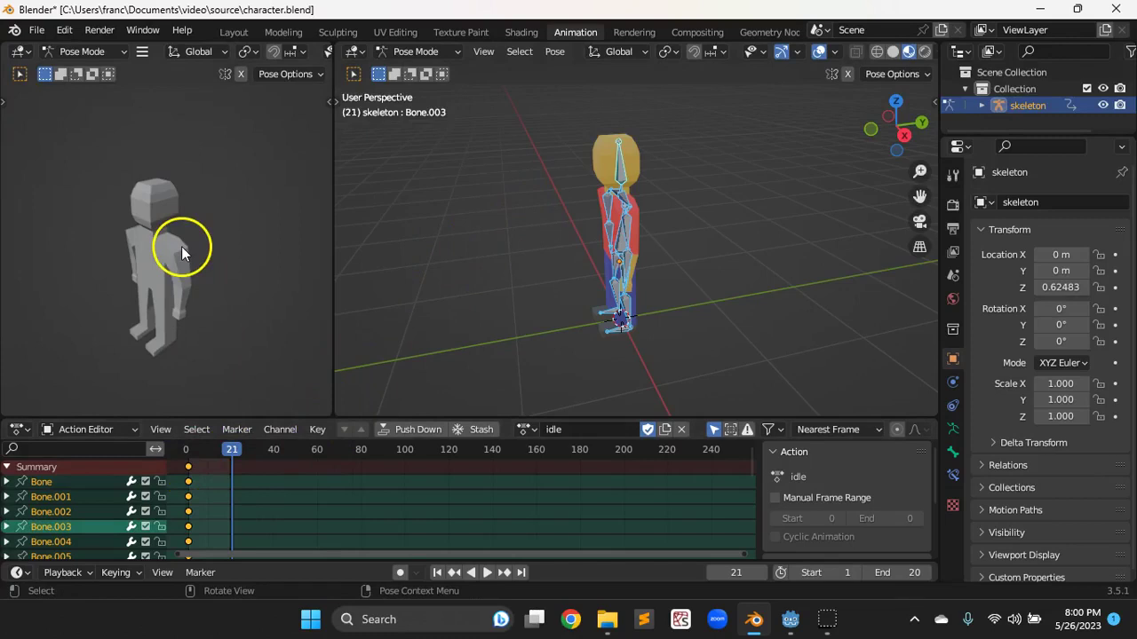
pyautogui.hotkey('ctrl', 'z')
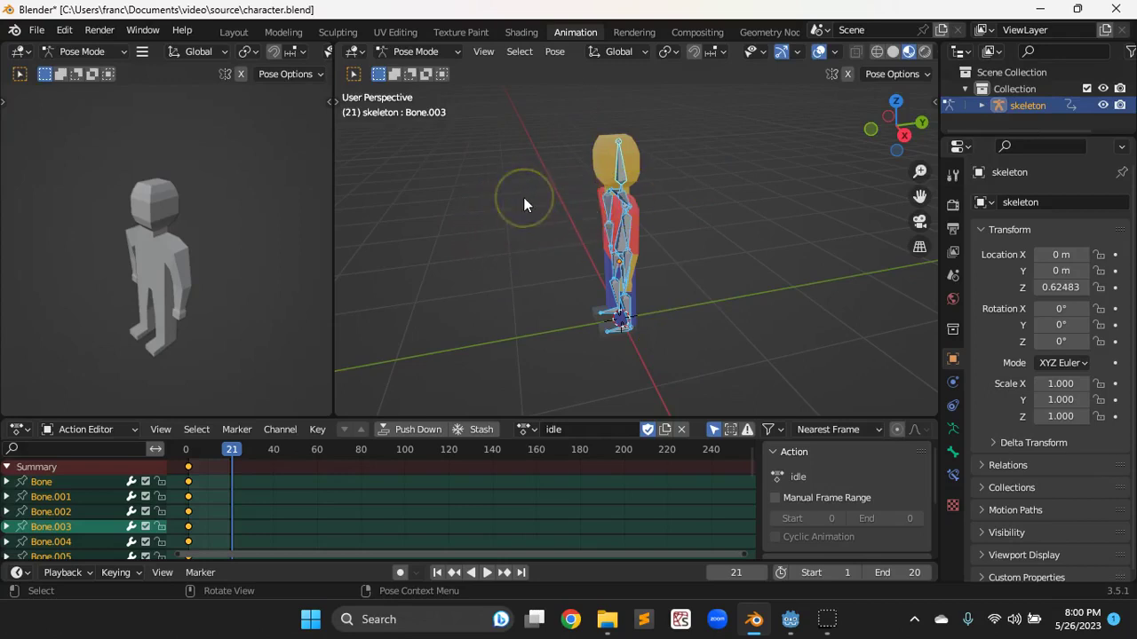
pyautogui.press('i')
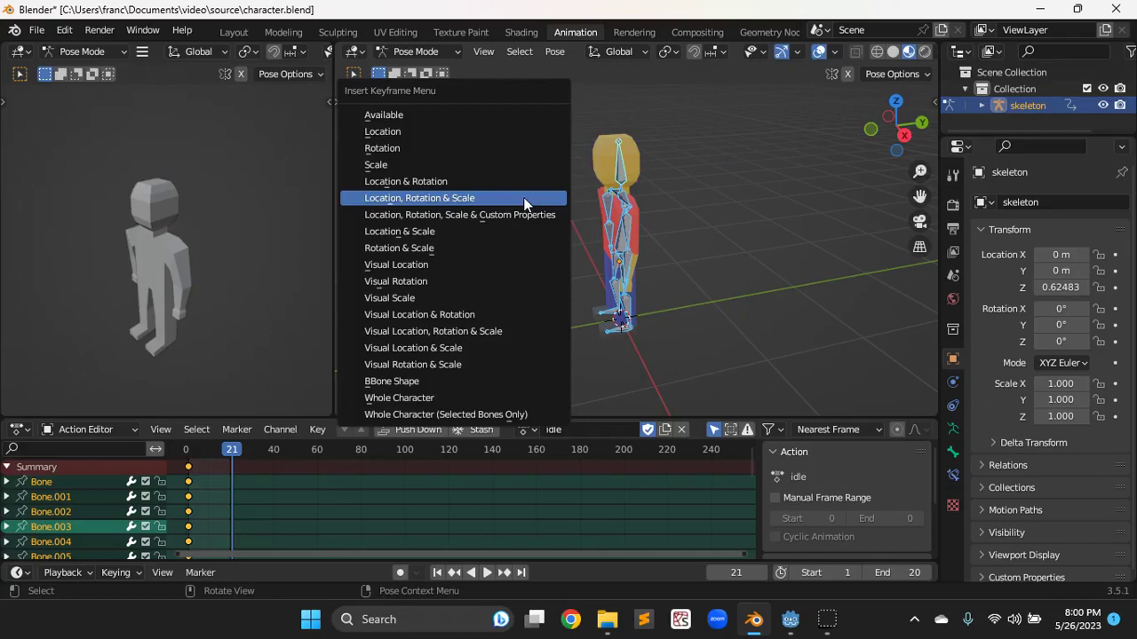
pyautogui.click(523, 198)
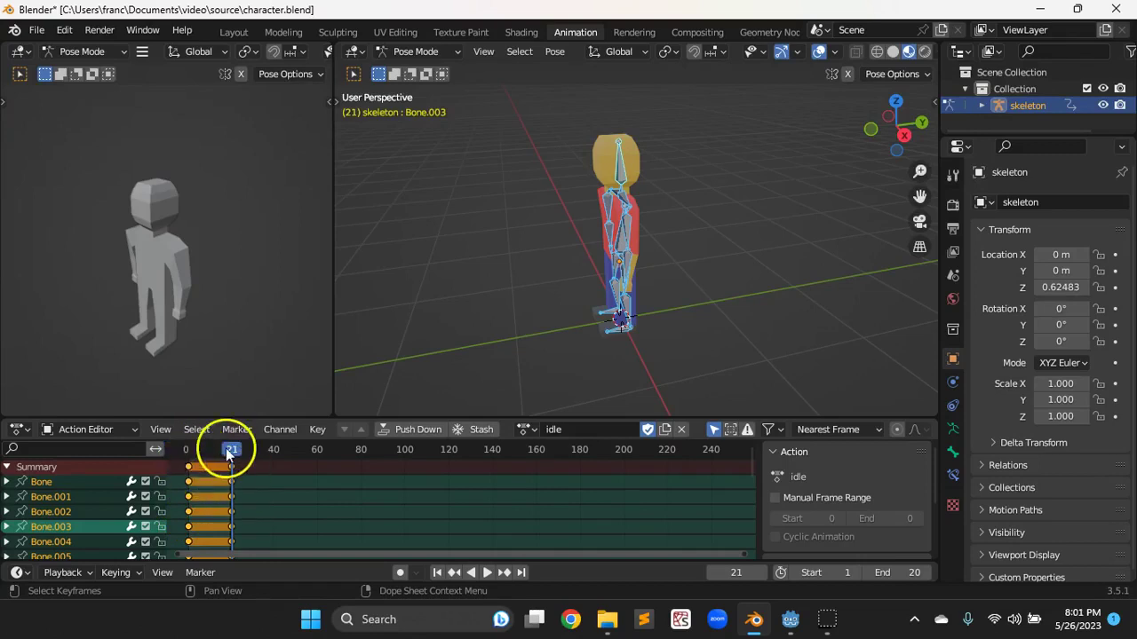
# - Move the playhead to frame 10 of the idle action
pyautogui.moveTo(233, 455); pyautogui.dragTo(224, 454)
pyautogui.press('space')
pyautogui.press('space')
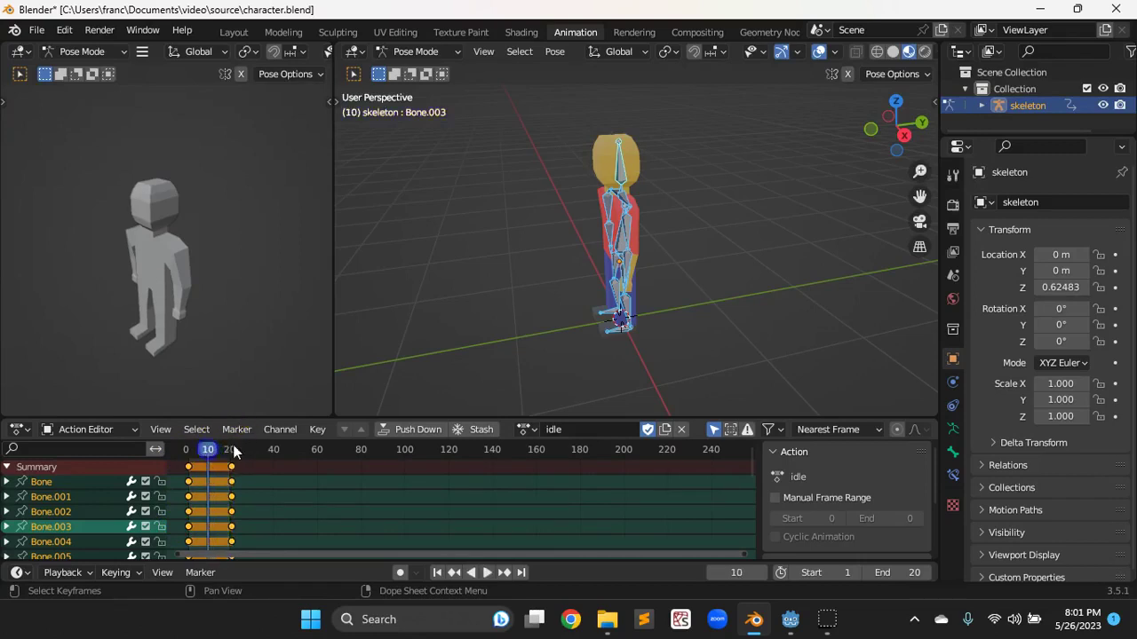
# - Select both upper arm bones and rotate them forward by about -27° along the global X axis
pyautogui.click(615, 168)
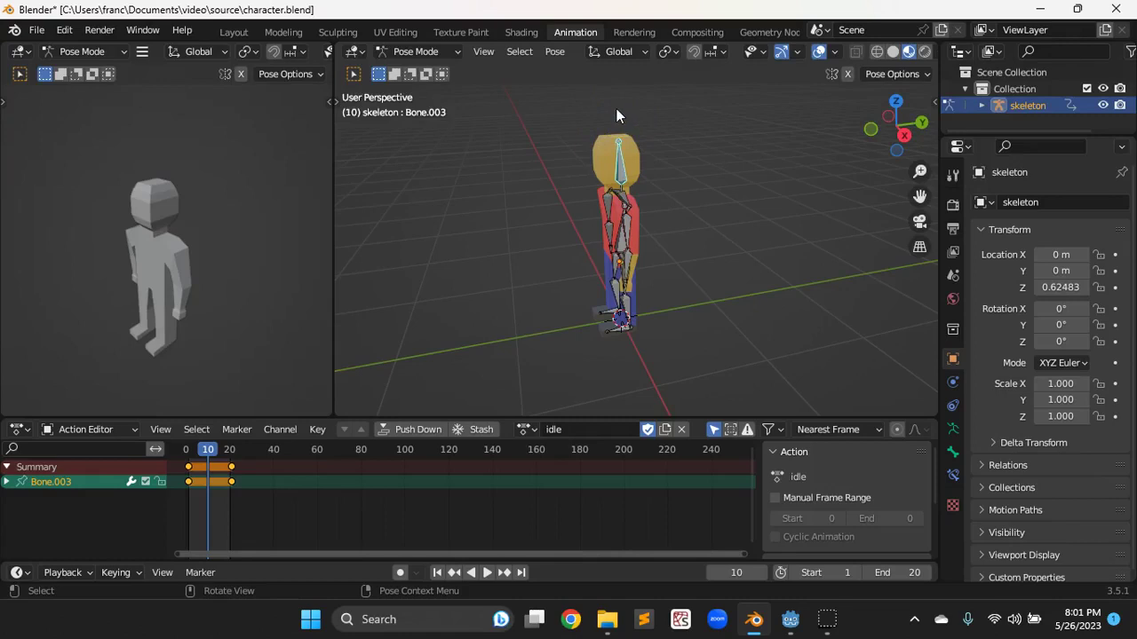
pyautogui.click(625, 235)
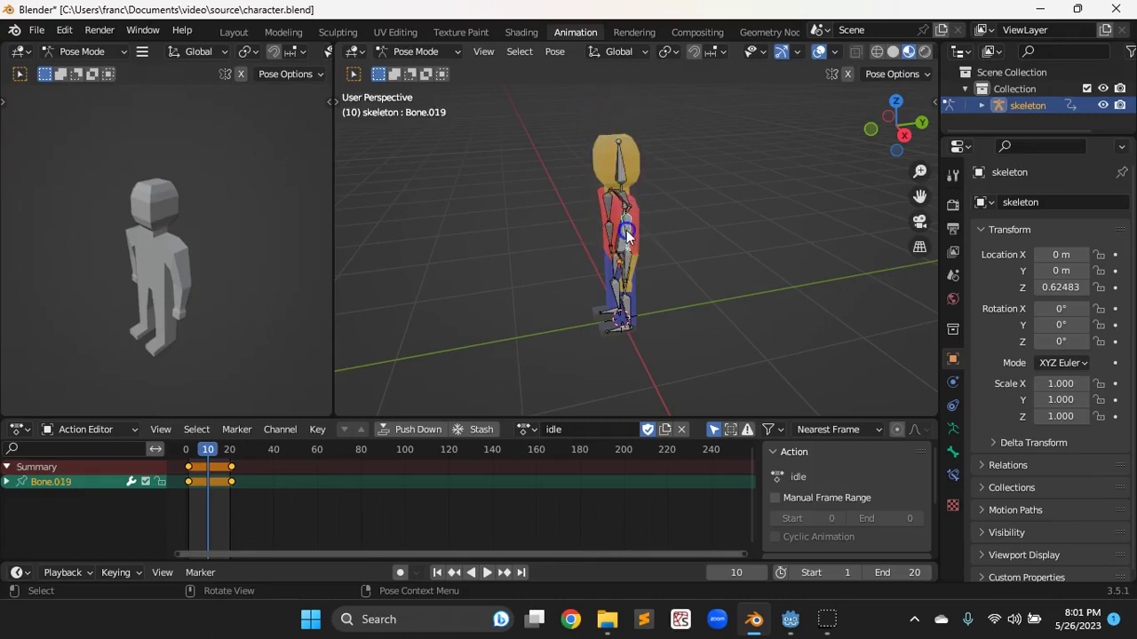
pyautogui.moveTo(583, 311); pyautogui.dragTo(716, 315, button='middle')
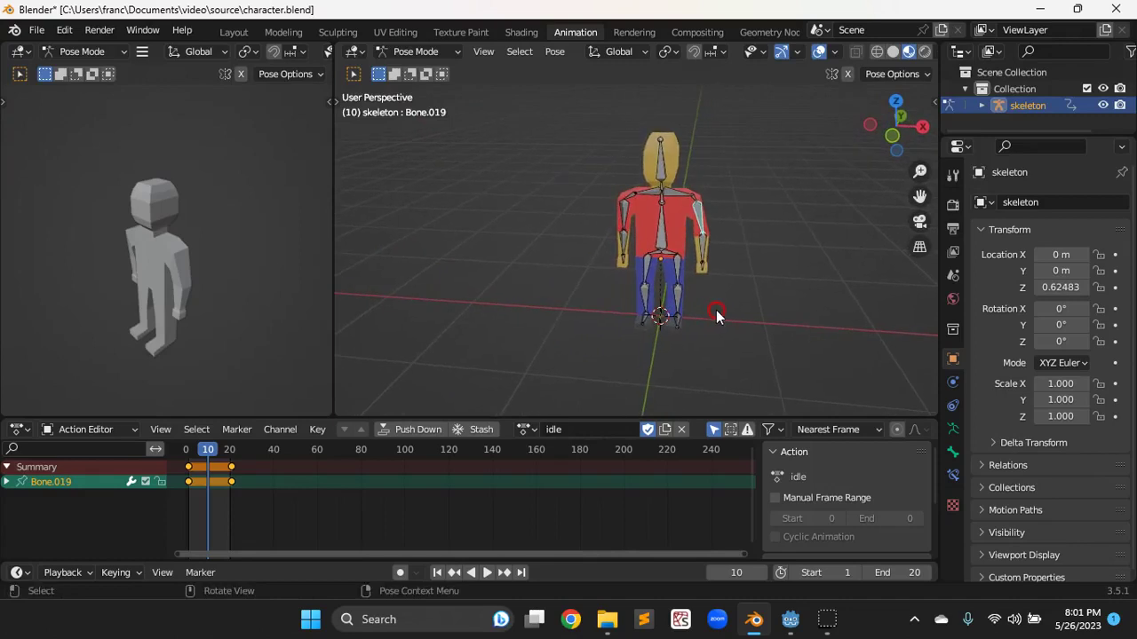
pyautogui.keyDown('shift'); pyautogui.click(615, 207); pyautogui.keyUp('shift')
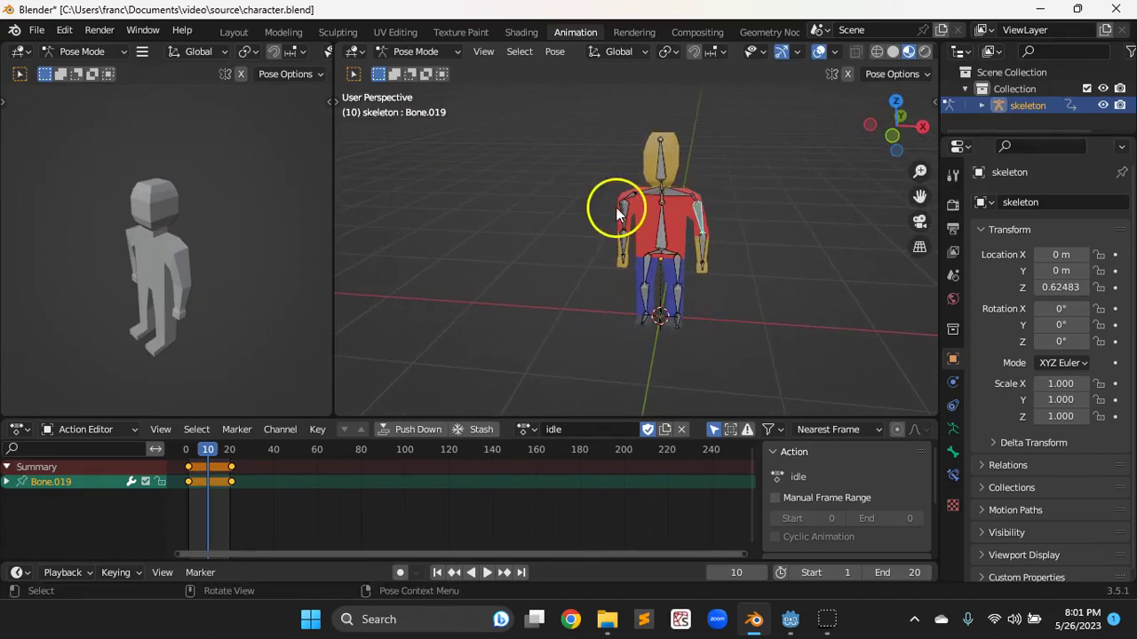
pyautogui.click(622, 215)
pyautogui.click(705, 222)
pyautogui.click(601, 216)
pyautogui.moveTo(785, 283); pyautogui.dragTo(620, 289, button='middle')
pyautogui.click(620, 289)
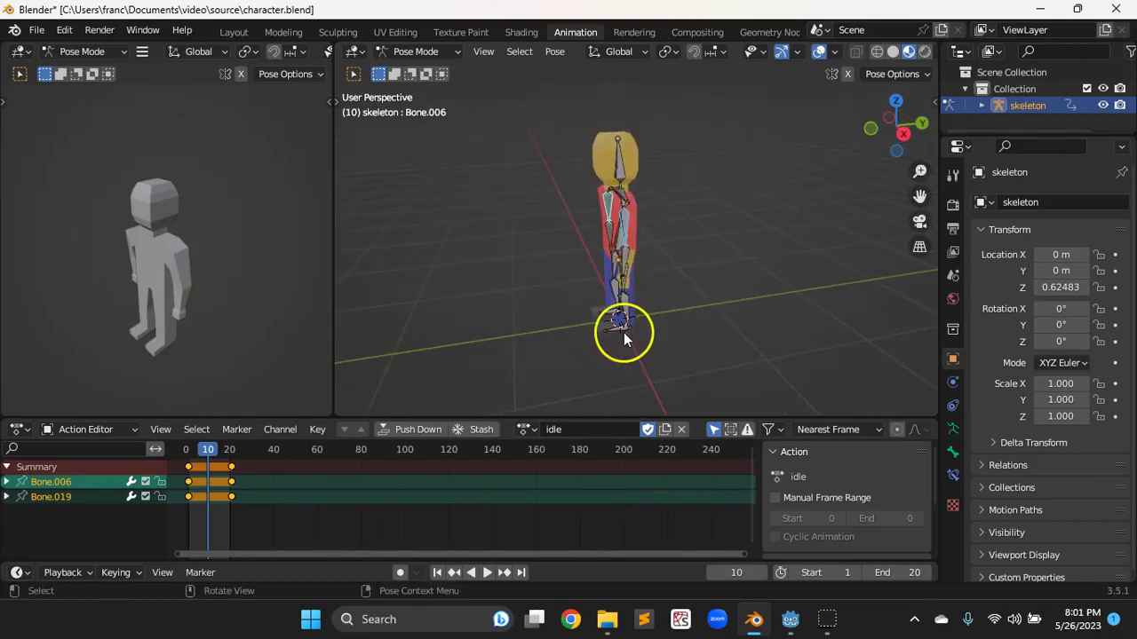
pyautogui.press('r')
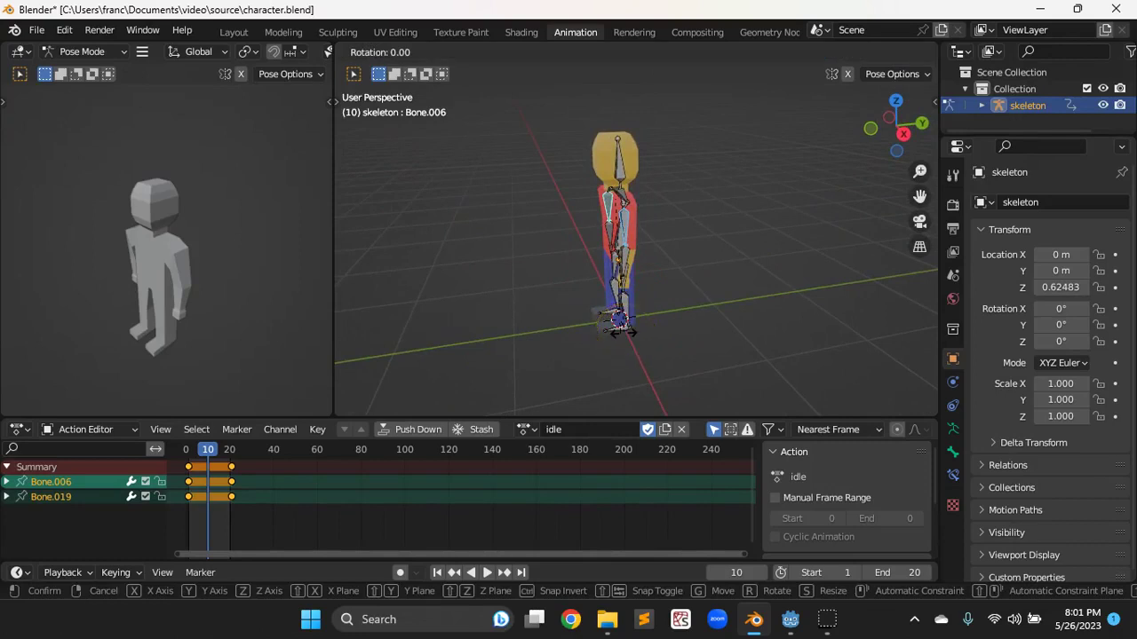
pyautogui.press('x')
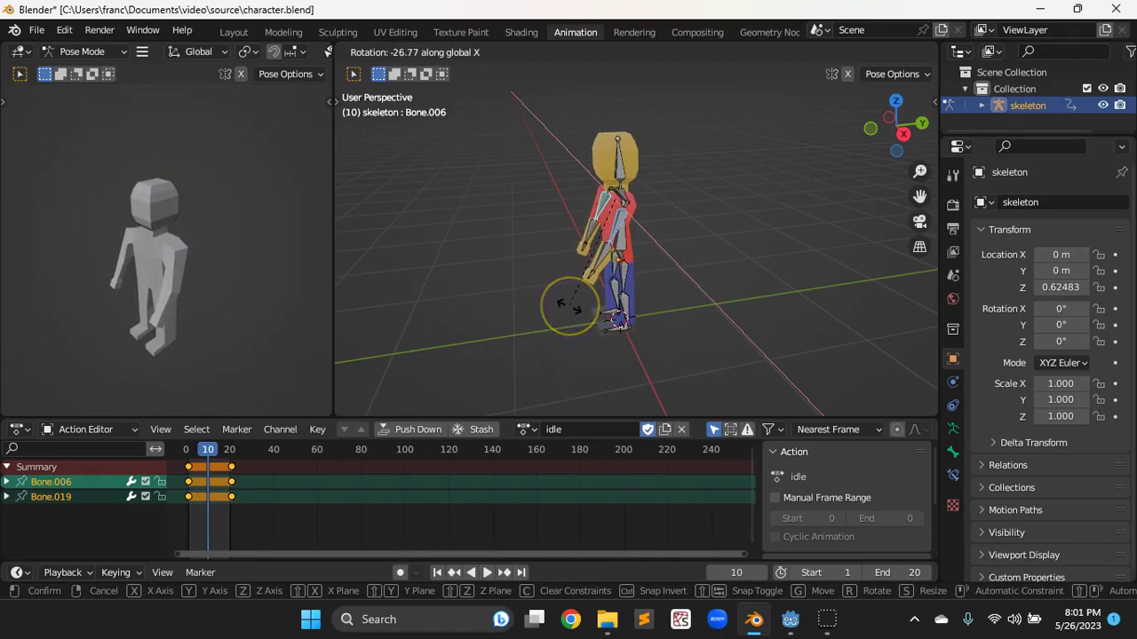
pyautogui.click(575, 309)
# - Select both forearm bones and bend them forward by about -17° along the global X axis
pyautogui.click(588, 245)
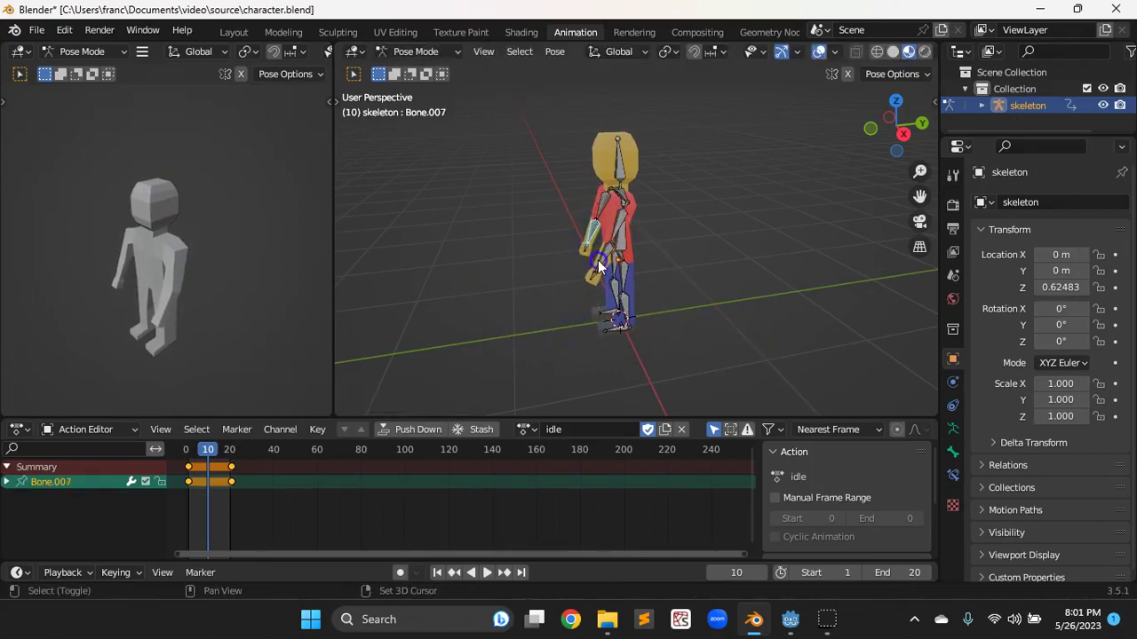
pyautogui.keyDown('shift'); pyautogui.click(579, 268); pyautogui.keyUp('shift')
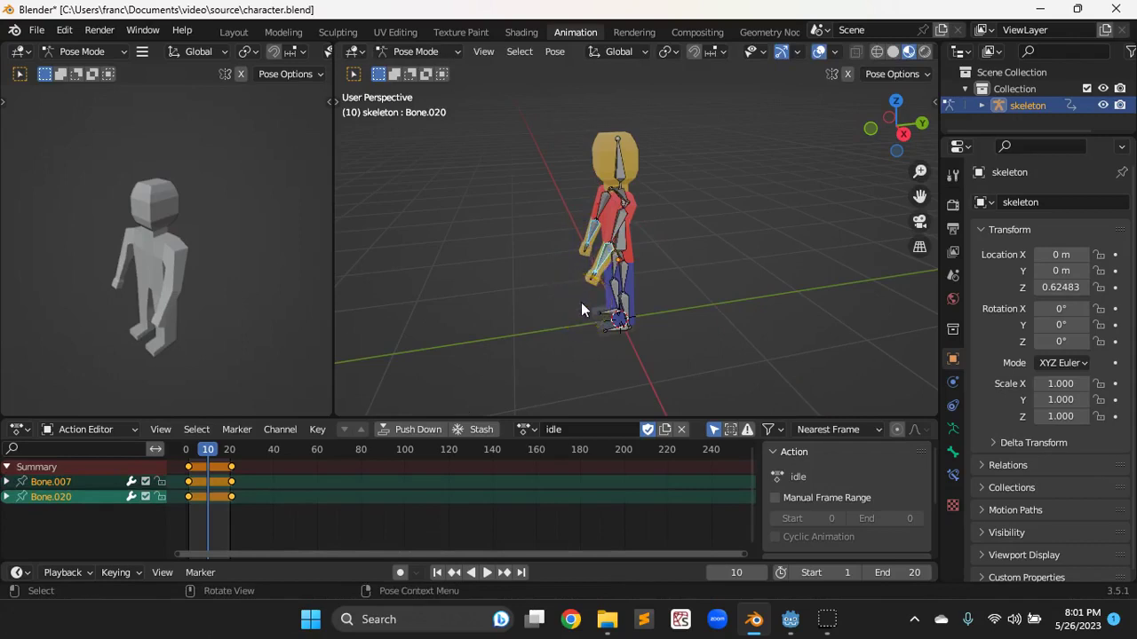
pyautogui.press('r')
pyautogui.press('x')
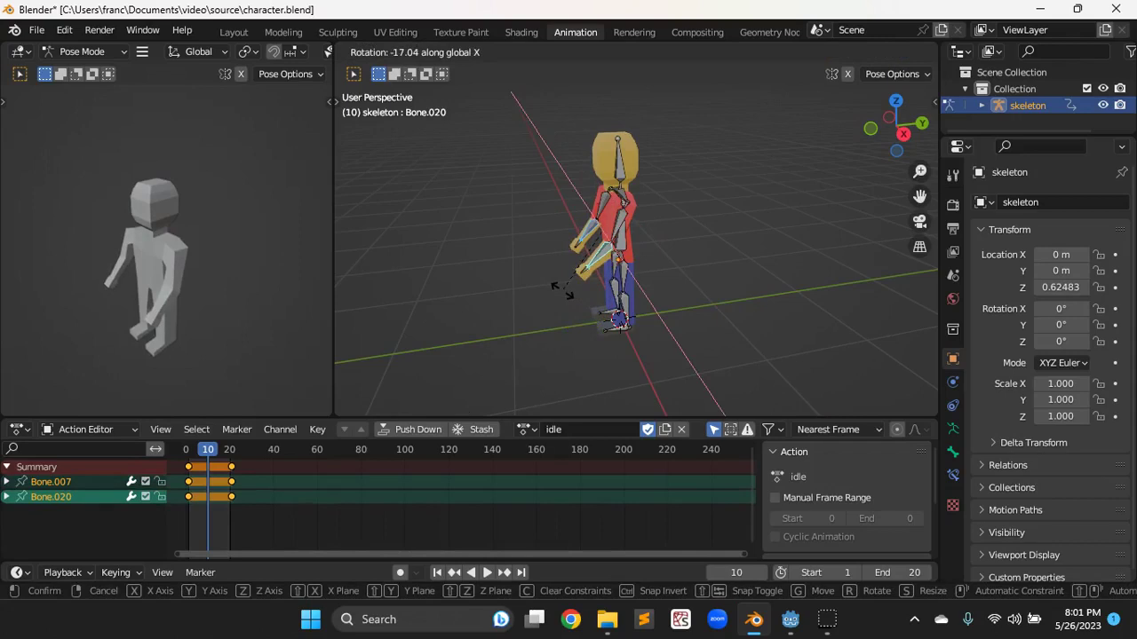
pyautogui.click(561, 290)
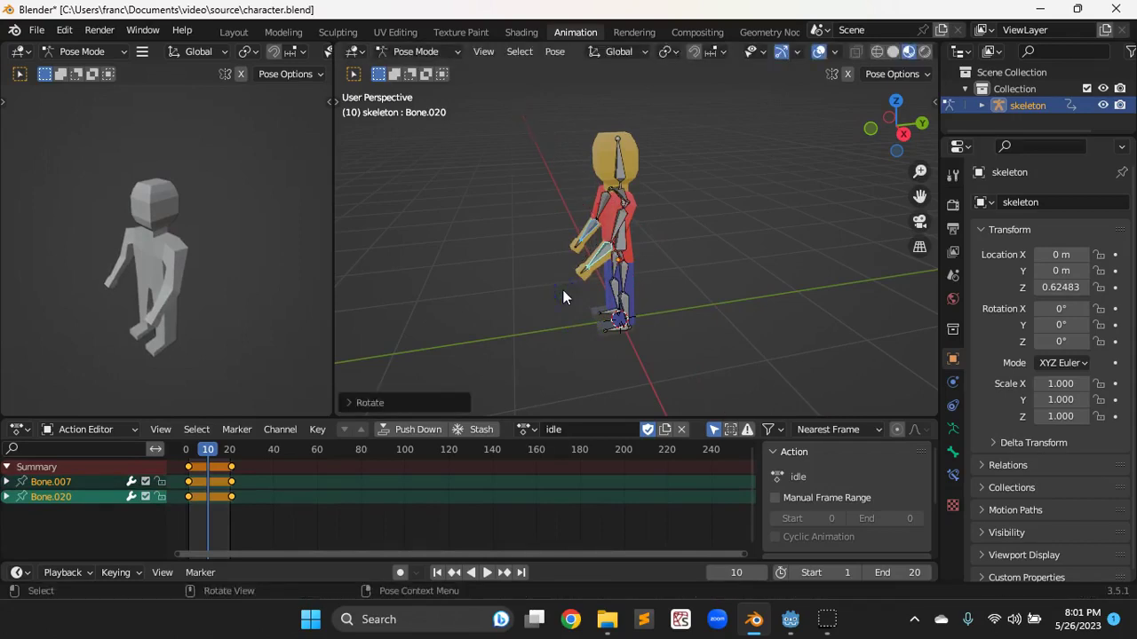
pyautogui.click(609, 194)
pyautogui.click(612, 167)
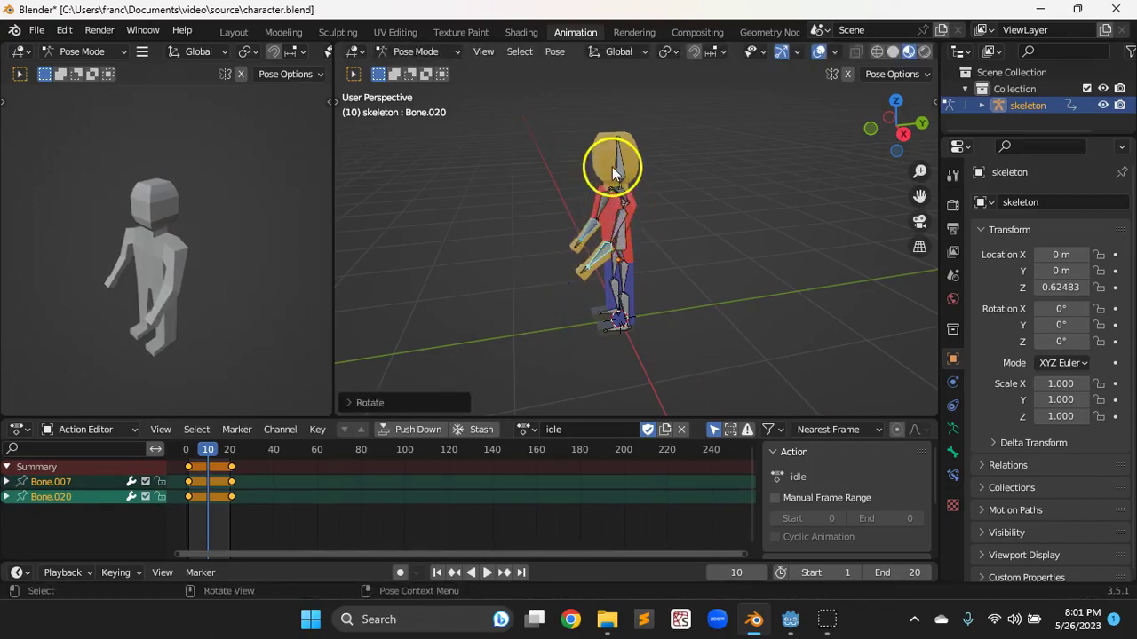
pyautogui.click(604, 249)
pyautogui.click(611, 164)
pyautogui.click(527, 285)
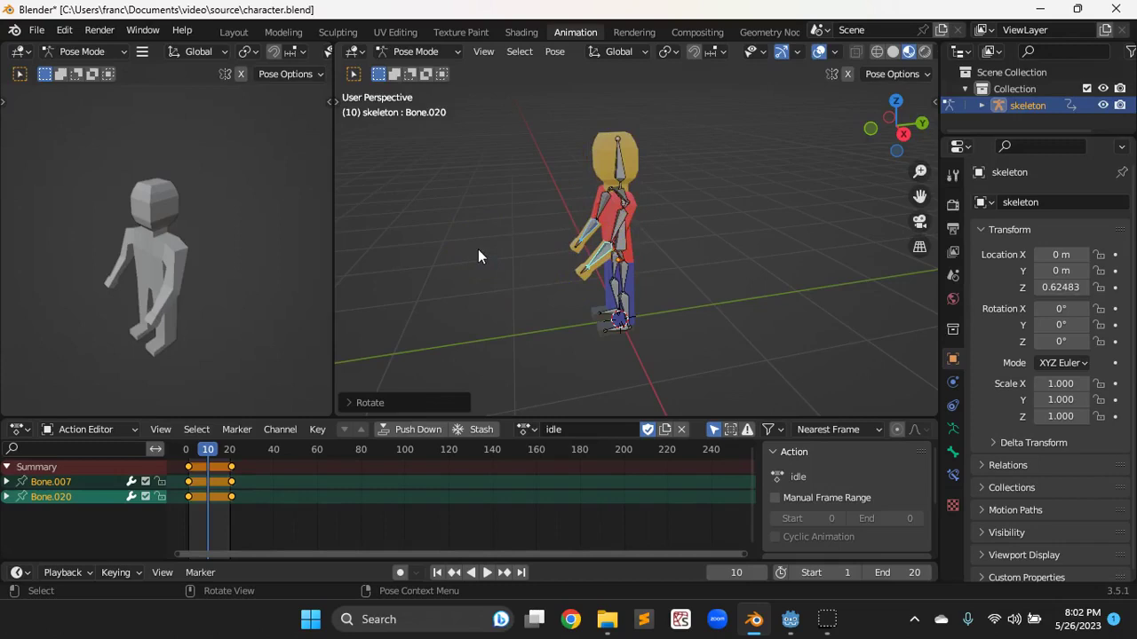
# - Select all bones and insert a Location, Rotation & Scale keyframe at frame 10
pyautogui.press('a')
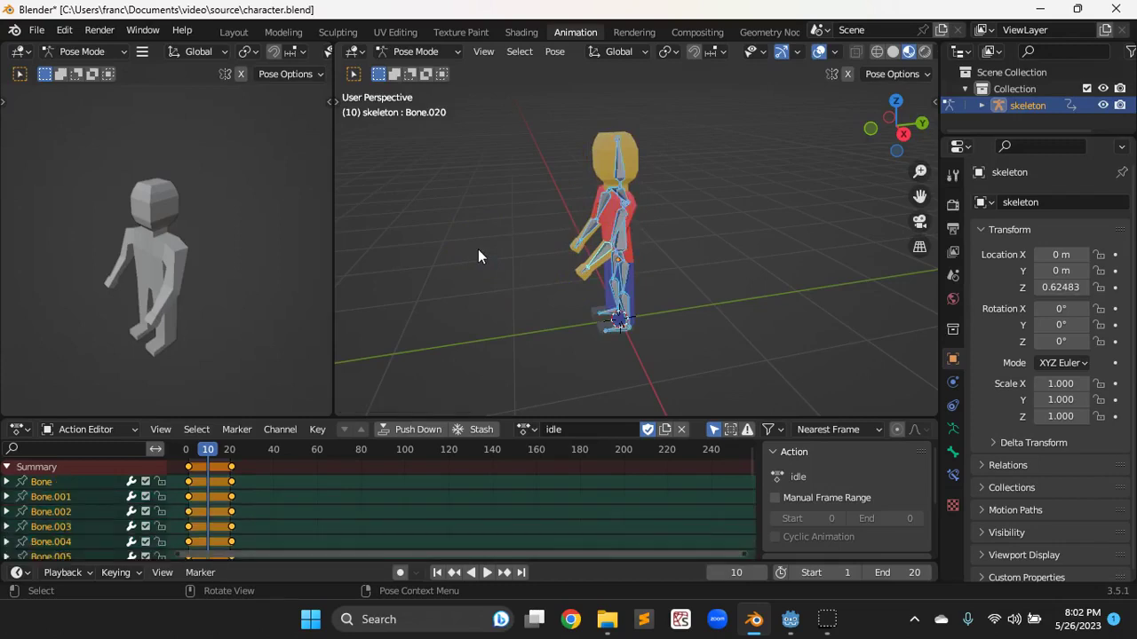
pyautogui.press('i')
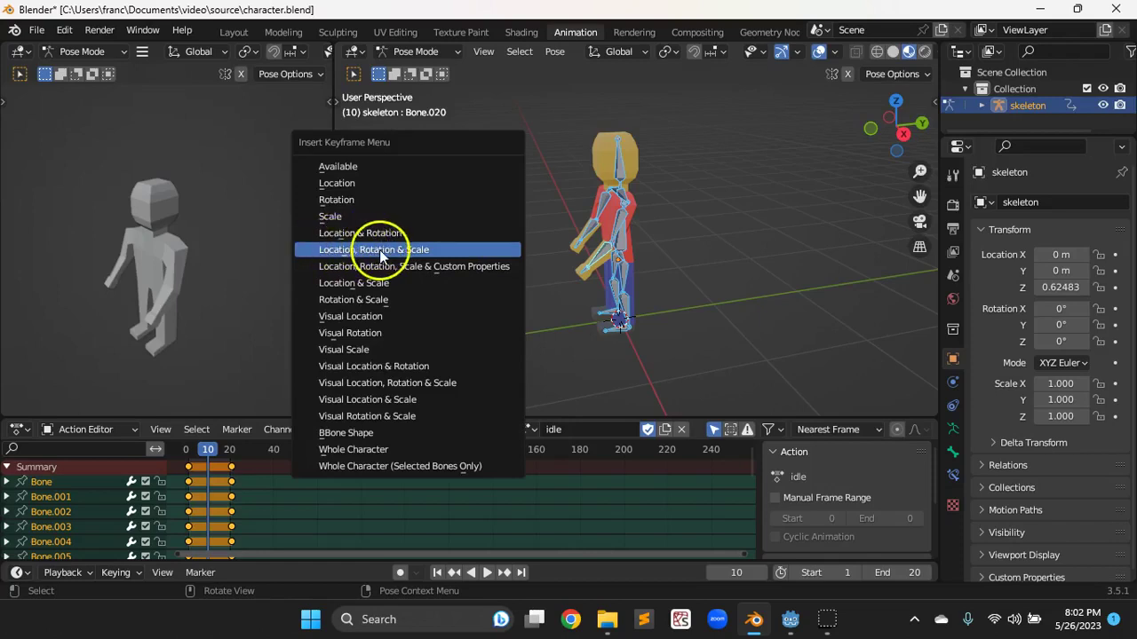
pyautogui.click(352, 250)
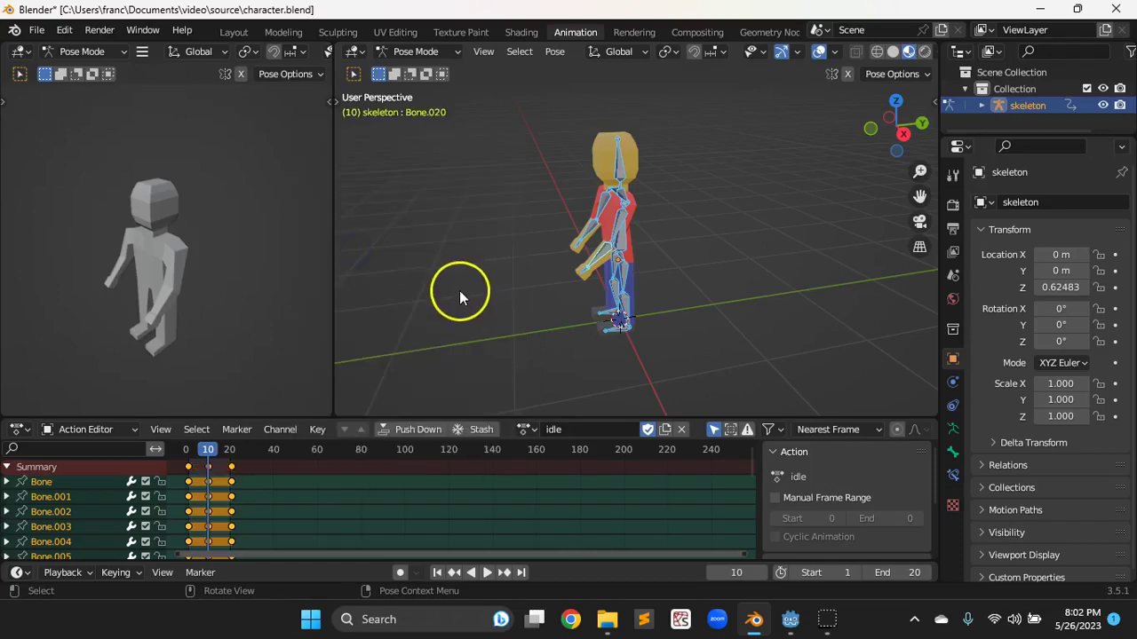
# - Move the playhead to frame 7 and tilt the head bone forward by about -6.3°
pyautogui.press('space')
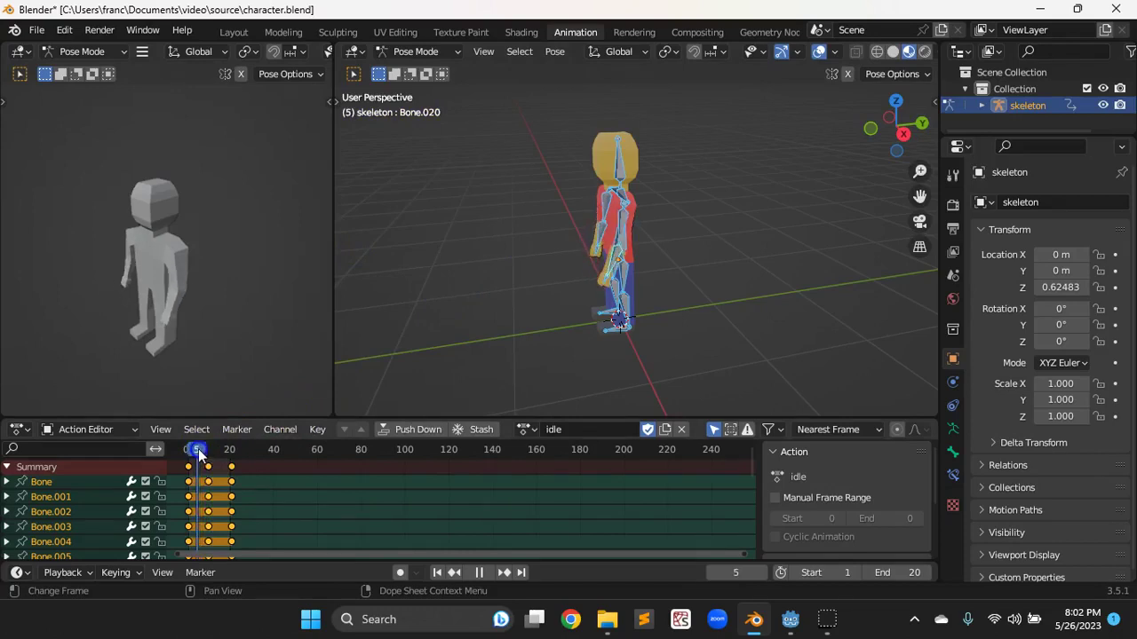
pyautogui.press('space')
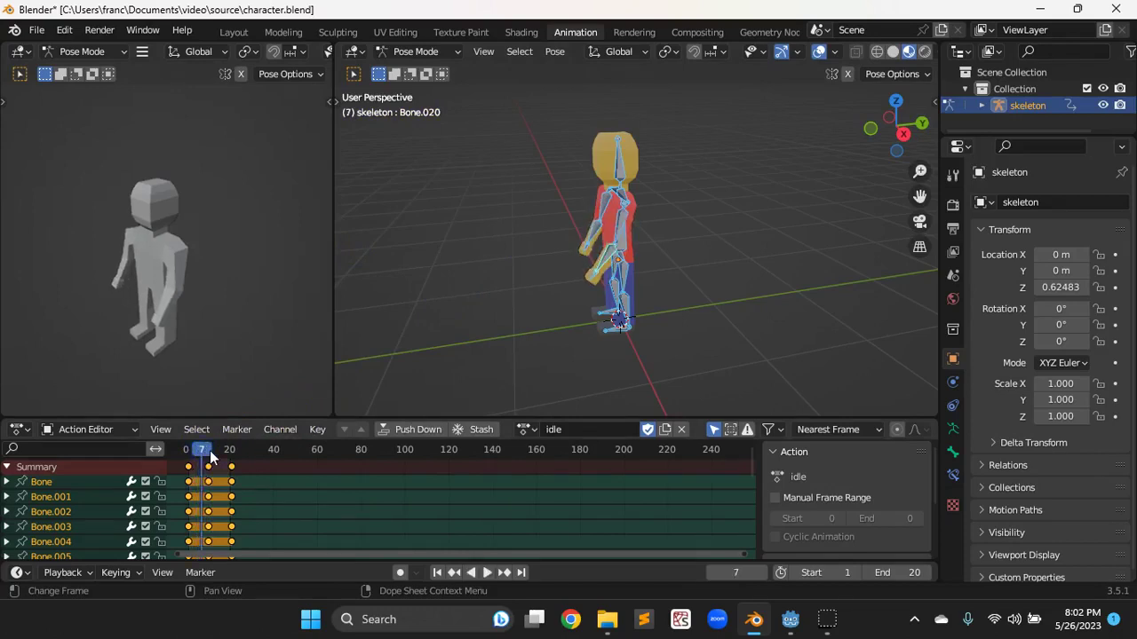
pyautogui.click(621, 159)
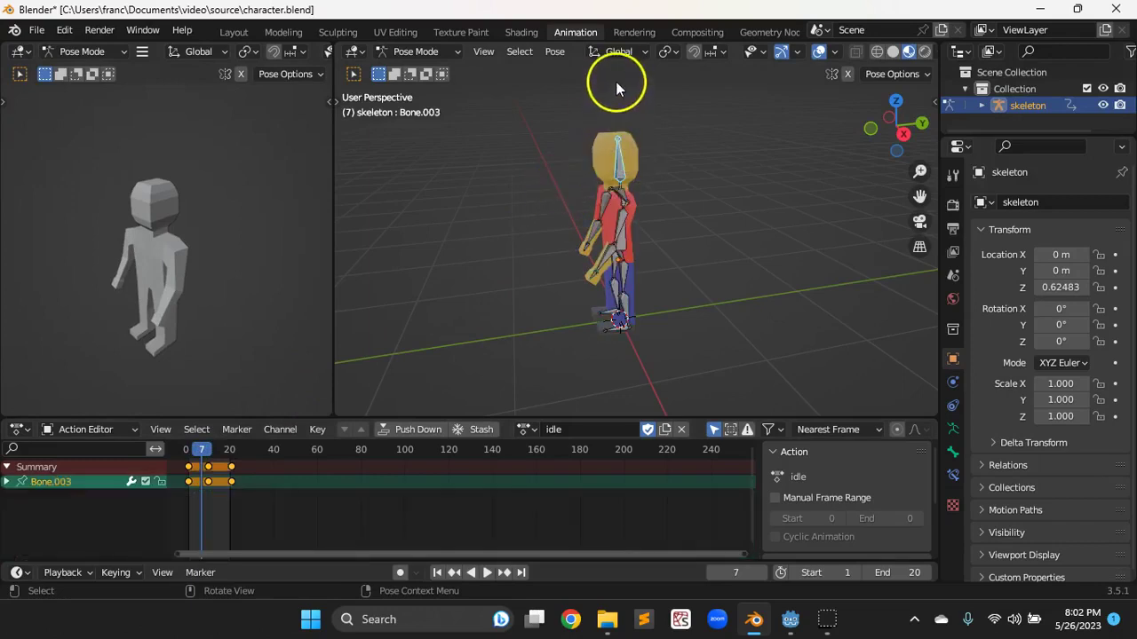
pyautogui.press('r')
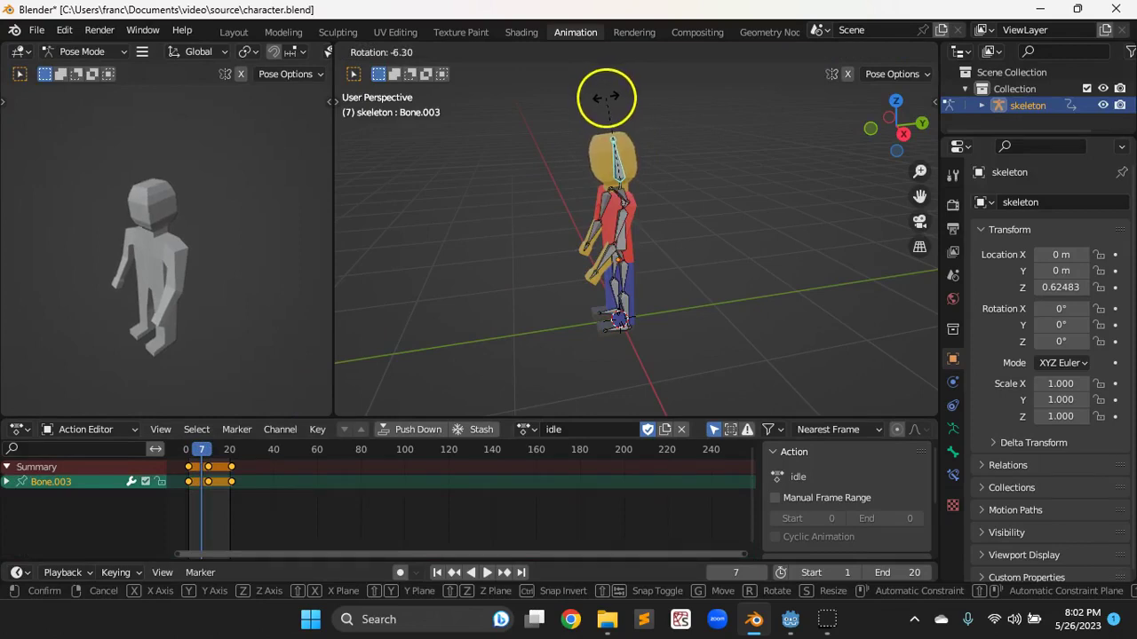
pyautogui.click(606, 100)
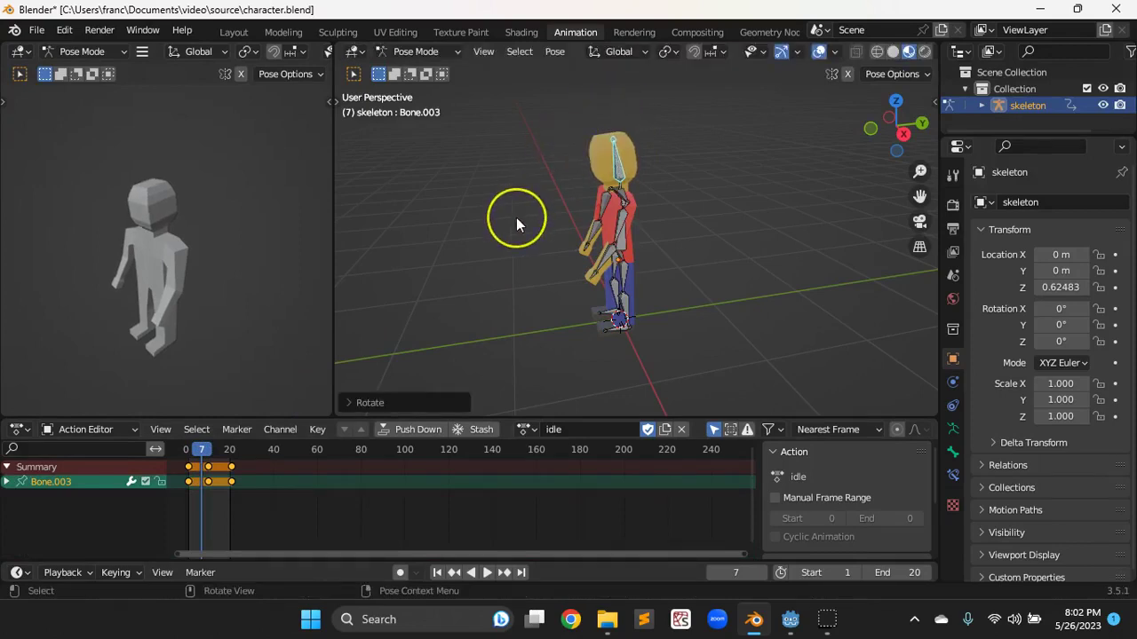
# - Select all bones and insert a Location, Rotation & Scale keyframe at frame 7
pyautogui.press('a')
pyautogui.press('i')
pyautogui.click(489, 219)
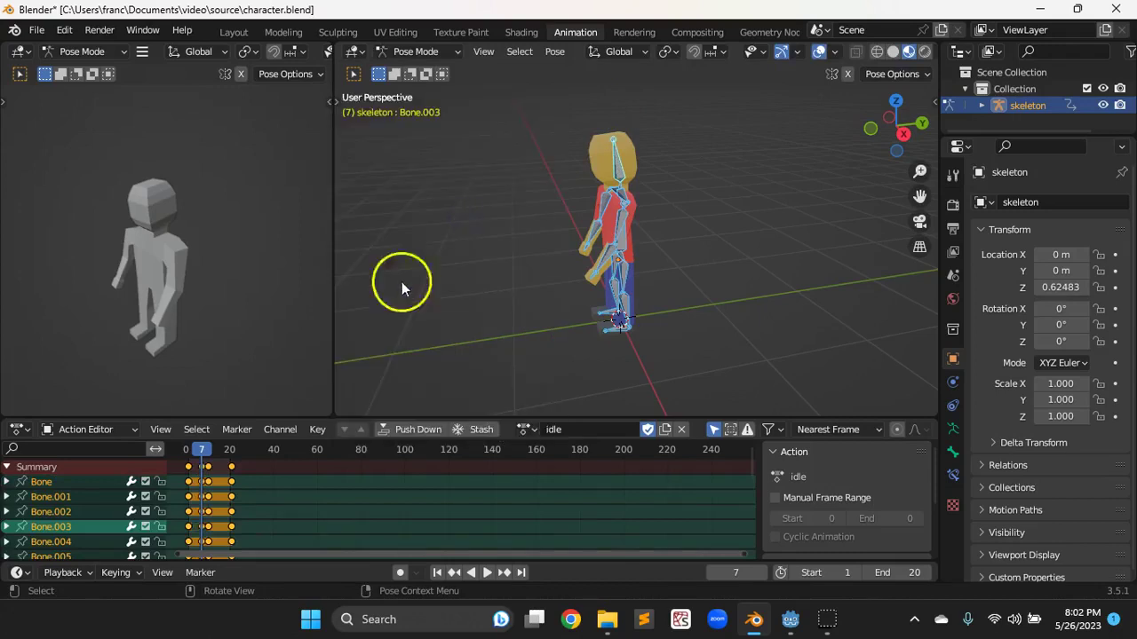
# - Move the playhead to frame 14 and tilt the head bone backward by about 8.8°
pyautogui.press('space')
pyautogui.moveTo(215, 456); pyautogui.dragTo(218, 456)
pyautogui.click(881, 204)
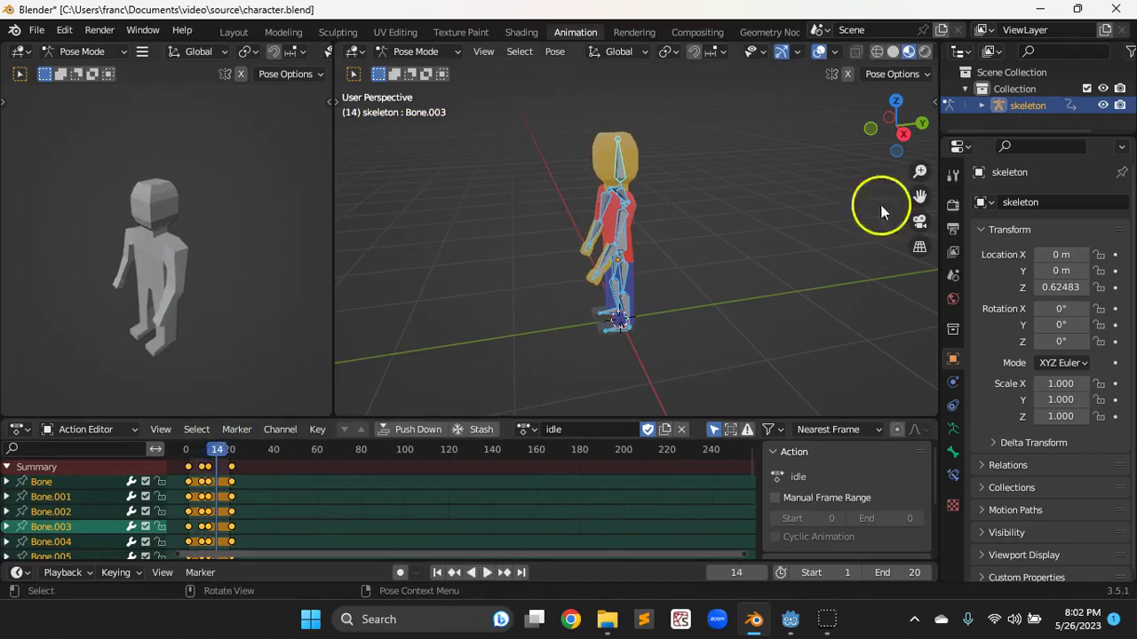
pyautogui.click(617, 149)
pyautogui.press('r')
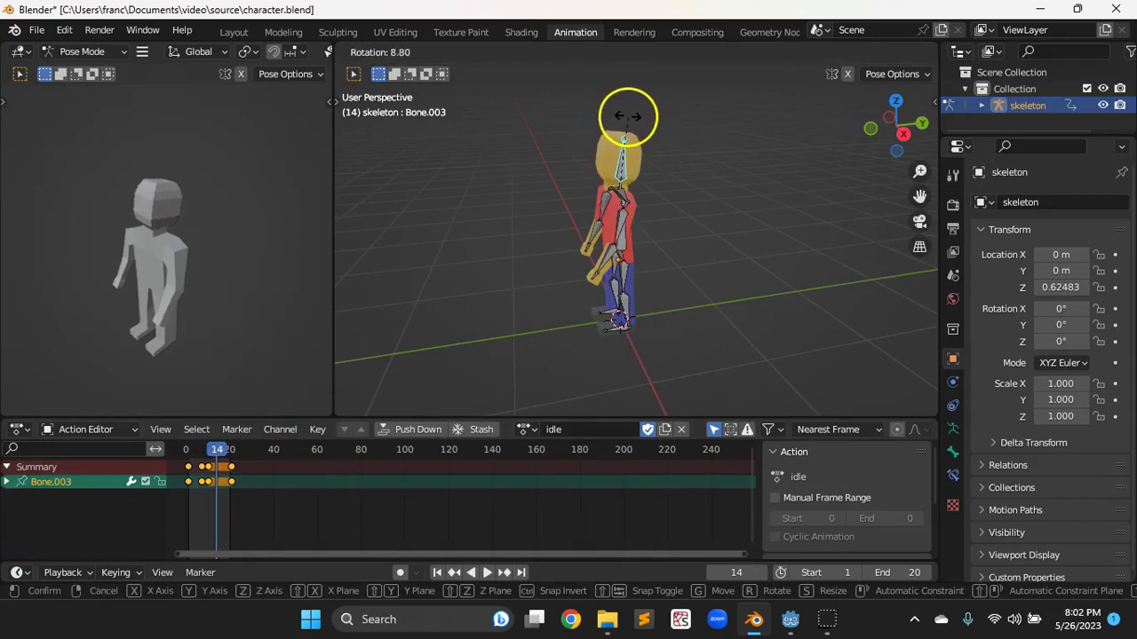
pyautogui.click(627, 117)
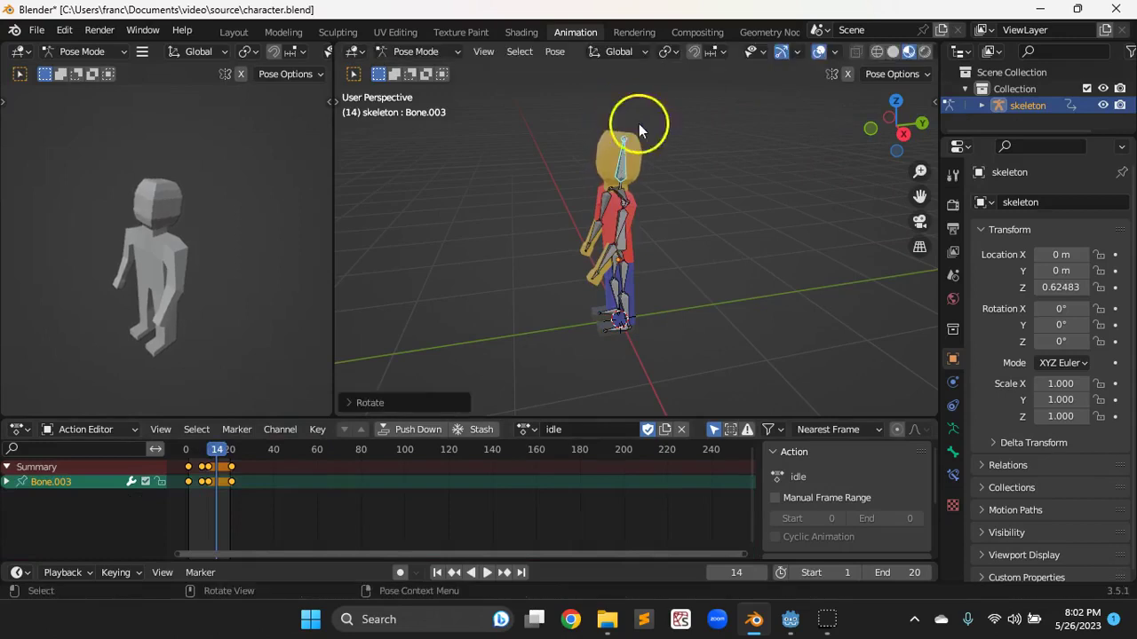
# - Insert a Location, Rotation & Scale keyframe for all bones at frame 14, and play the animation from frame 1
pyautogui.press('a')
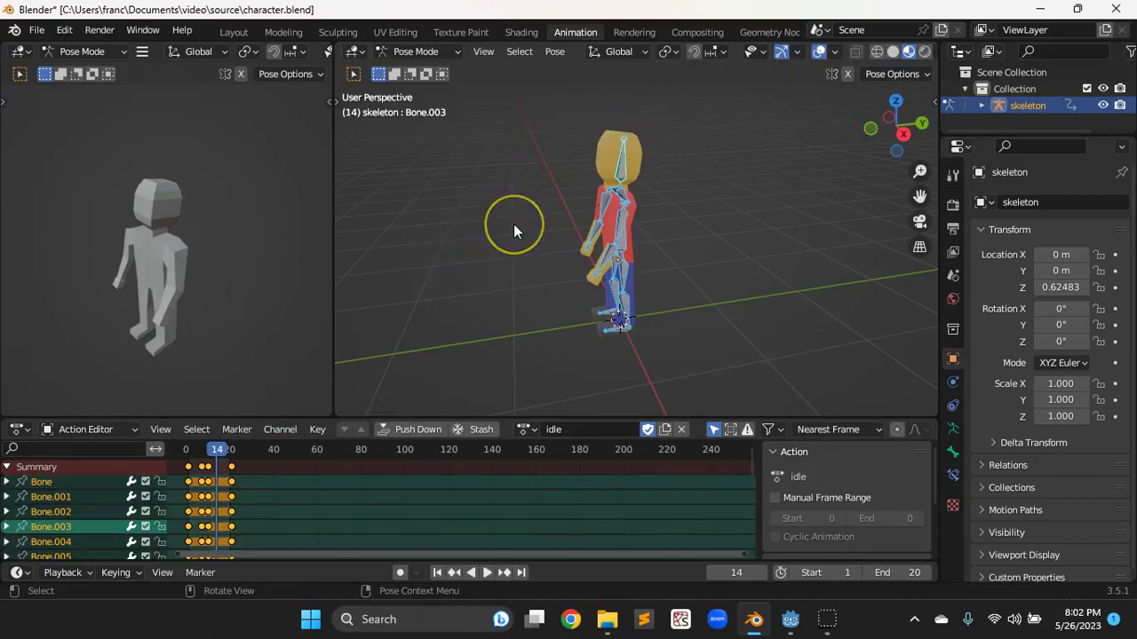
pyautogui.press('i')
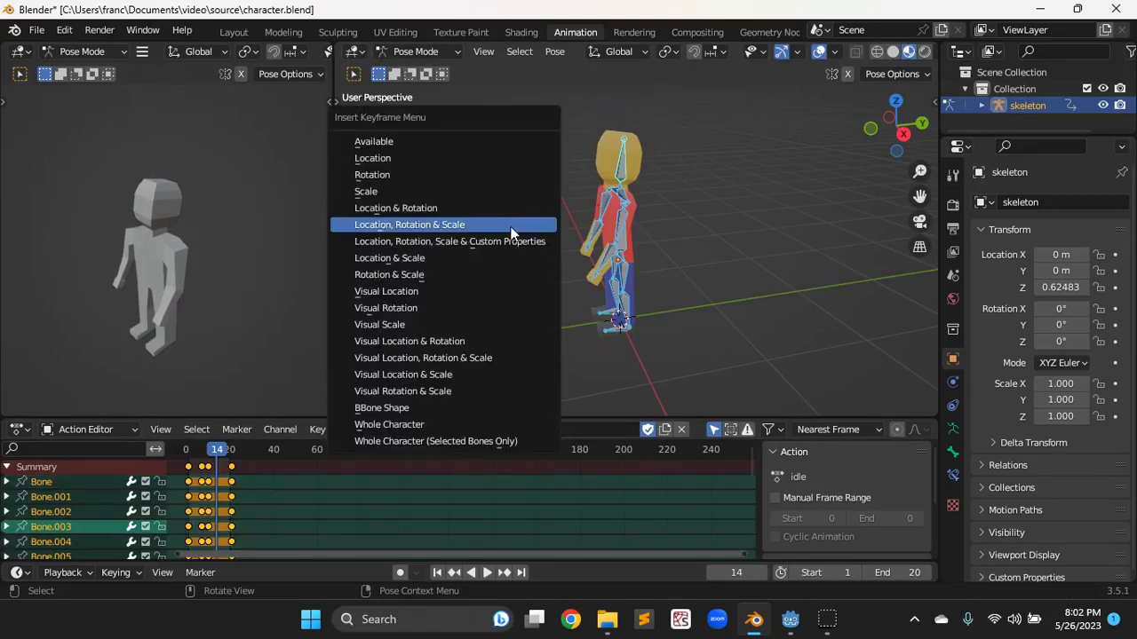
pyautogui.click(438, 228)
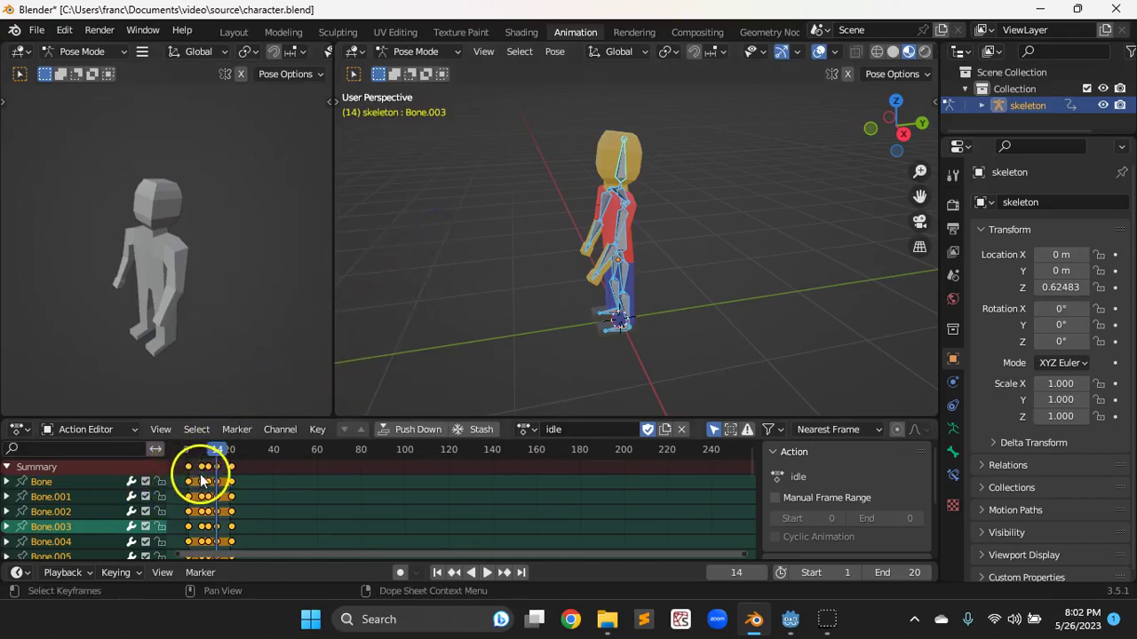
pyautogui.click(437, 573)
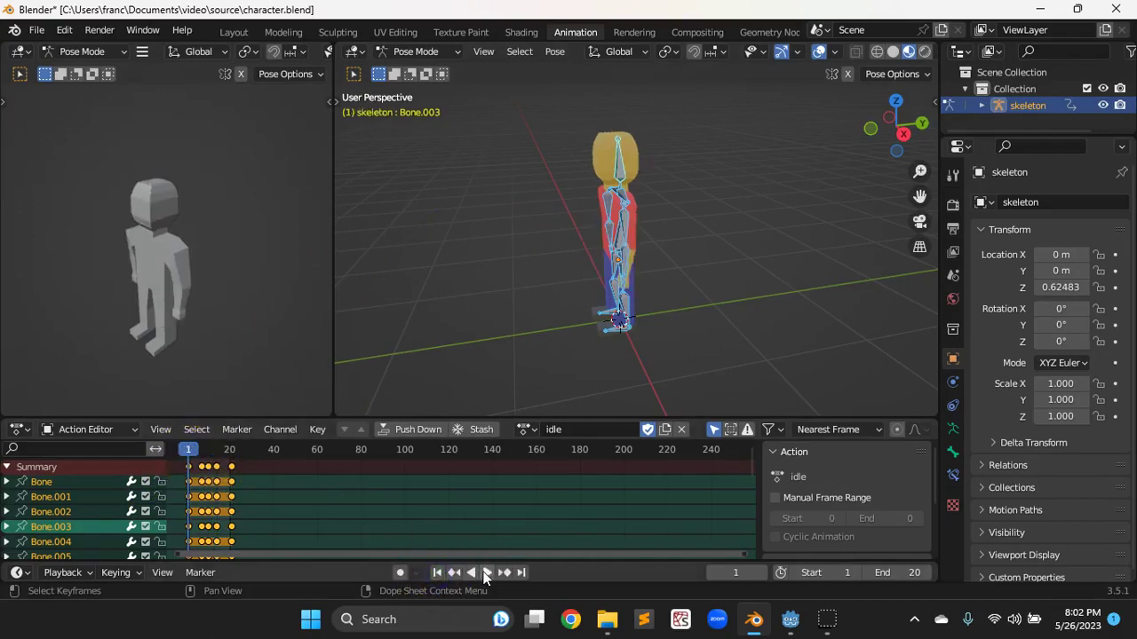
pyautogui.click(486, 573)
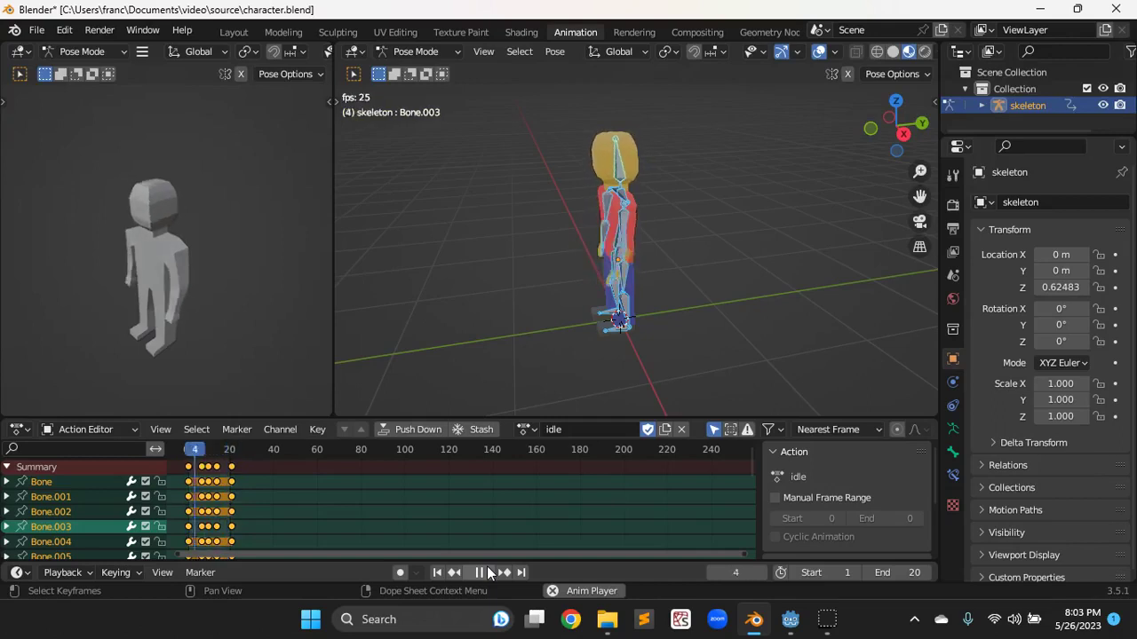
# - Stop the idle playback, return the playhead to frame 1 and reselect all bones
pyautogui.click(454, 252)
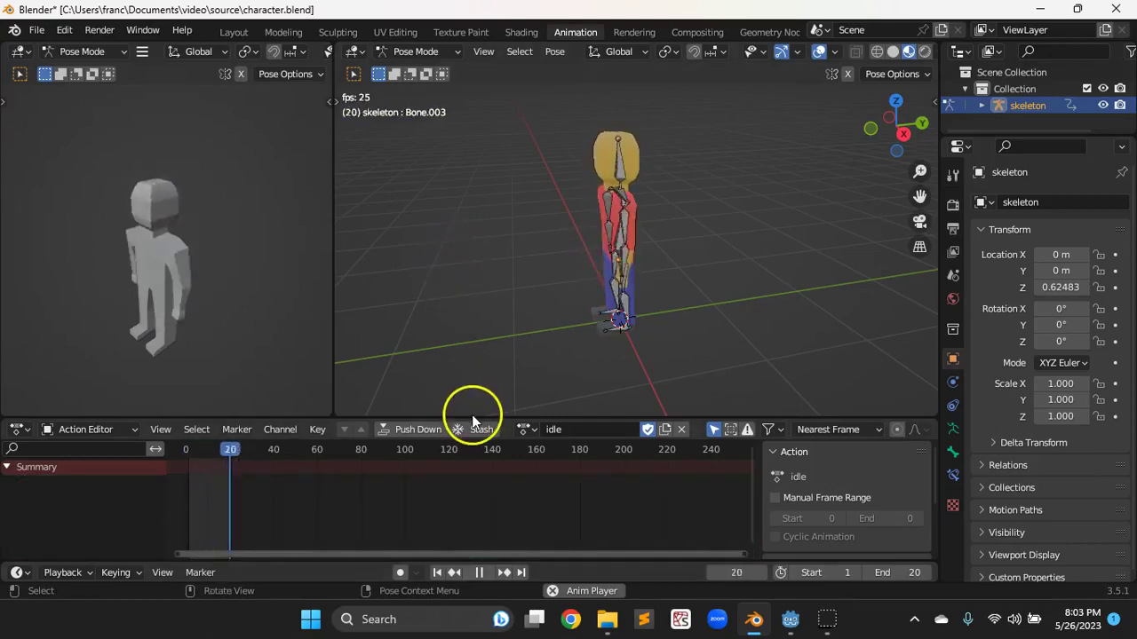
pyautogui.click(478, 573)
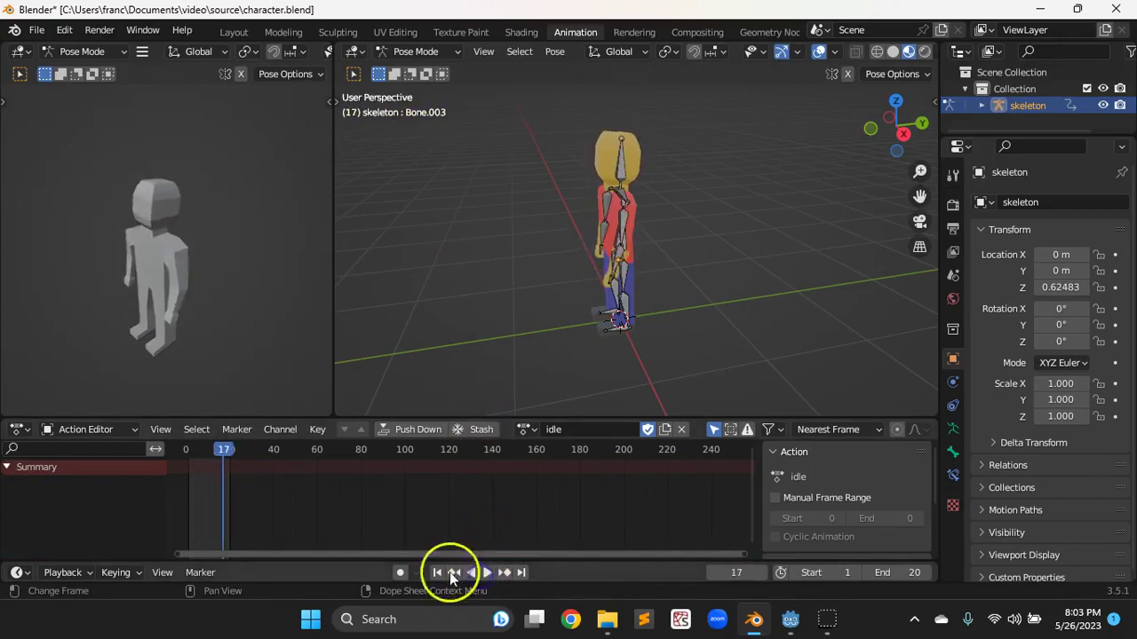
pyautogui.click(436, 572)
pyautogui.press('a')
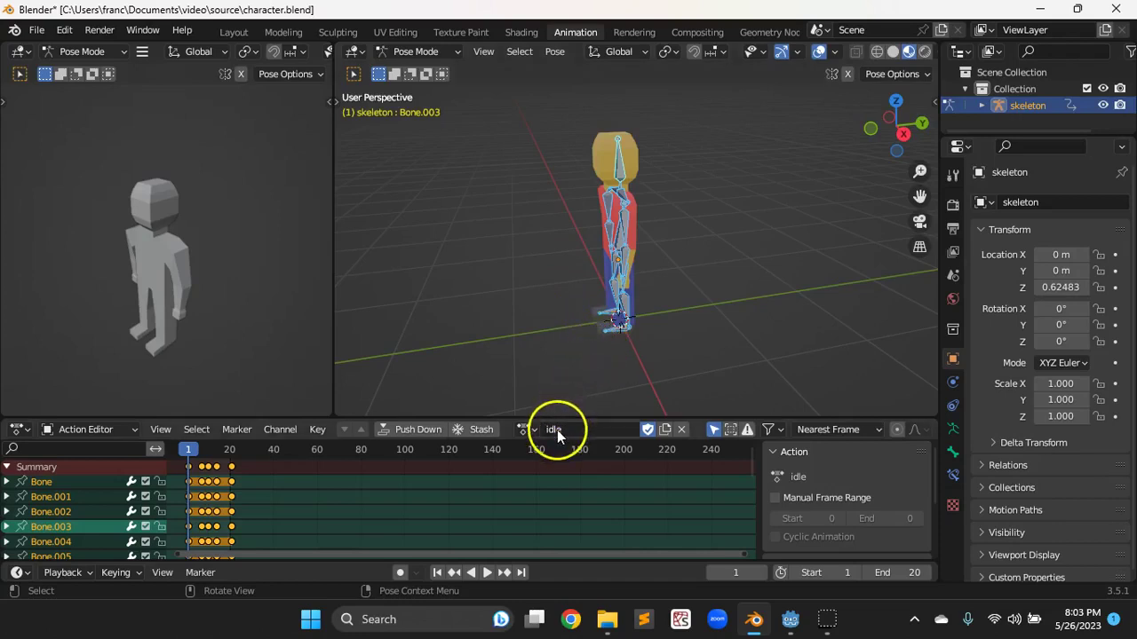
# - Duplicate the idle action as a new action and check the list of available actions
pyautogui.click(526, 430)
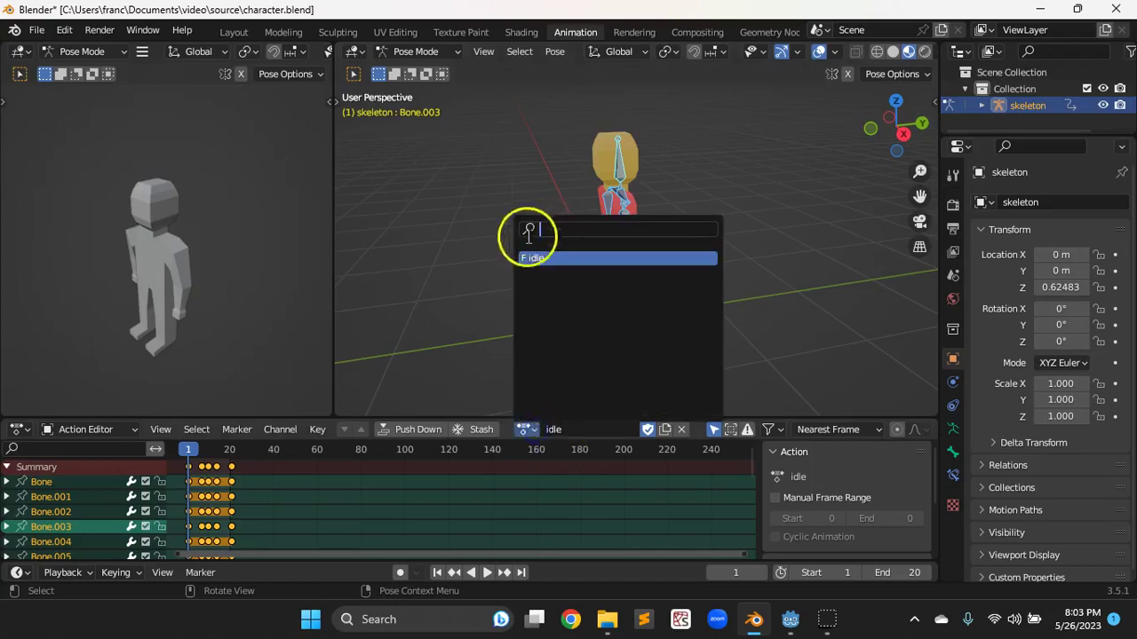
pyautogui.click(440, 262)
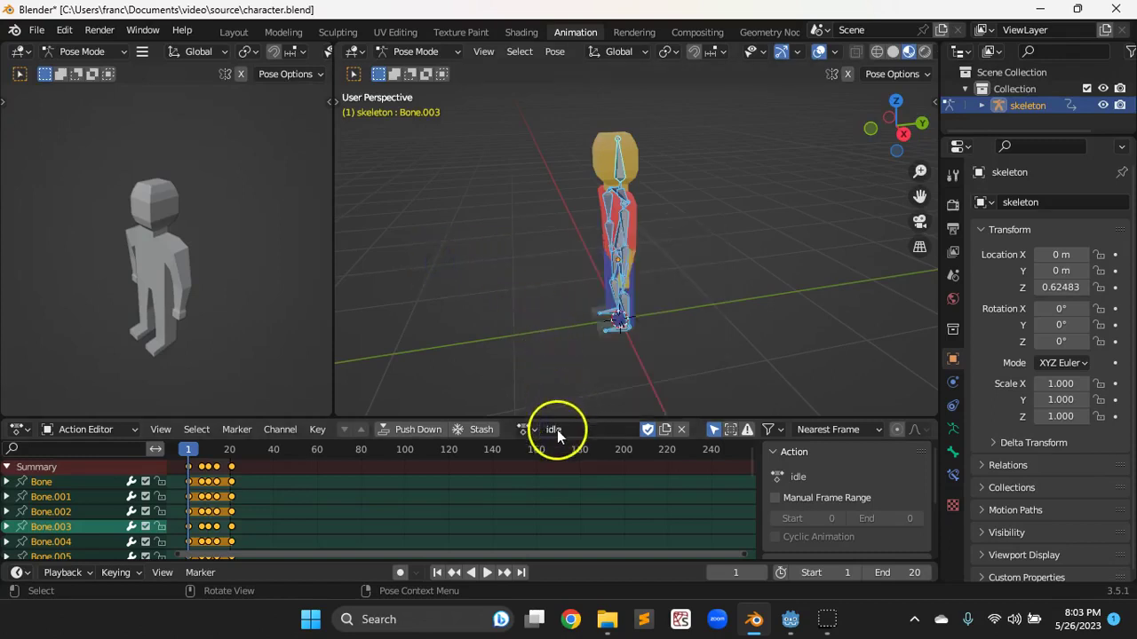
pyautogui.click(664, 429)
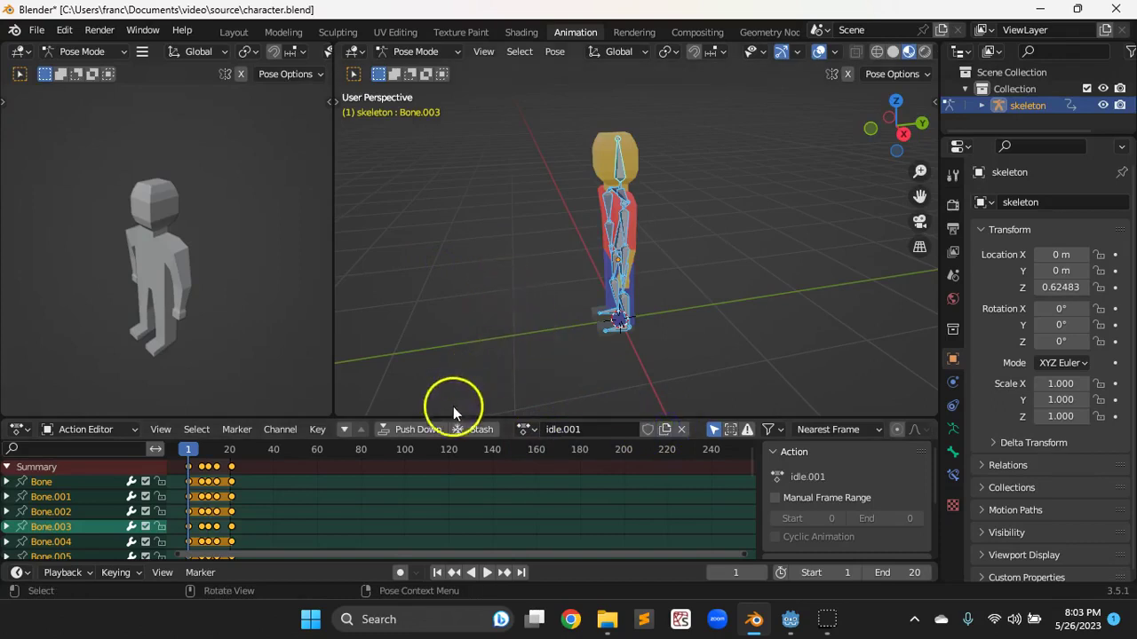
pyautogui.click(536, 431)
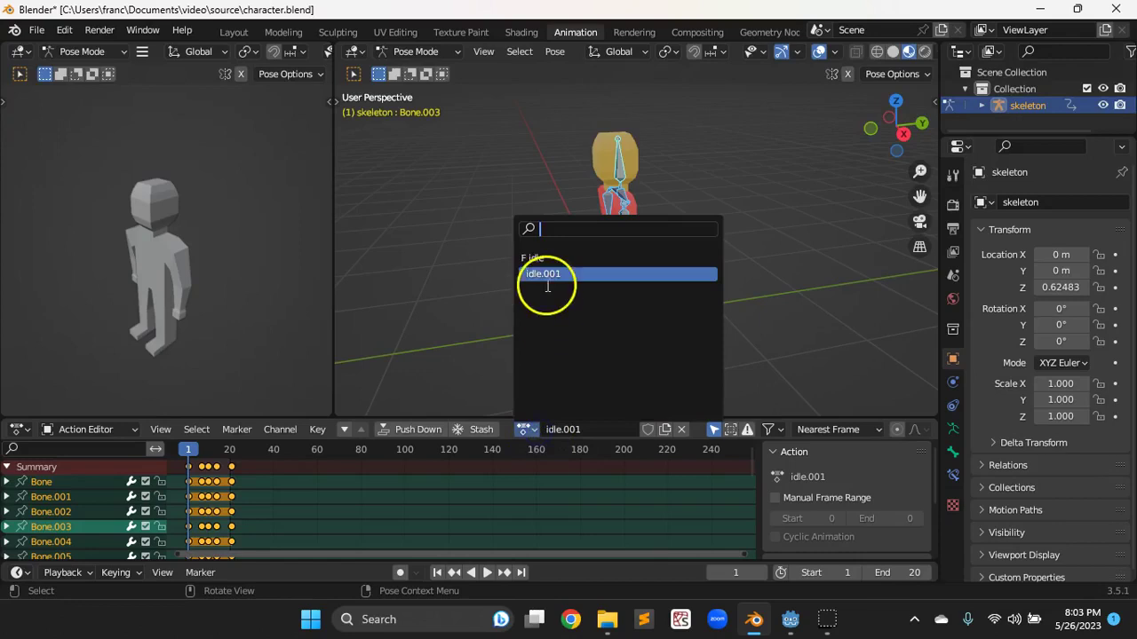
# - Delete all keyframes from the duplicated action and reassign that action to the skeleton
pyautogui.rightClick(203, 451)
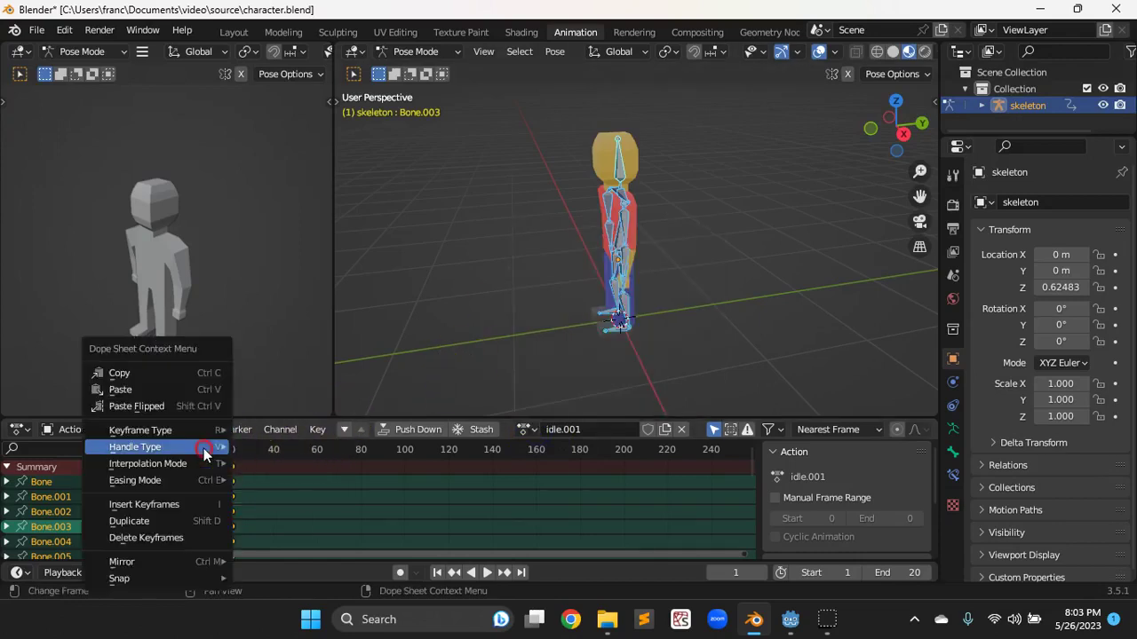
pyautogui.click(171, 538)
pyautogui.click(484, 429)
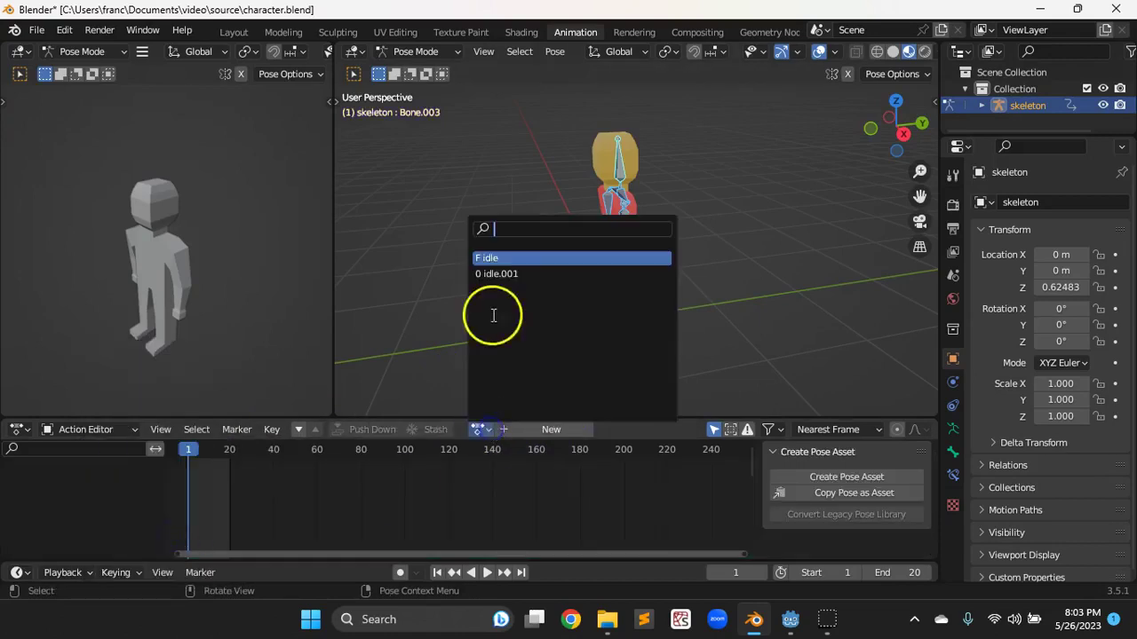
pyautogui.click(500, 274)
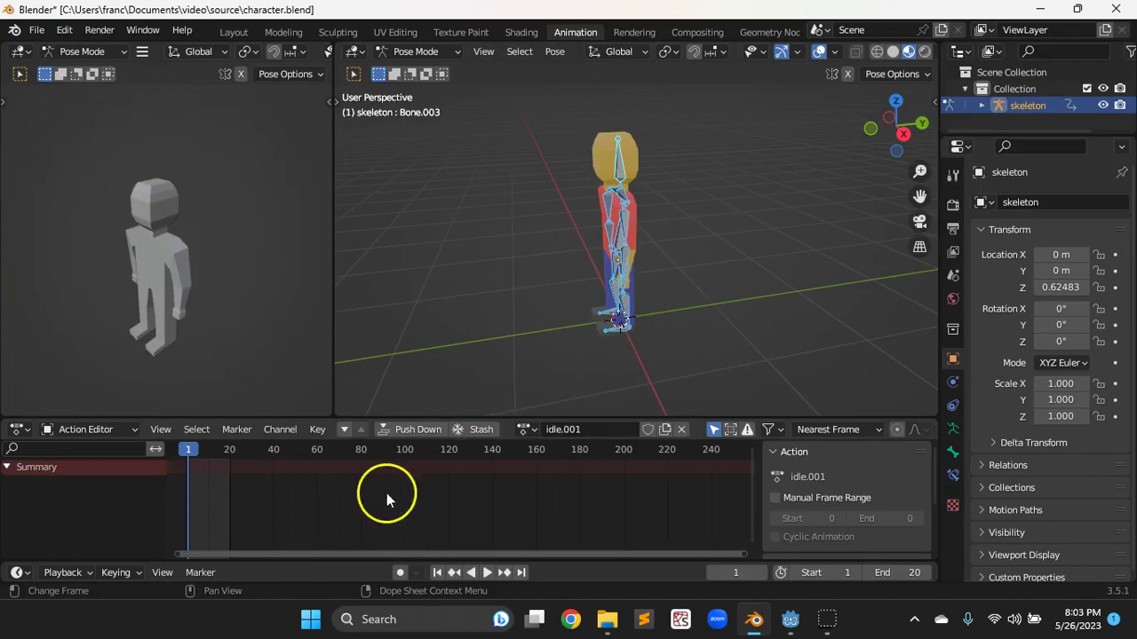
# - Check the keyframes of the original idle action and switch back to the emptied duplicate action
pyautogui.click(532, 428)
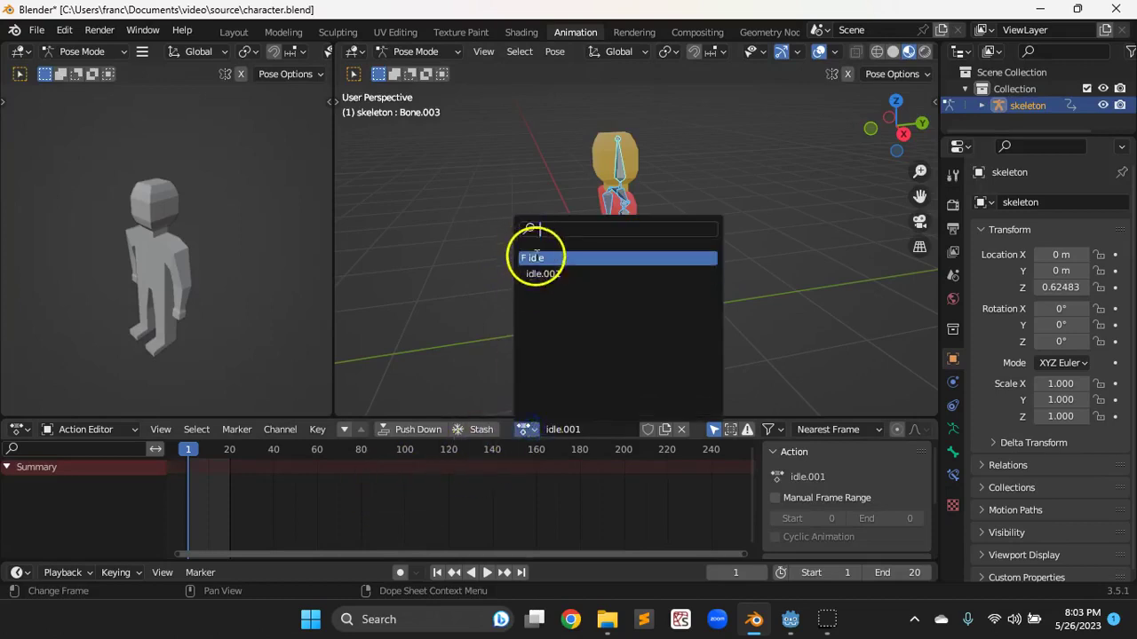
pyautogui.click(532, 254)
pyautogui.click(530, 430)
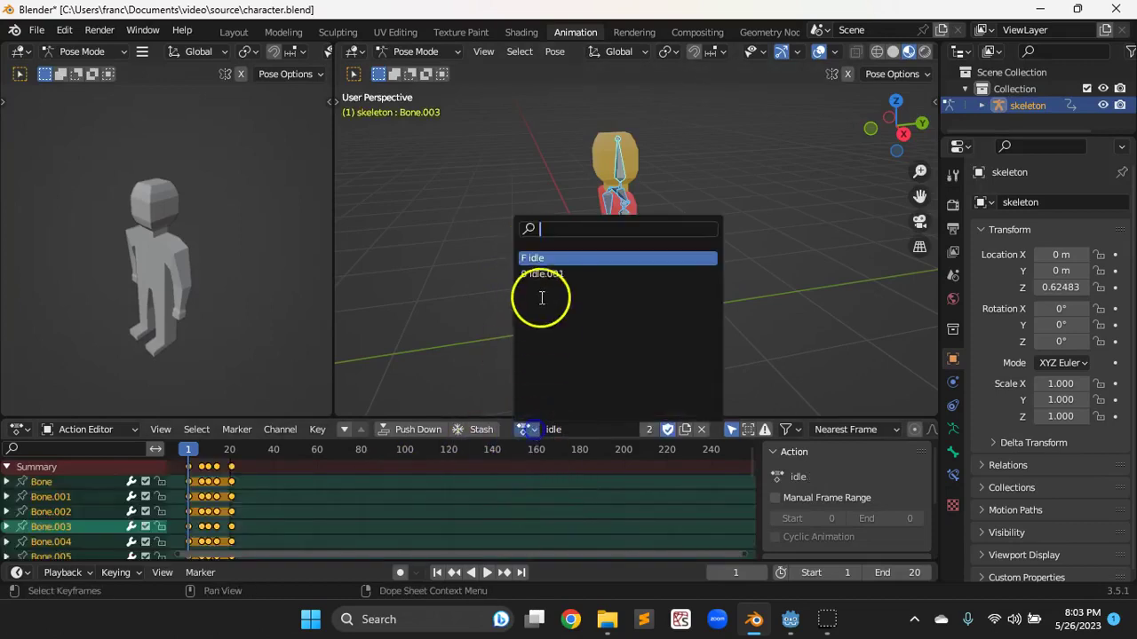
pyautogui.click(544, 275)
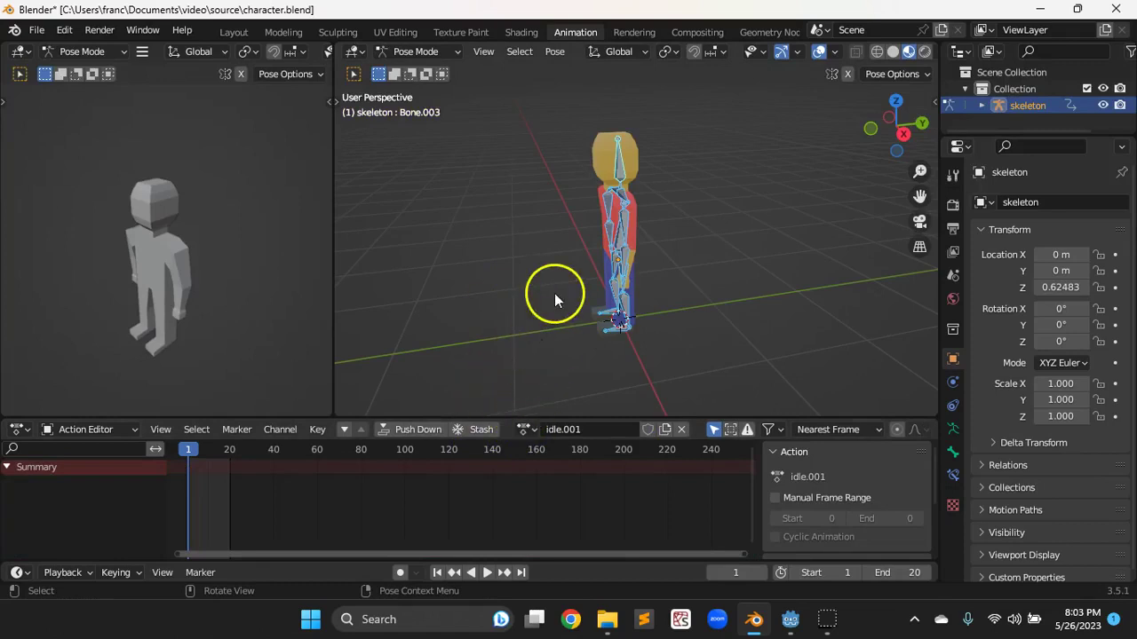
# - Rename the duplicate action to walk and protect it with a fake user
pyautogui.click(572, 429)
pyautogui.write('wla')
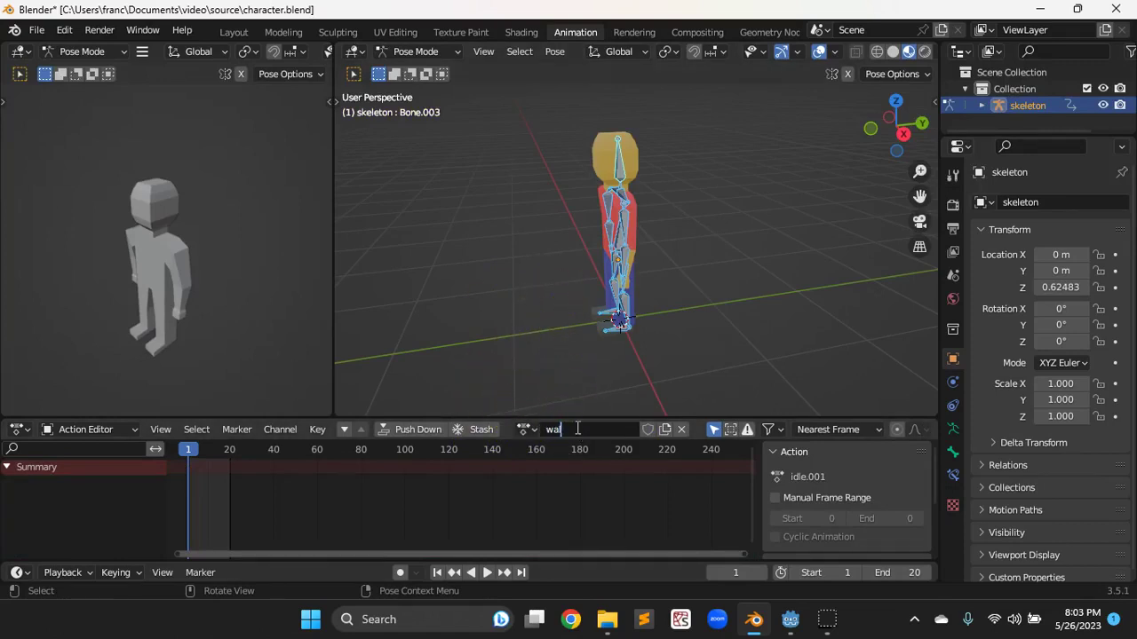
pyautogui.write('k')
pyautogui.press('Return')
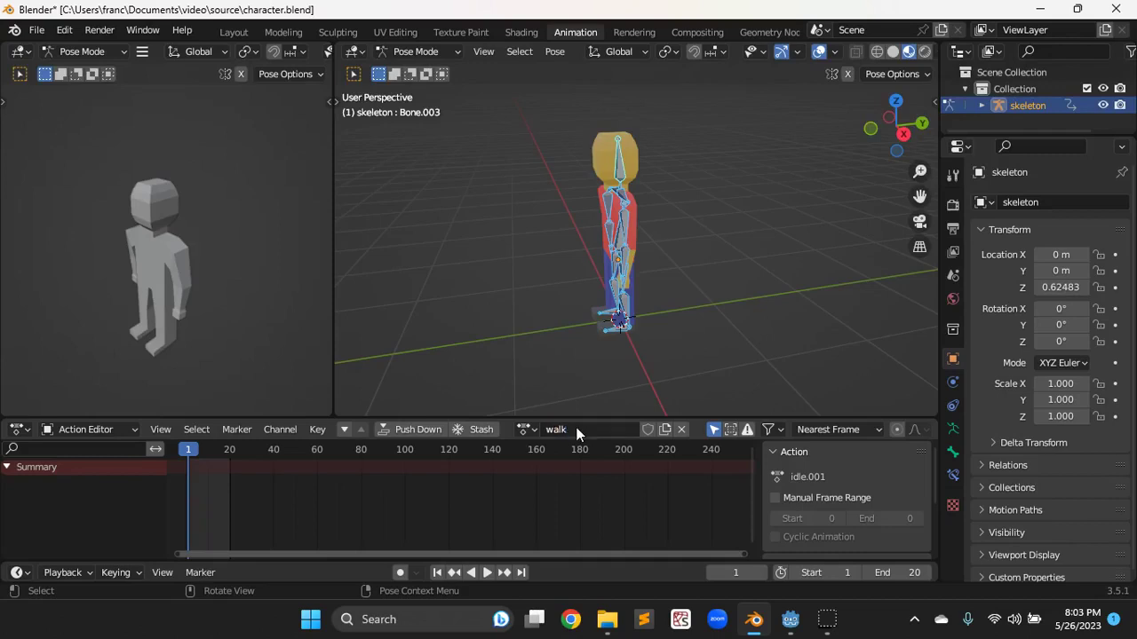
pyautogui.click(647, 429)
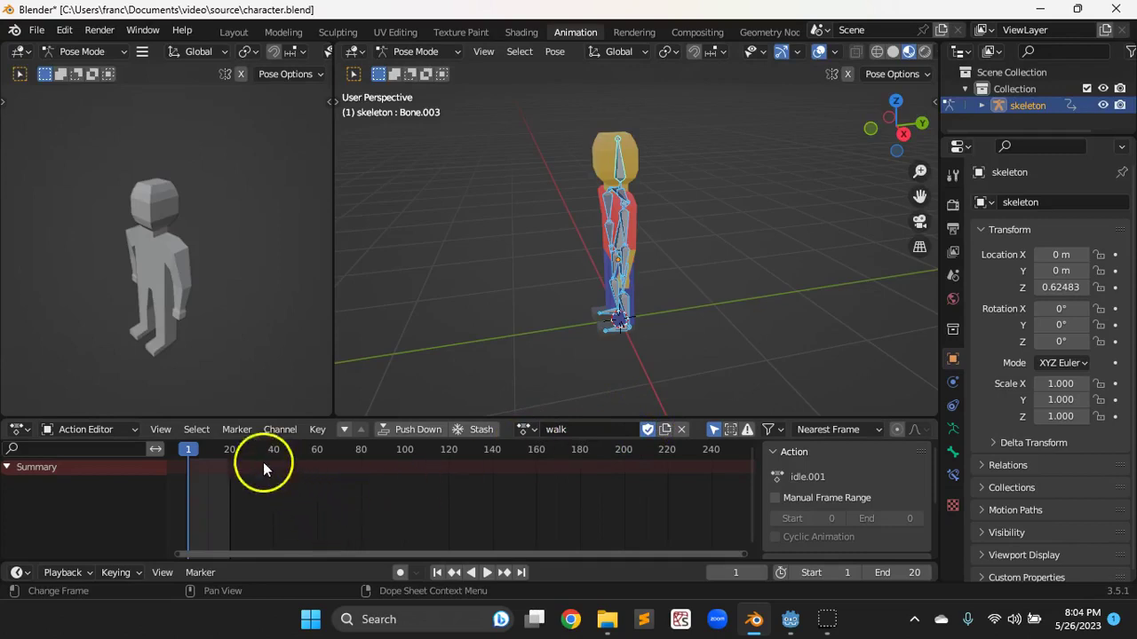
# - Swing the character's right thigh bone forward by about -20° around the global X axis
pyautogui.moveTo(616, 330)
pyautogui.mouseDown(button='middle')
pyautogui.moveTo(599, 317)
pyautogui.moveTo(569, 338)
pyautogui.moveTo(632, 345)
pyautogui.moveTo(614, 344)
pyautogui.mouseUp(button='middle')
pyautogui.moveTo(622, 278); pyautogui.dragTo(680, 308, button='middle')
pyautogui.click(638, 263)
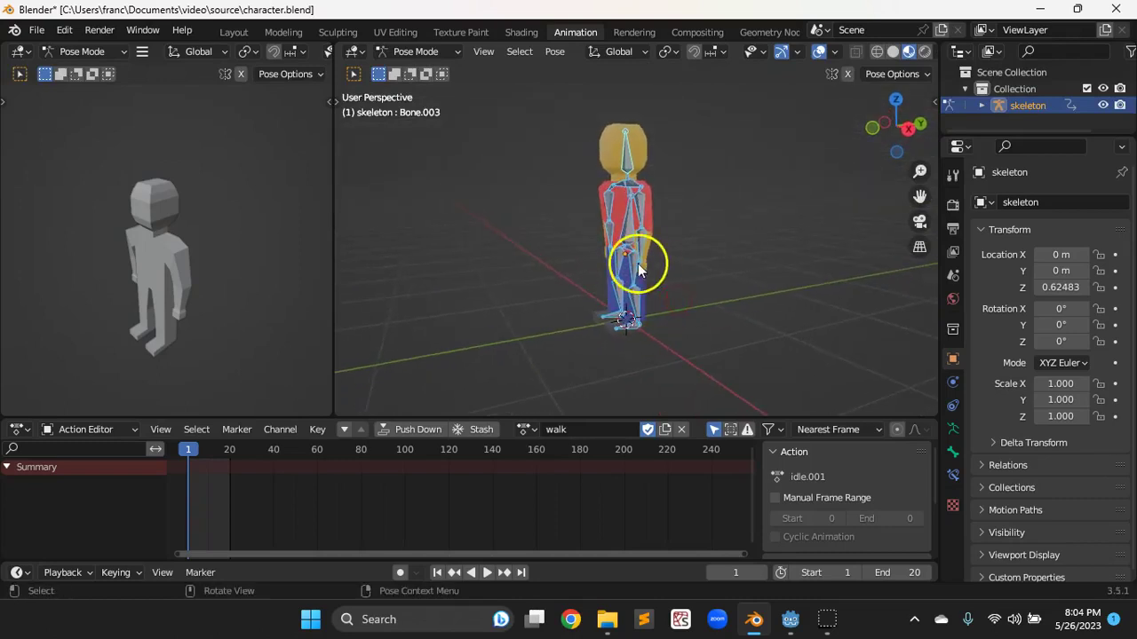
pyautogui.click(647, 287)
pyautogui.click(621, 259)
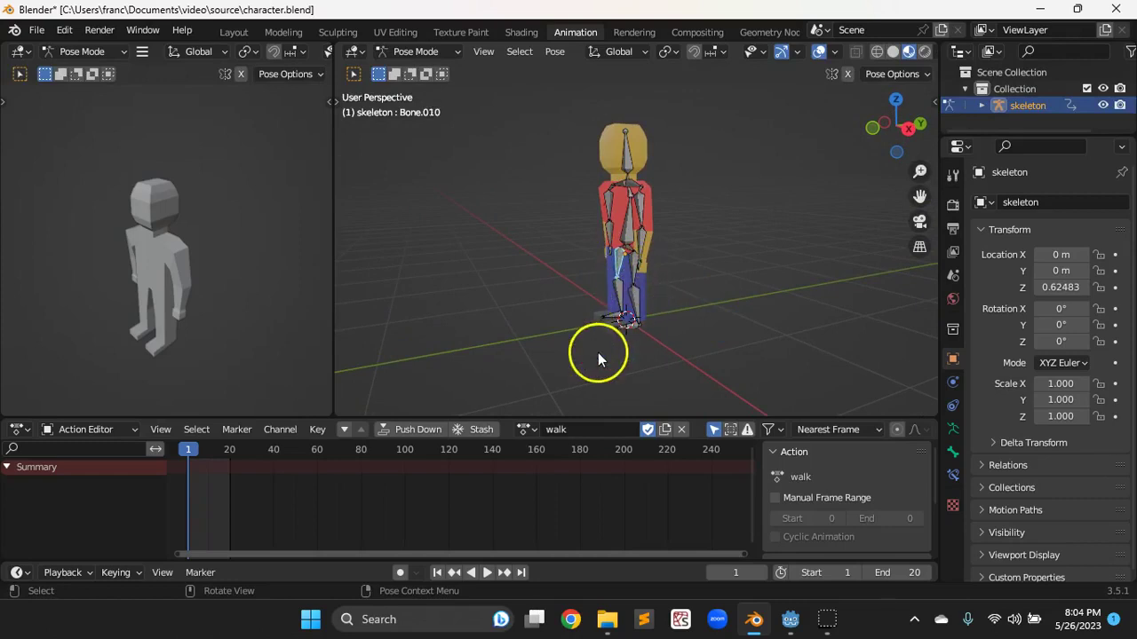
pyautogui.press('r')
pyautogui.click(625, 265)
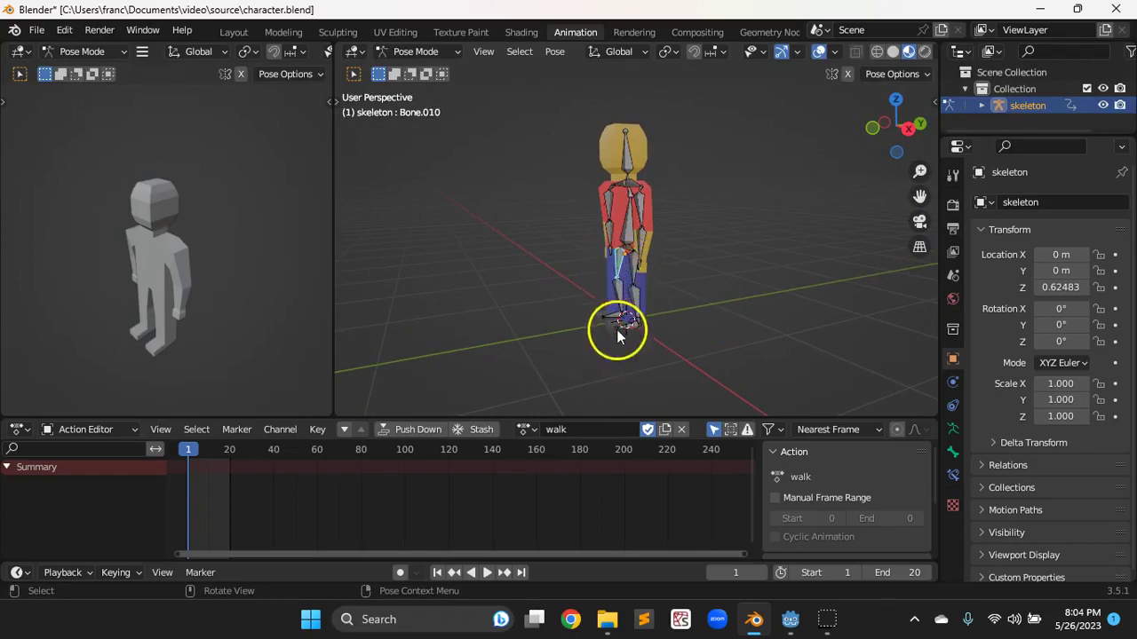
pyautogui.press('r')
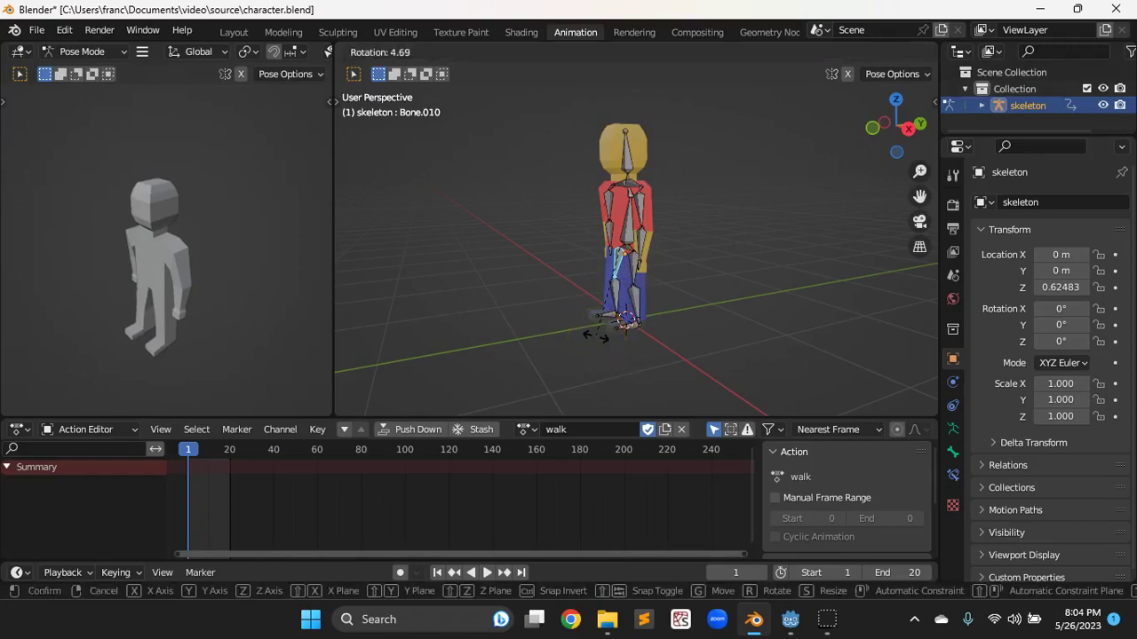
pyautogui.press('x')
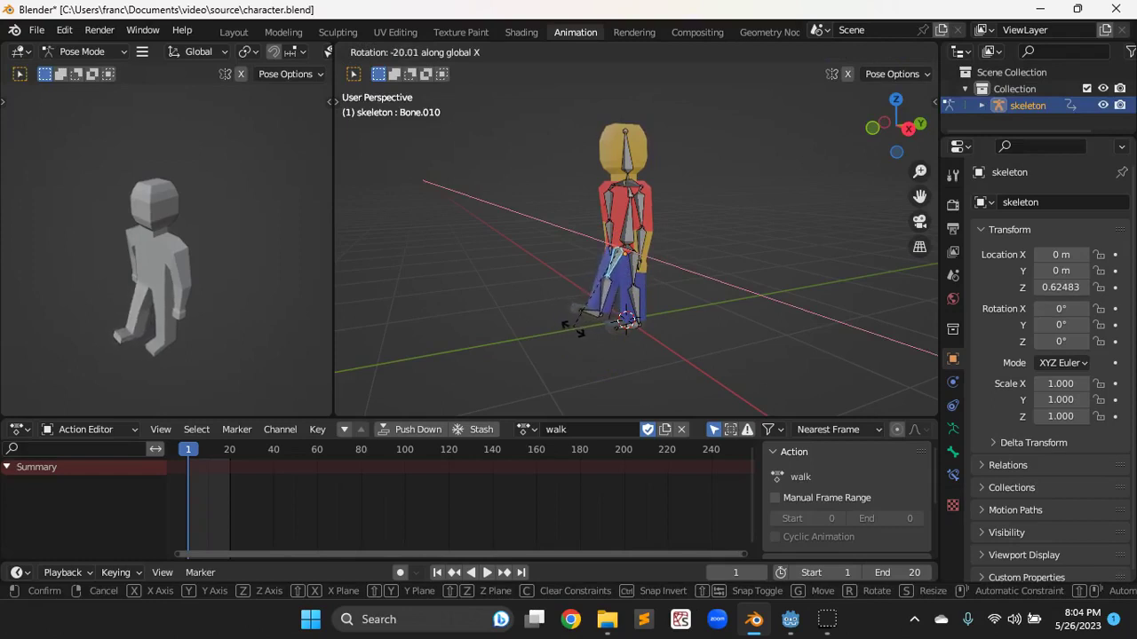
pyautogui.click(573, 327)
# - Rotate the right shin bone slightly forward around the global X axis
pyautogui.click(608, 295)
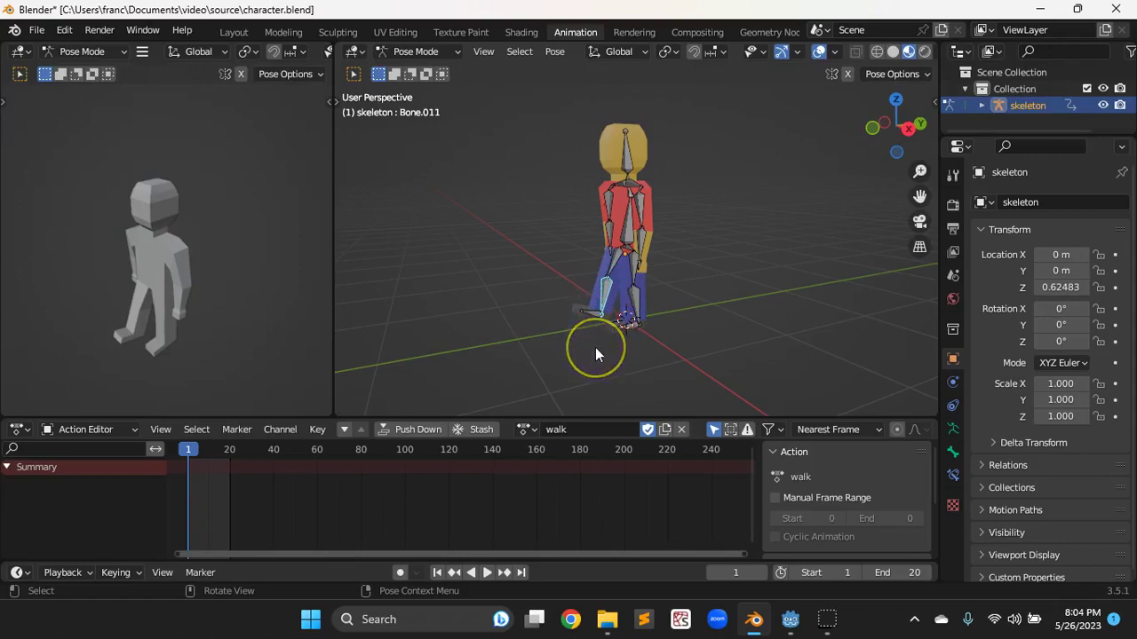
pyautogui.press('r')
pyautogui.press('x')
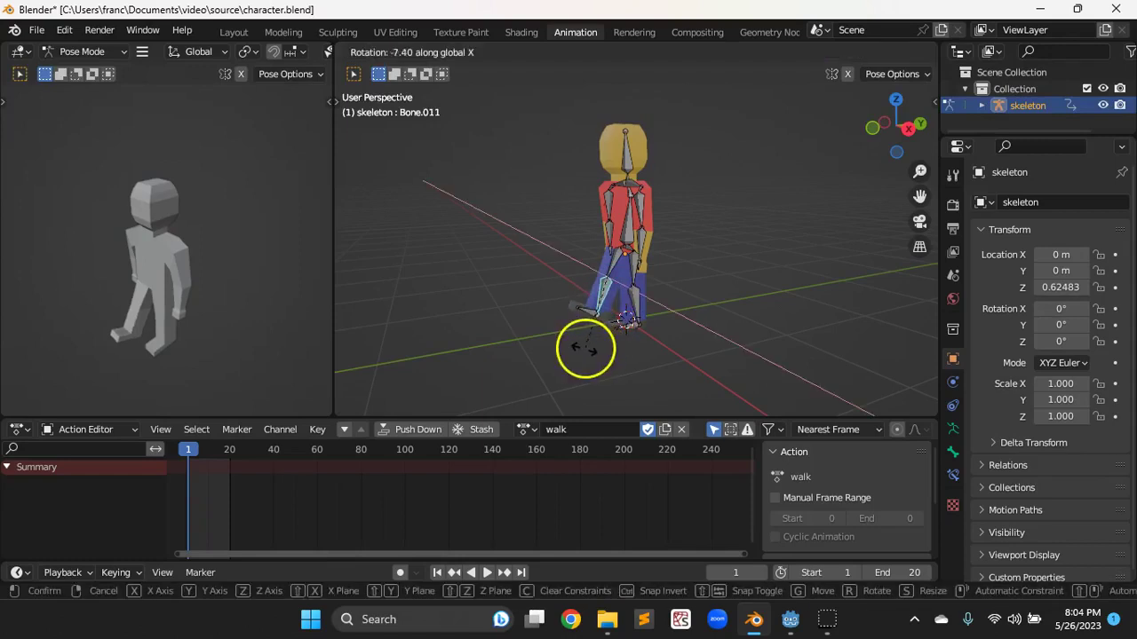
pyautogui.click(577, 338)
# - Swing the left thigh bone backward around the global X axis to open the stride
pyautogui.moveTo(684, 325); pyautogui.dragTo(620, 325, button='middle')
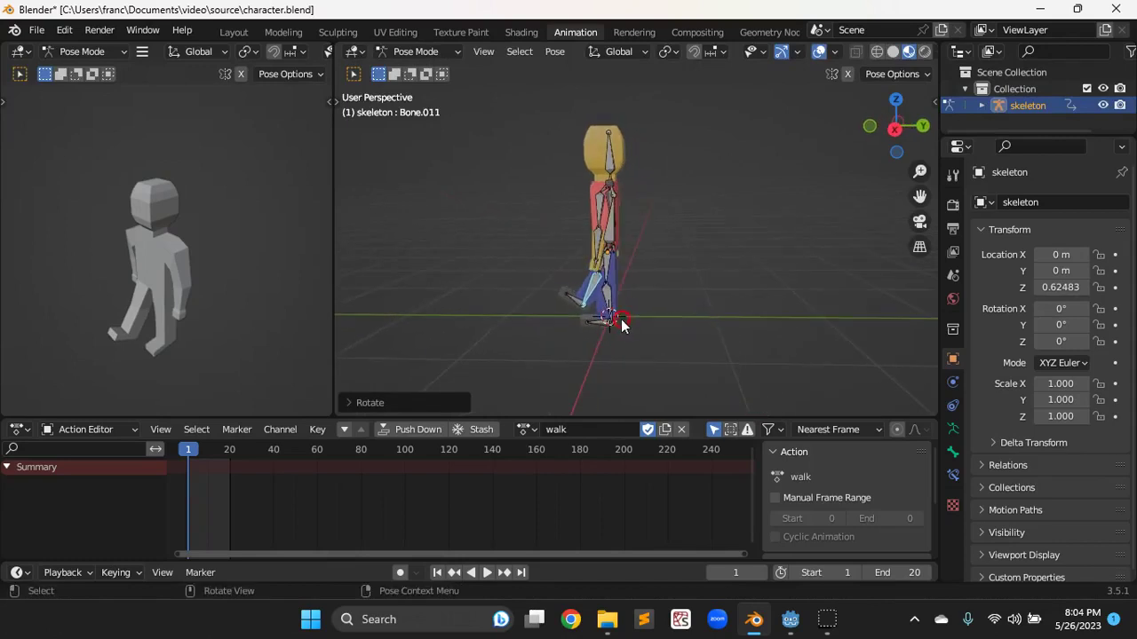
pyautogui.click(606, 272)
pyautogui.press('r')
pyautogui.press('Escape')
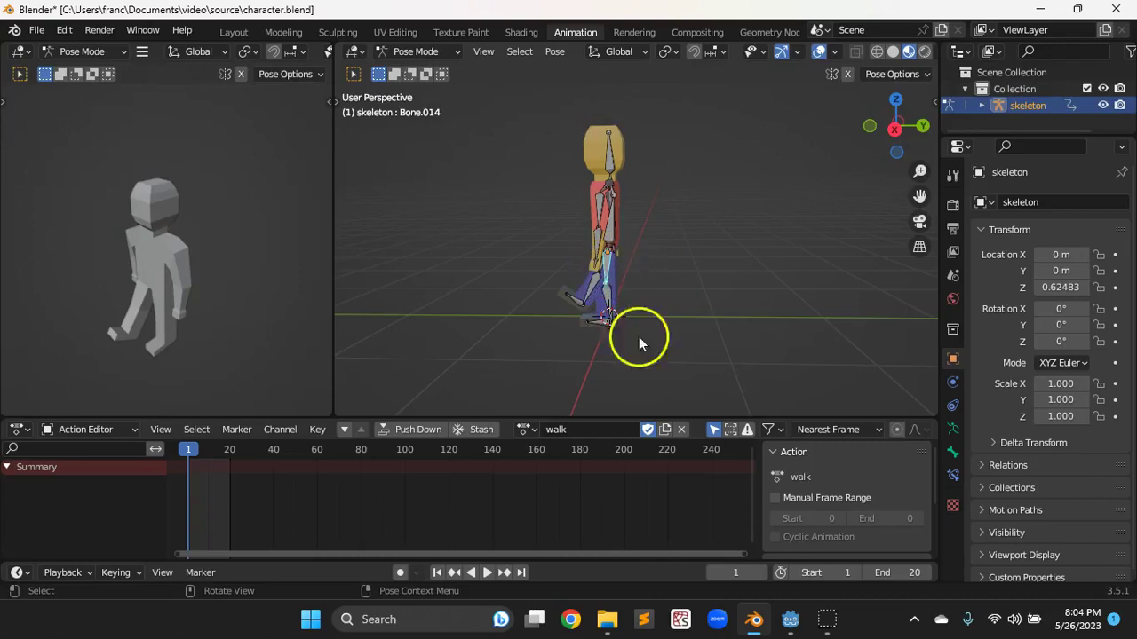
pyautogui.press('r')
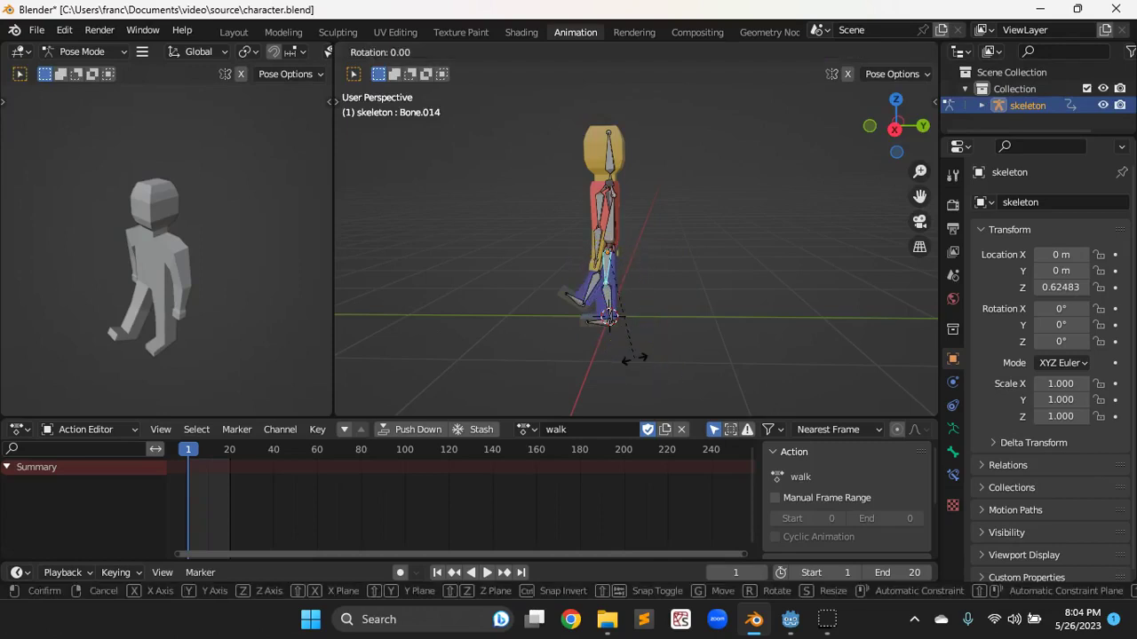
pyautogui.press('x')
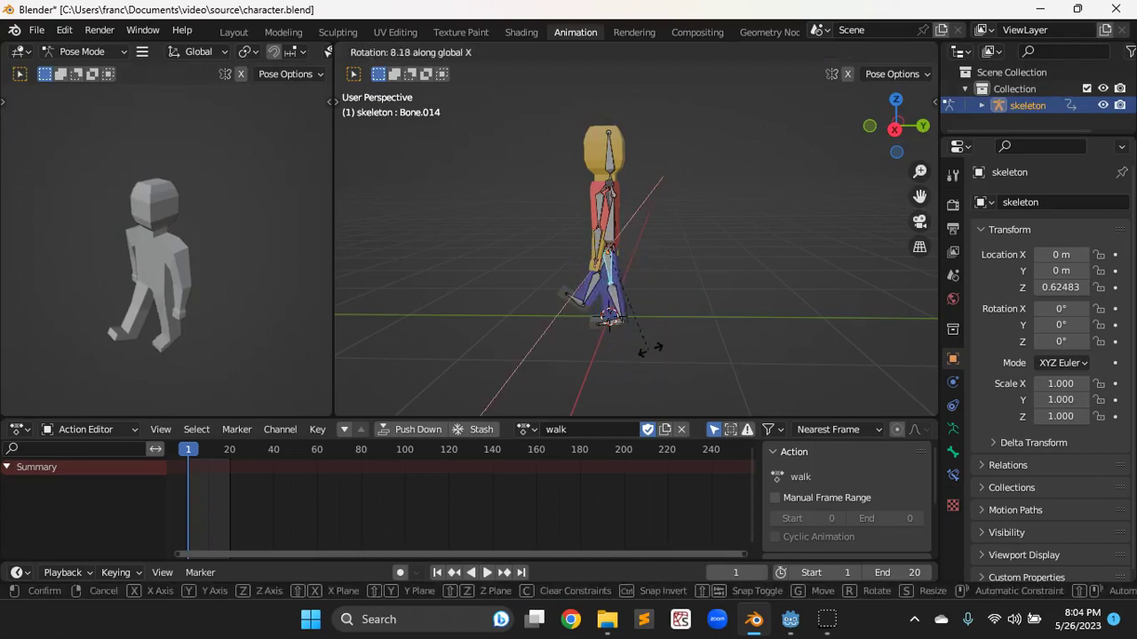
pyautogui.click(660, 342)
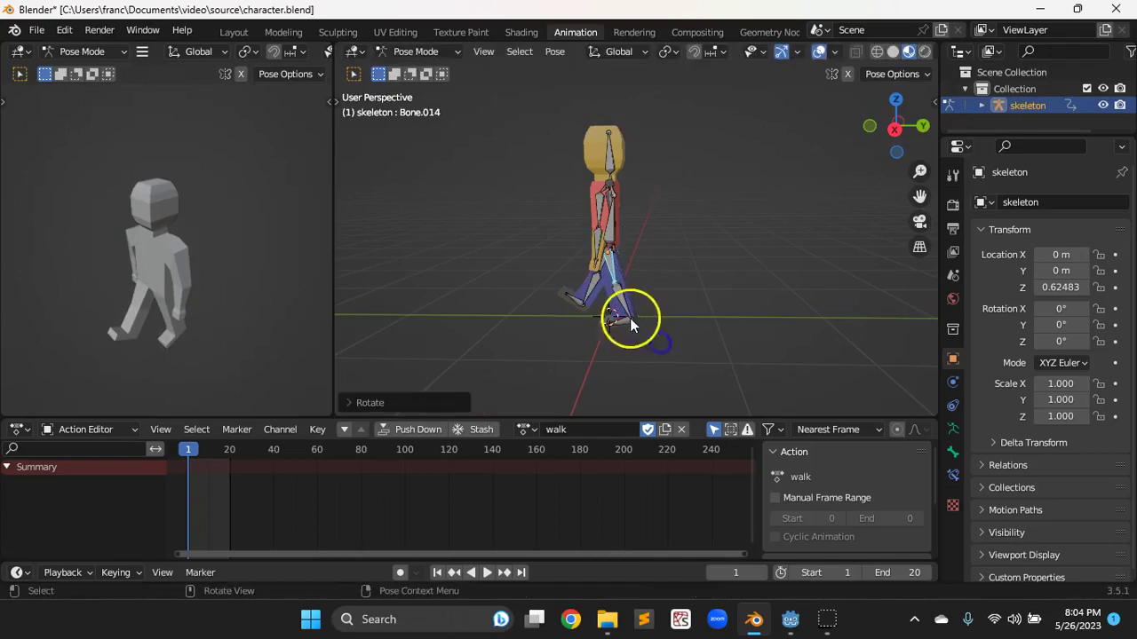
# - Rotate the left shin bone backward by about 8.4° around the global X axis
pyautogui.click(624, 299)
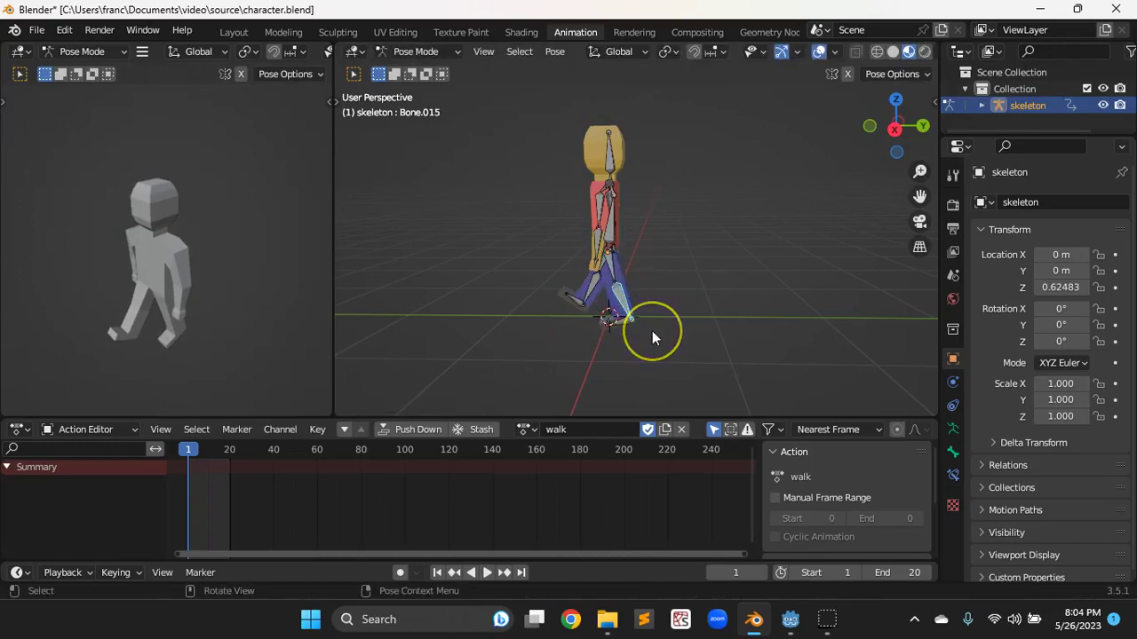
pyautogui.press('r')
pyautogui.press('x')
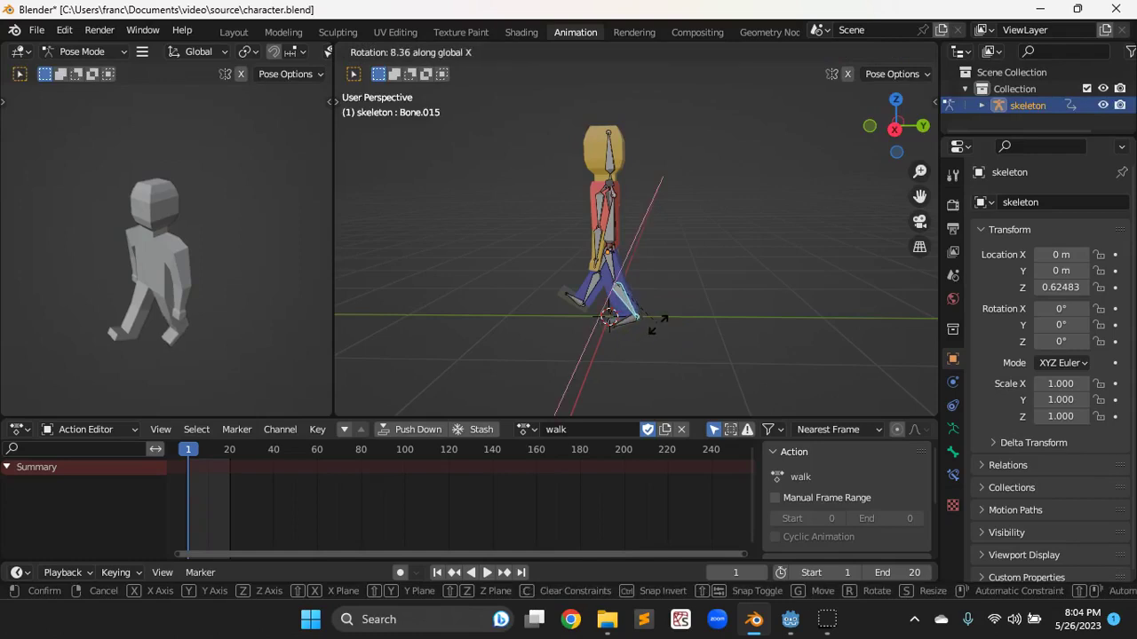
pyautogui.click(658, 325)
# - Rotate the left foot bone around the global X axis so its toes point further down
pyautogui.click(626, 322)
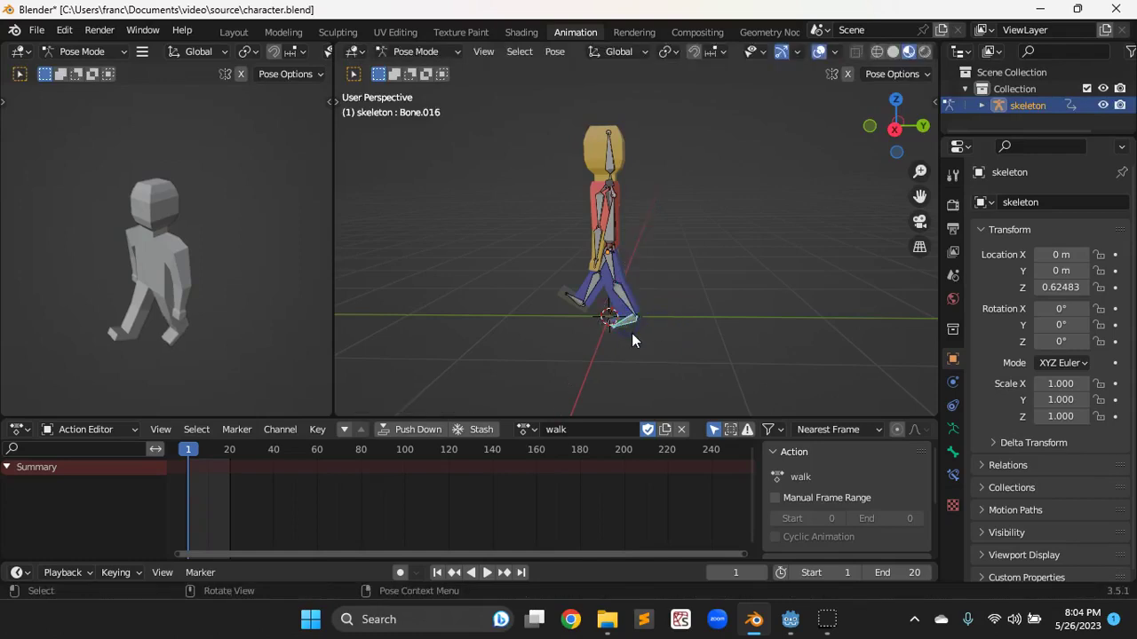
pyautogui.press('r')
pyautogui.press('x')
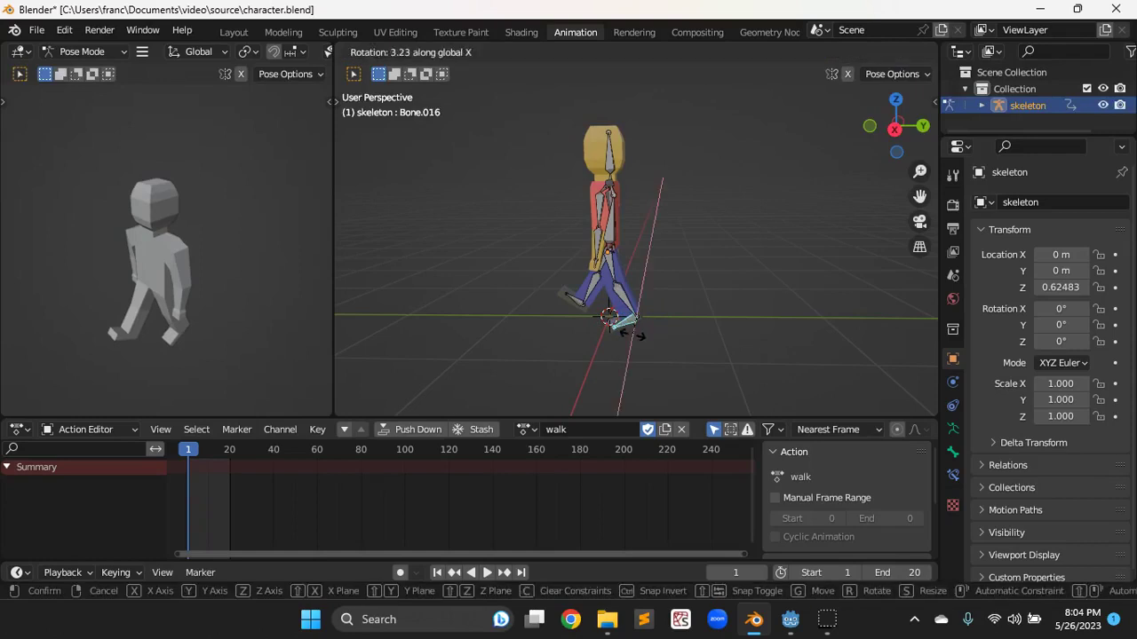
pyautogui.click(586, 347)
# - Swing the left upper arm bone forward by about 22° around the global X axis
pyautogui.moveTo(586, 347); pyautogui.dragTo(620, 349, button='middle')
pyautogui.click(644, 298)
pyautogui.moveTo(644, 298)
pyautogui.mouseDown()
pyautogui.moveTo(668, 305)
pyautogui.moveTo(636, 309)
pyautogui.mouseUp()
pyautogui.click(643, 212)
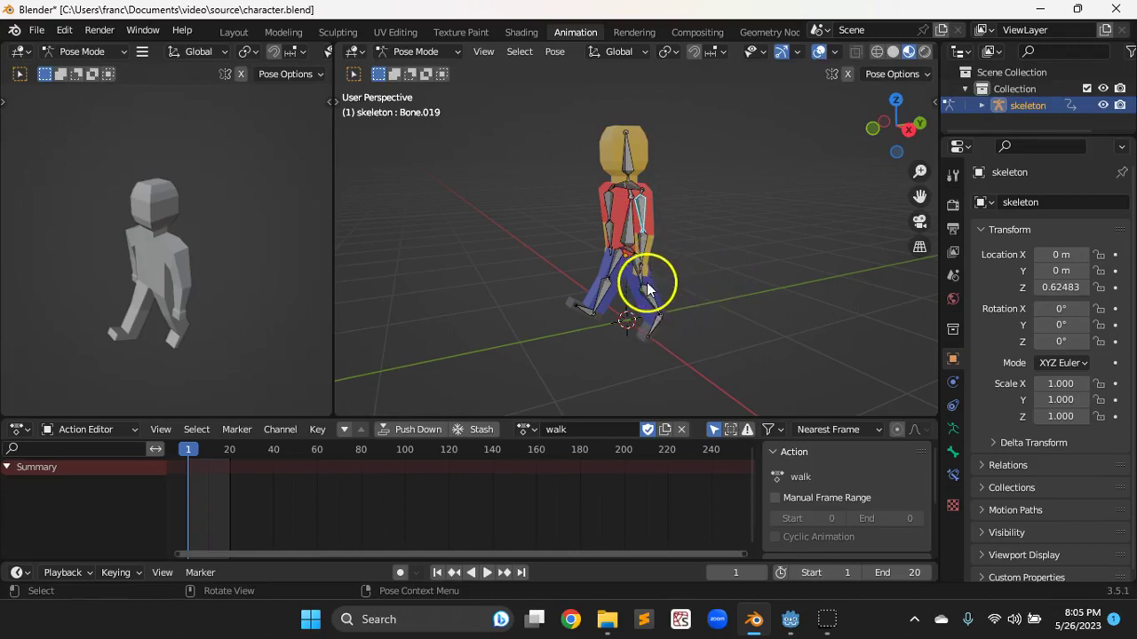
pyautogui.moveTo(688, 299); pyautogui.dragTo(624, 303, button='middle')
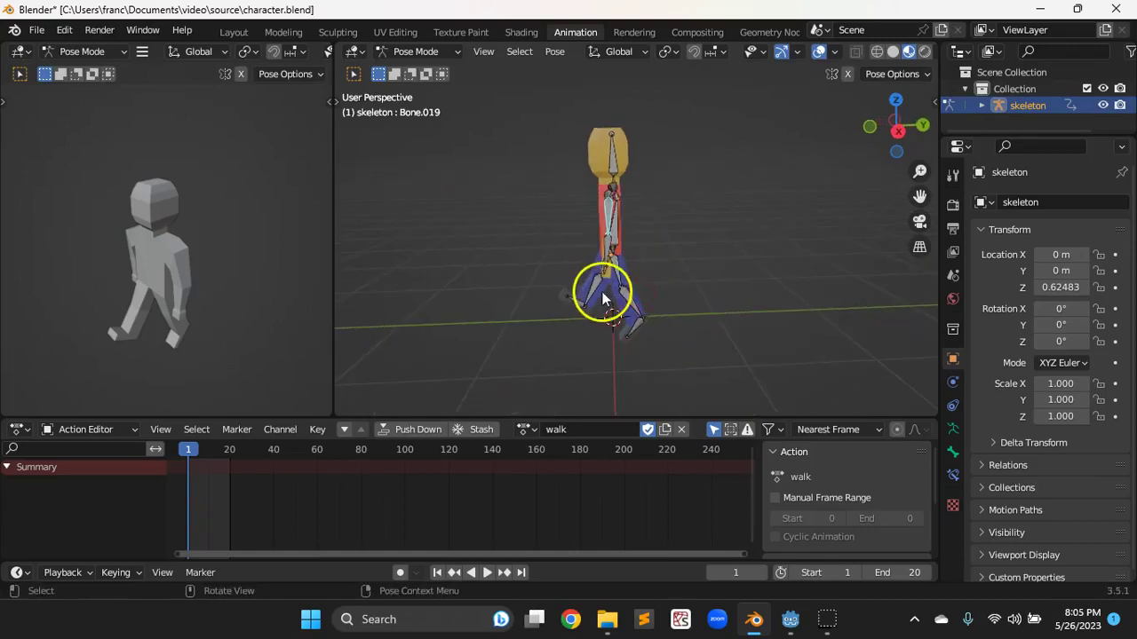
pyautogui.press('r')
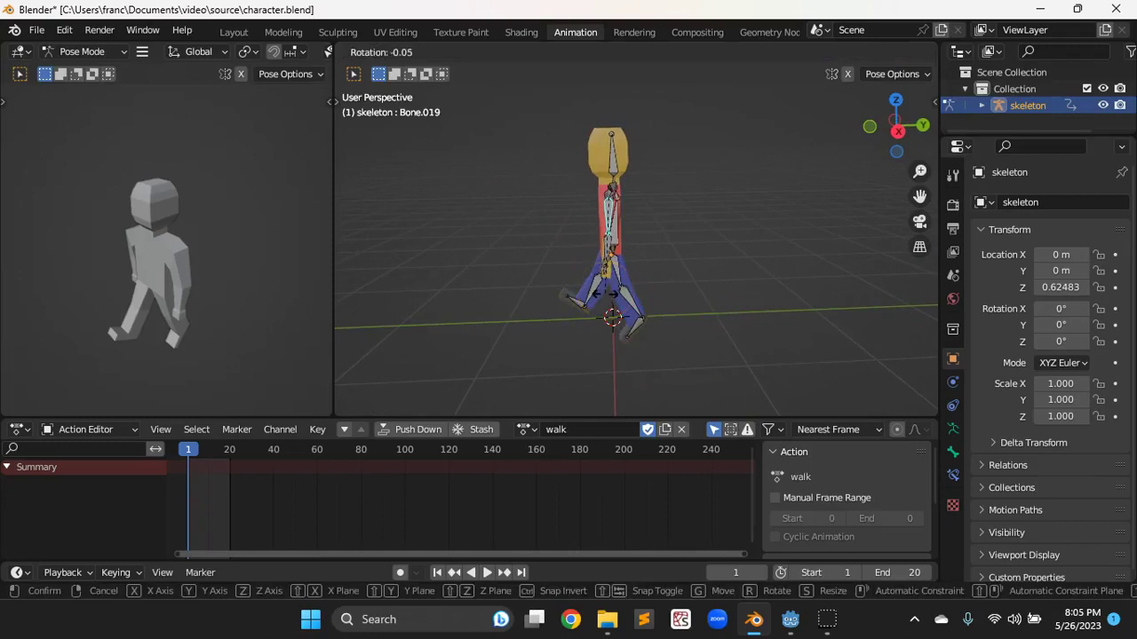
pyautogui.press('x')
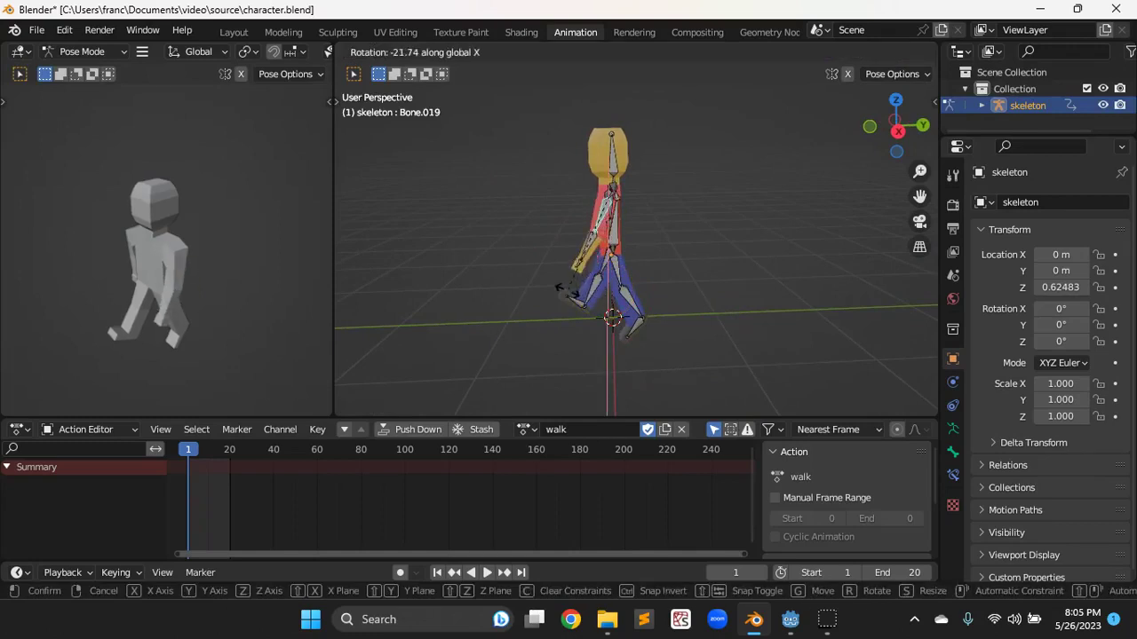
pyautogui.click(559, 286)
# - Rotate the left forearm bone forward around the global X axis to bend the elbow
pyautogui.click(583, 256)
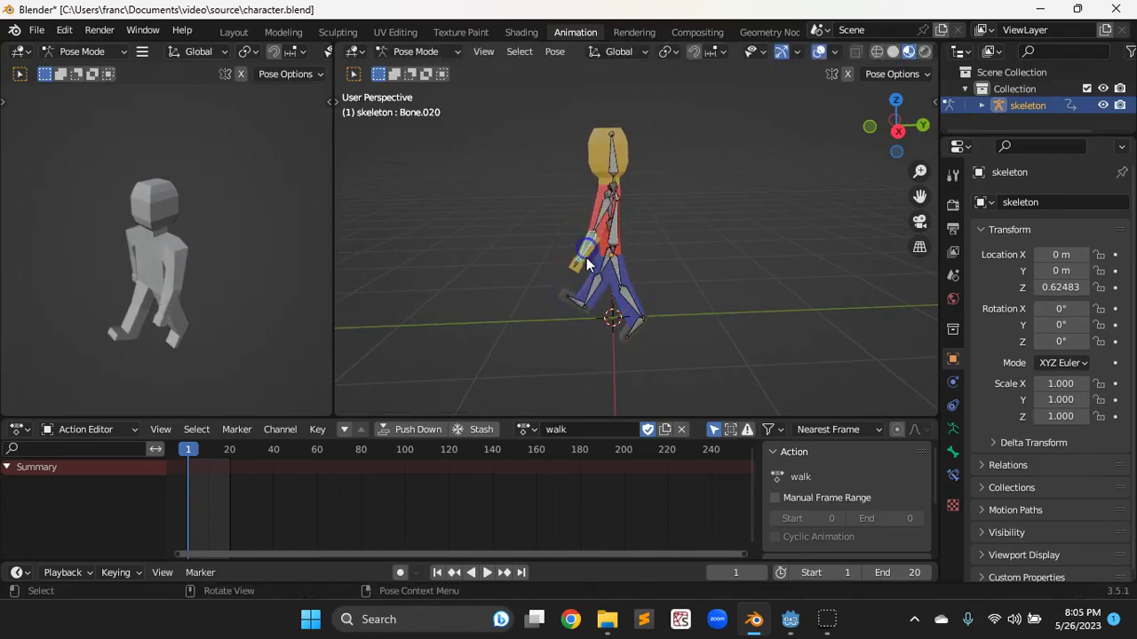
pyautogui.press('r')
pyautogui.press('x')
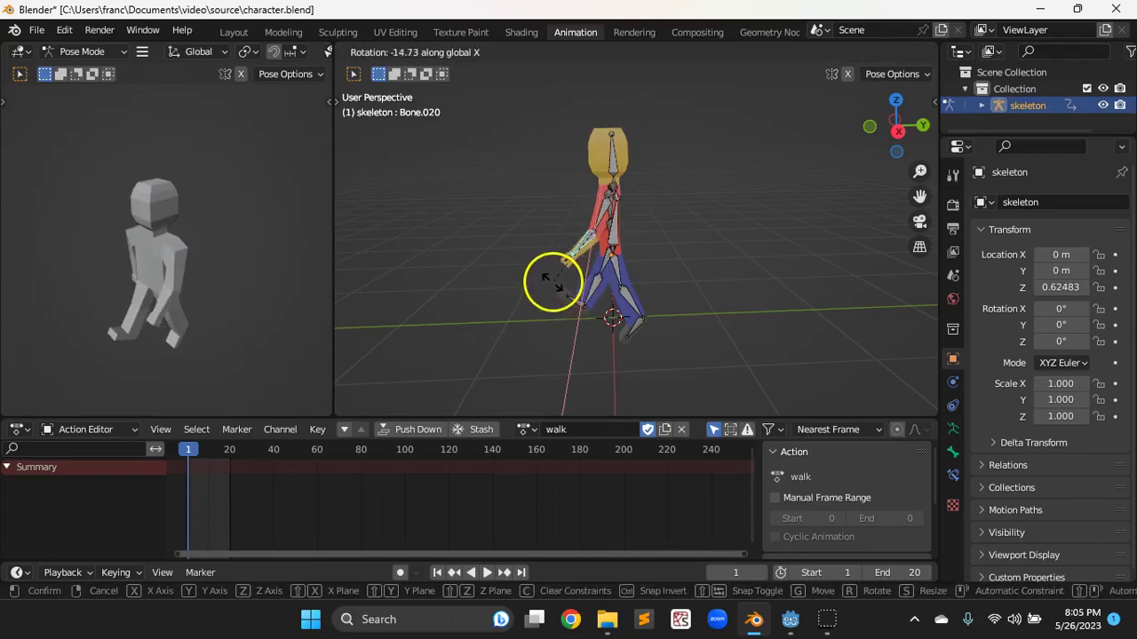
pyautogui.click(554, 294)
# - Swing the right upper arm bone backward, opposite to the left arm
pyautogui.moveTo(554, 300); pyautogui.dragTo(817, 297, button='middle')
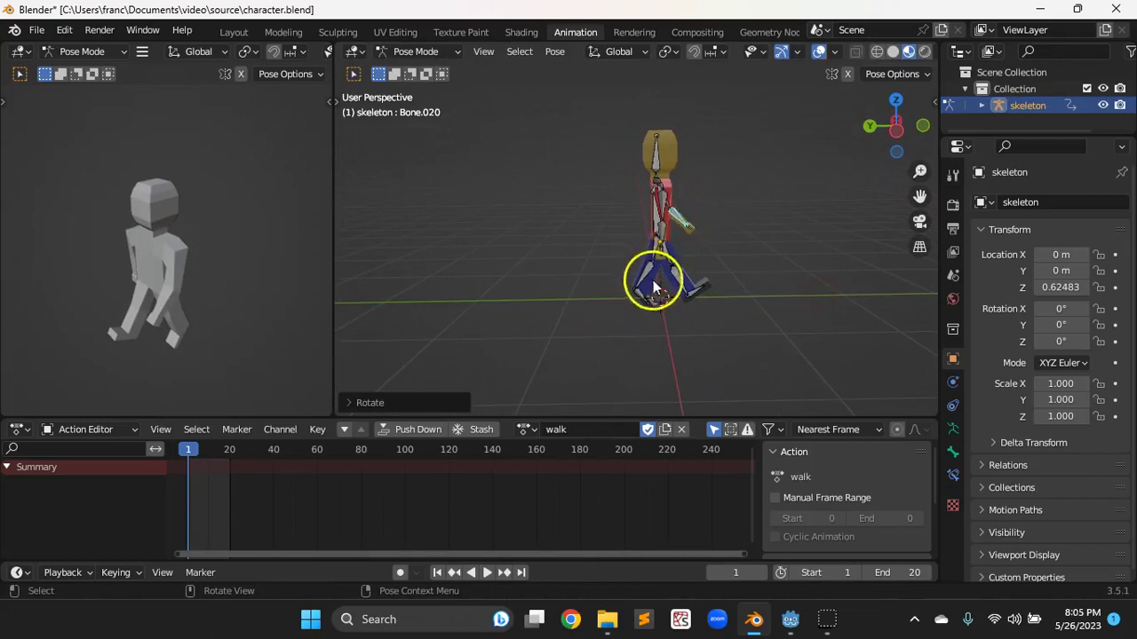
pyautogui.moveTo(837, 363); pyautogui.dragTo(787, 354, button='middle')
pyautogui.click(660, 200)
pyautogui.click(650, 302)
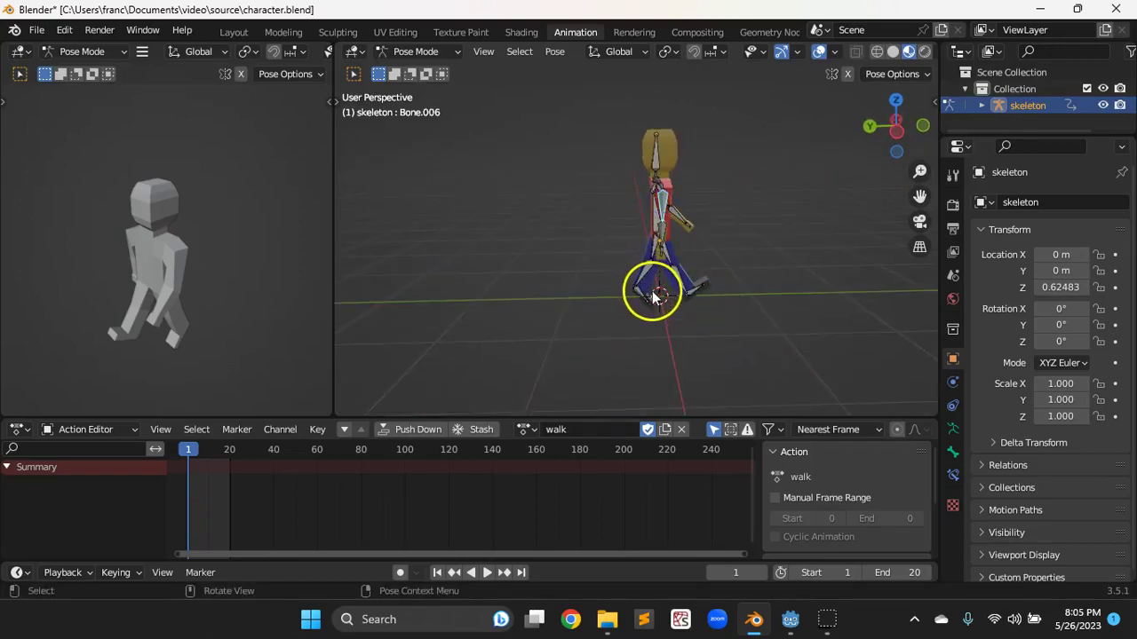
pyautogui.press('r')
pyautogui.click(641, 293)
pyautogui.click(658, 233)
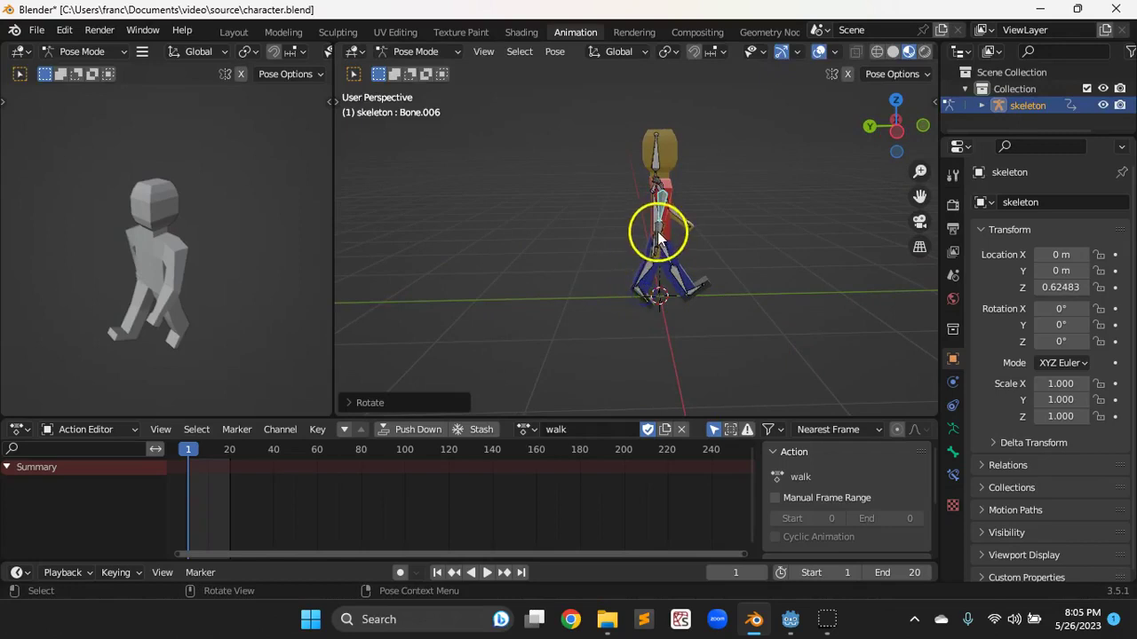
pyautogui.click(666, 284)
pyautogui.click(665, 218)
pyautogui.click(669, 275)
pyautogui.press('r')
pyautogui.click(655, 296)
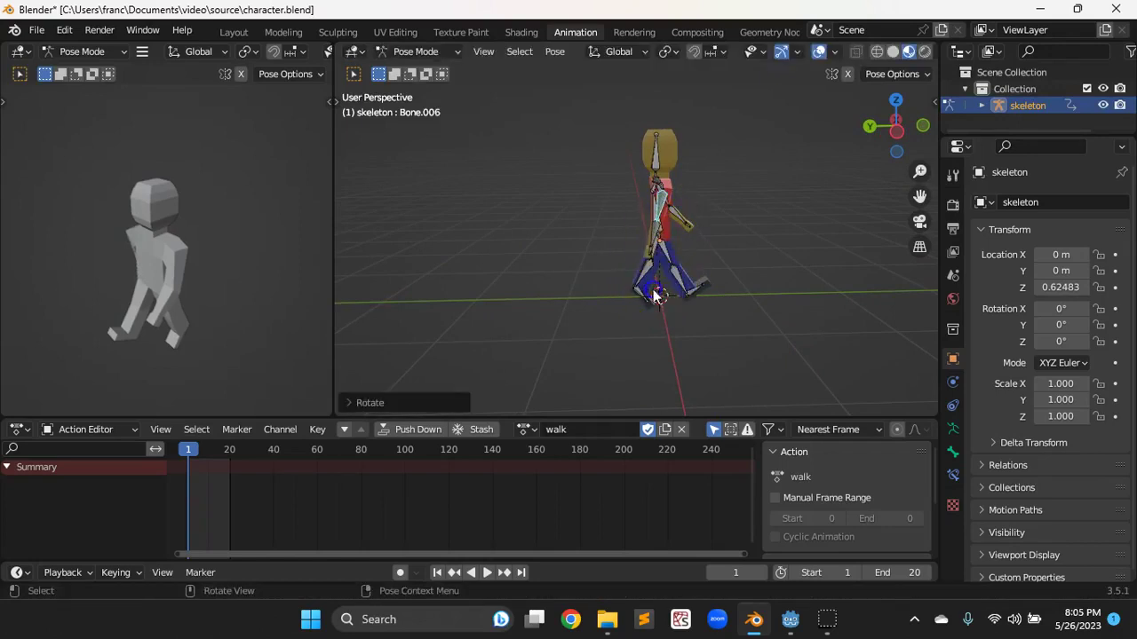
# - Insert a Location, Rotation & Scale keyframe for all bones at frame 1 of the walk action
pyautogui.moveTo(767, 347); pyautogui.dragTo(494, 335, button='middle')
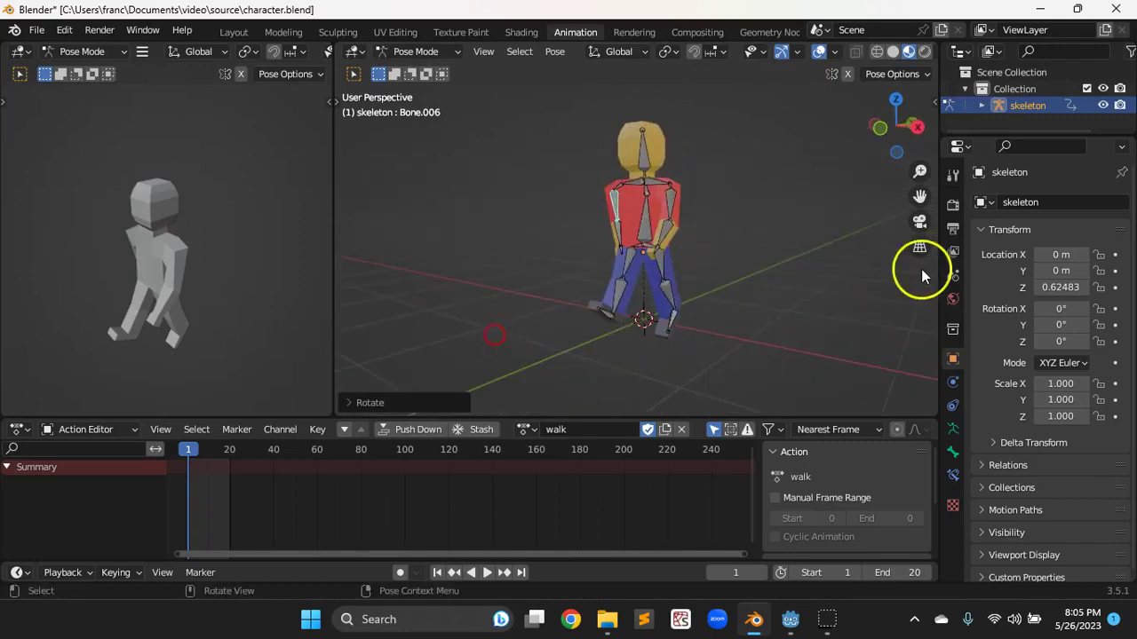
pyautogui.moveTo(796, 280); pyautogui.dragTo(719, 307, button='middle')
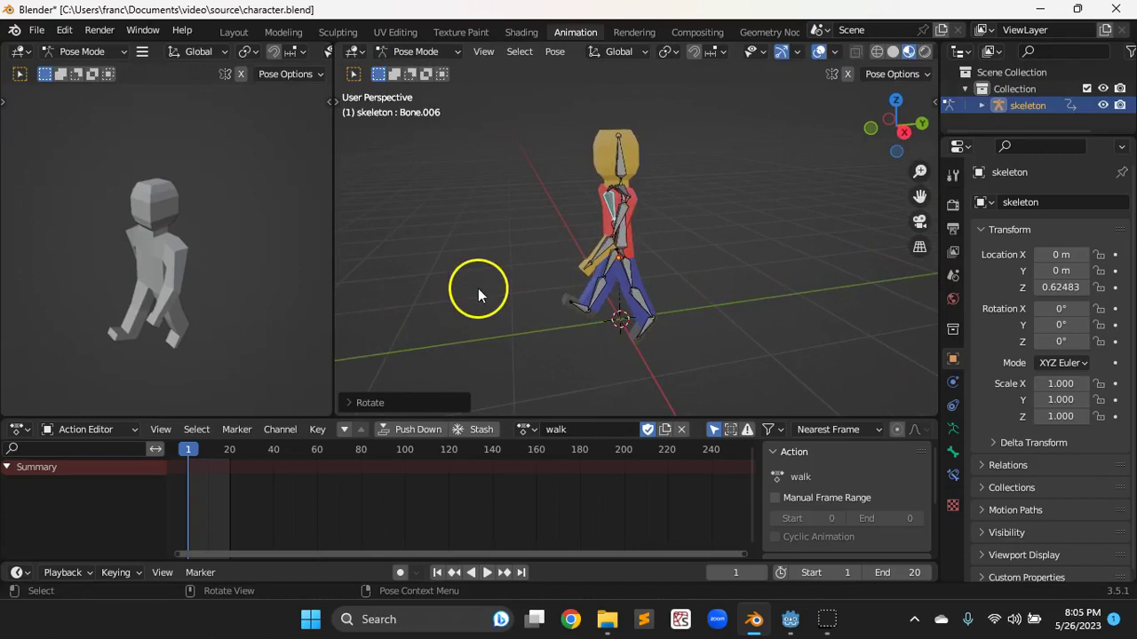
pyautogui.press('a')
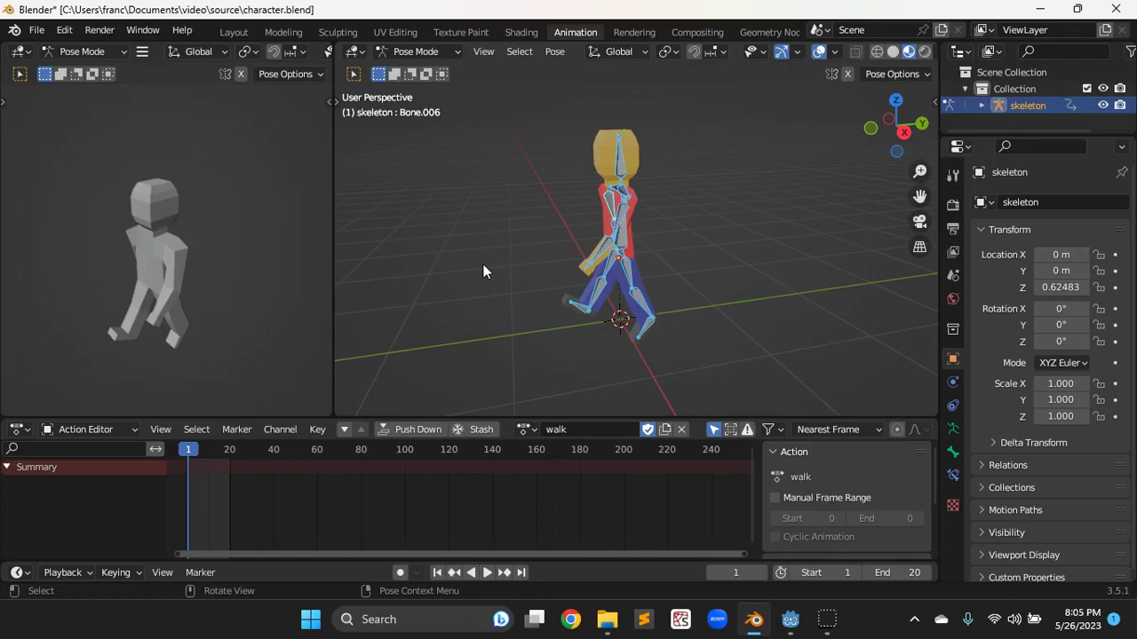
pyautogui.press('i')
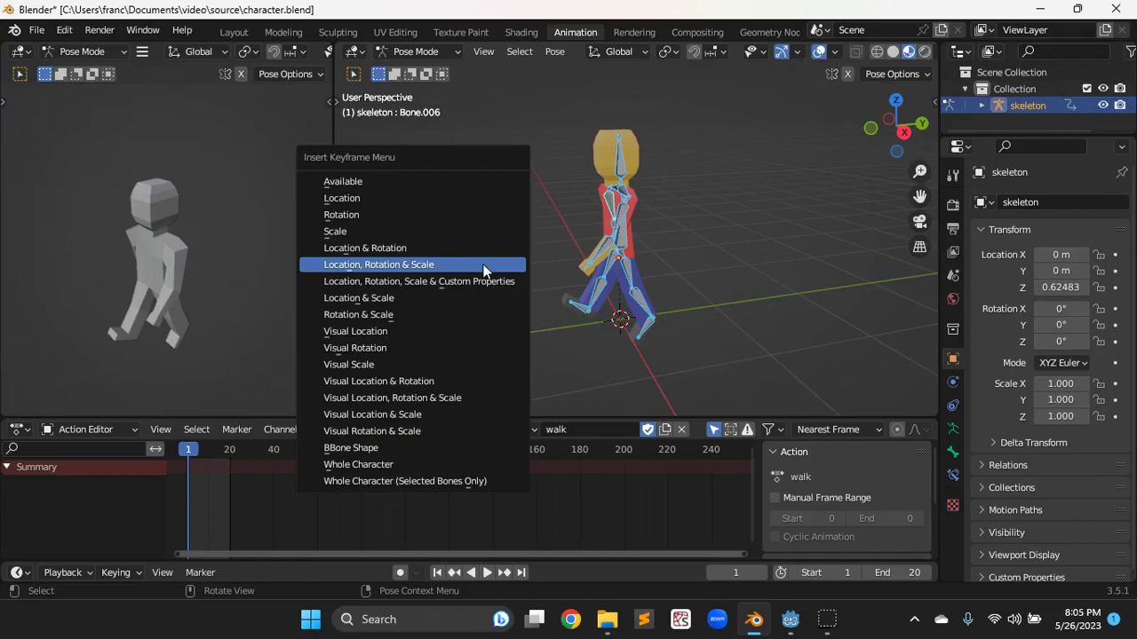
pyautogui.click(394, 265)
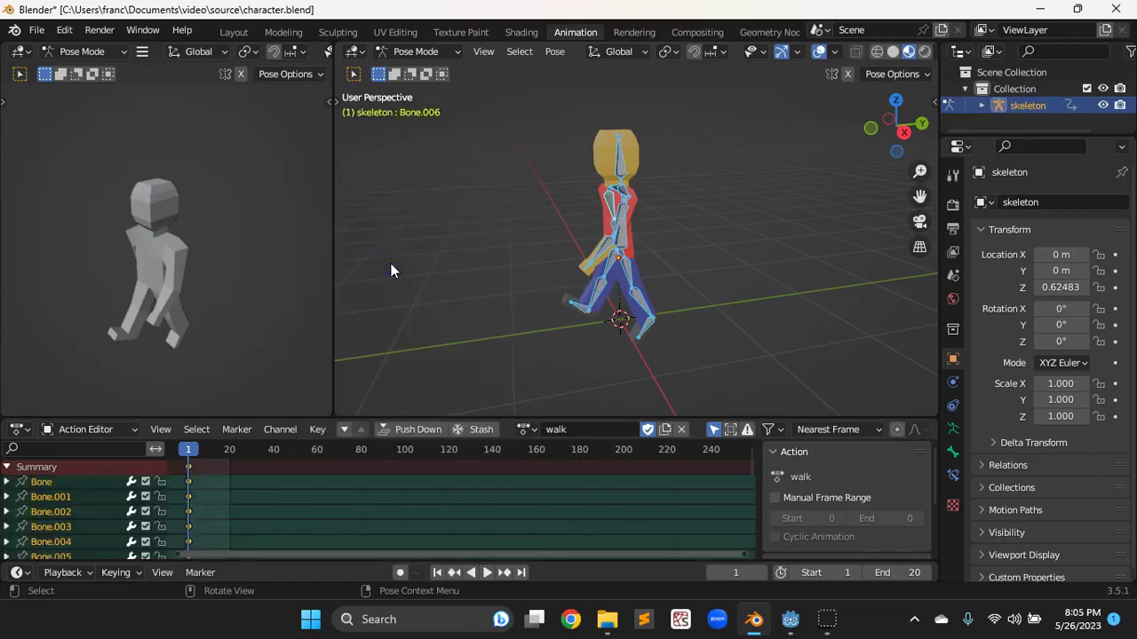
# - Key the same pose on all bones at frame 21 with Location, Rotation & Scale
pyautogui.press('space')
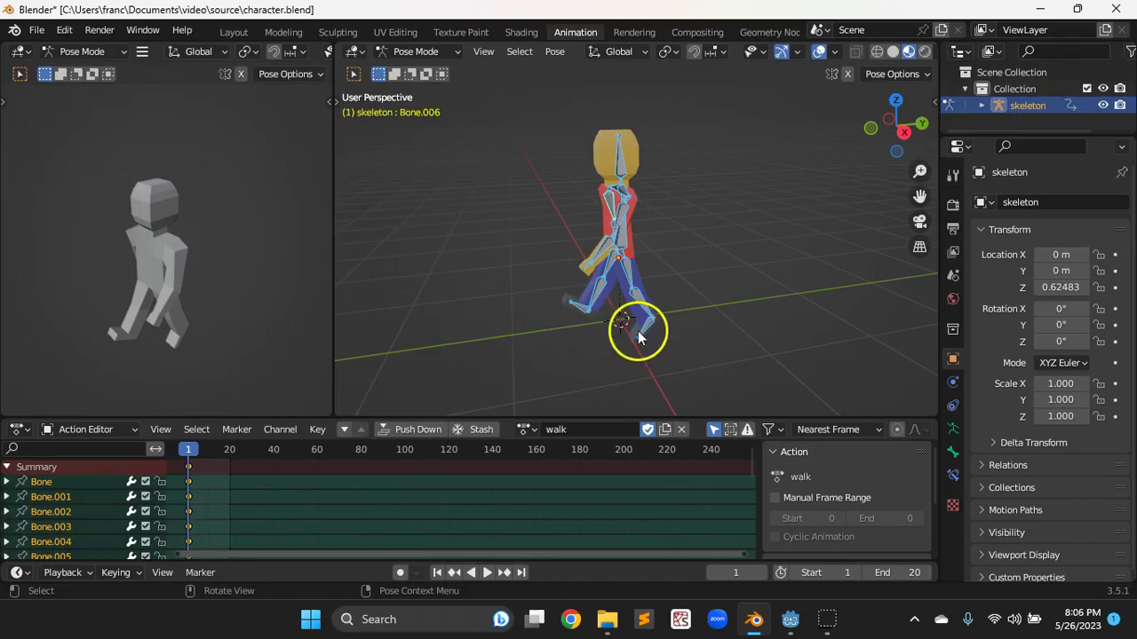
pyautogui.moveTo(204, 453); pyautogui.dragTo(233, 446)
pyautogui.press('space')
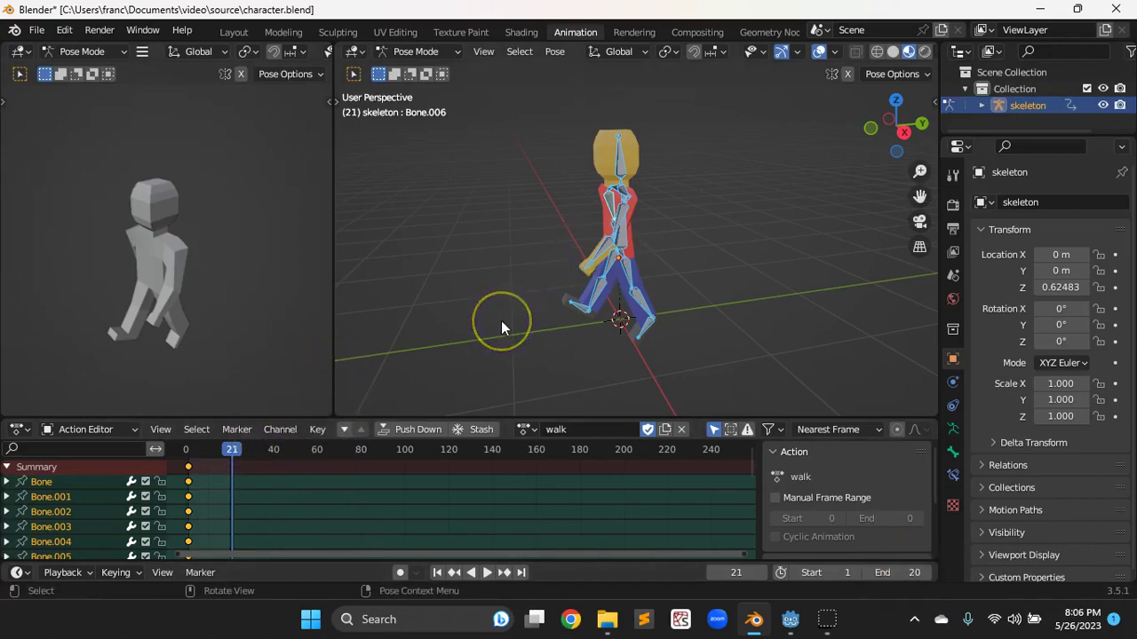
pyautogui.press('i')
pyautogui.click(451, 323)
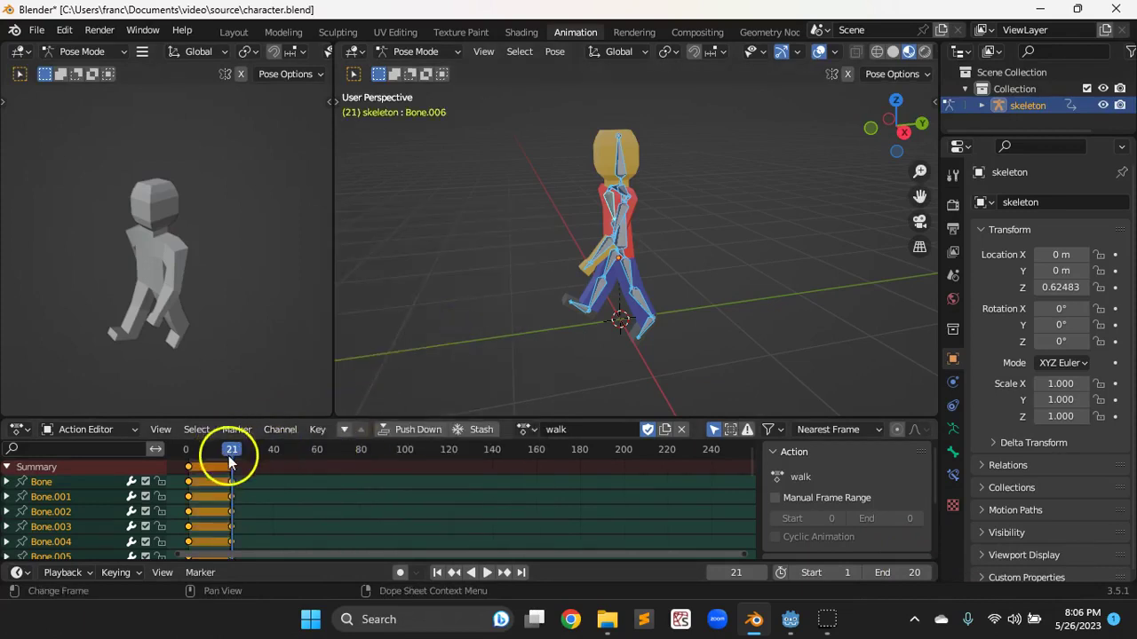
# - Move to frame 10 of the walk action and select the left thigh bone
pyautogui.moveTo(236, 443); pyautogui.dragTo(208, 453)
pyautogui.moveTo(722, 315); pyautogui.dragTo(698, 319, button='middle')
pyautogui.click(623, 276)
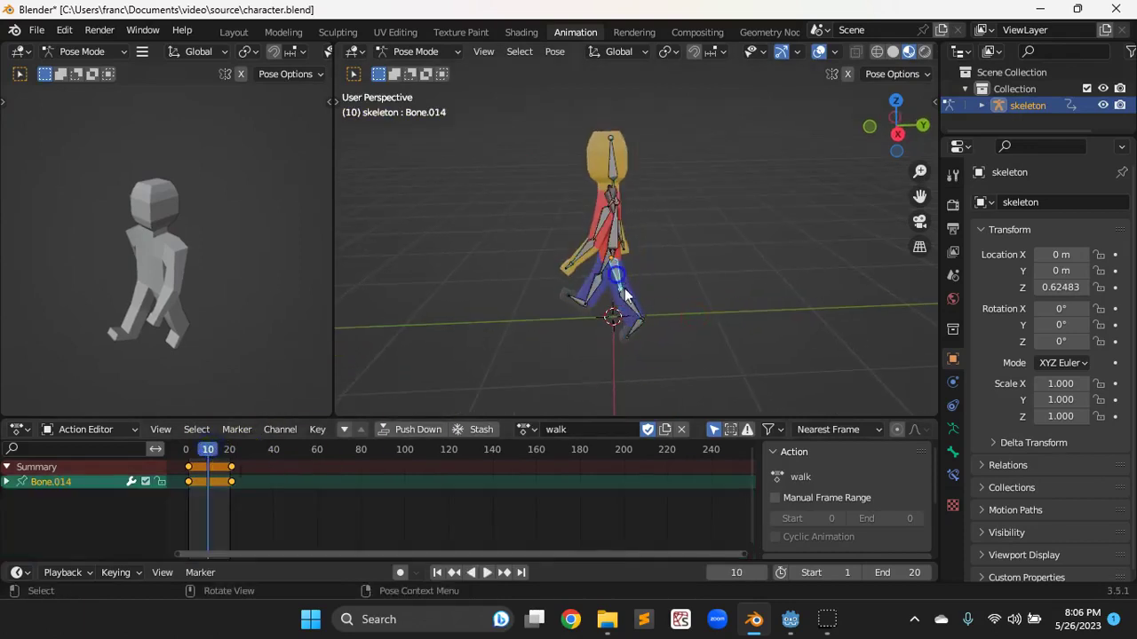
pyautogui.click(638, 325)
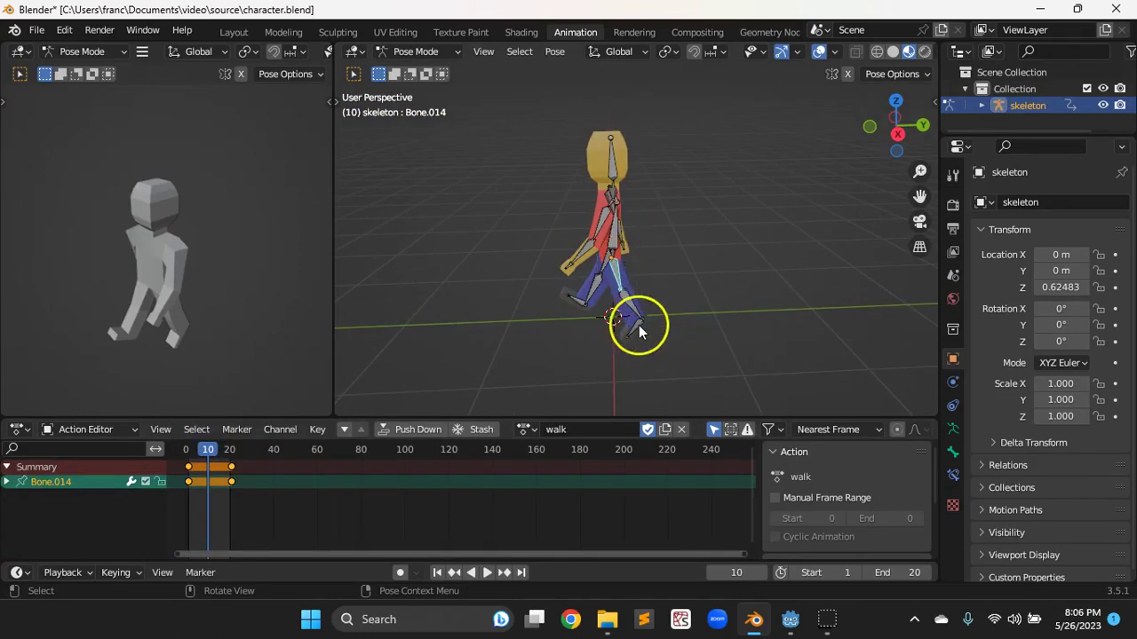
pyautogui.press('r')
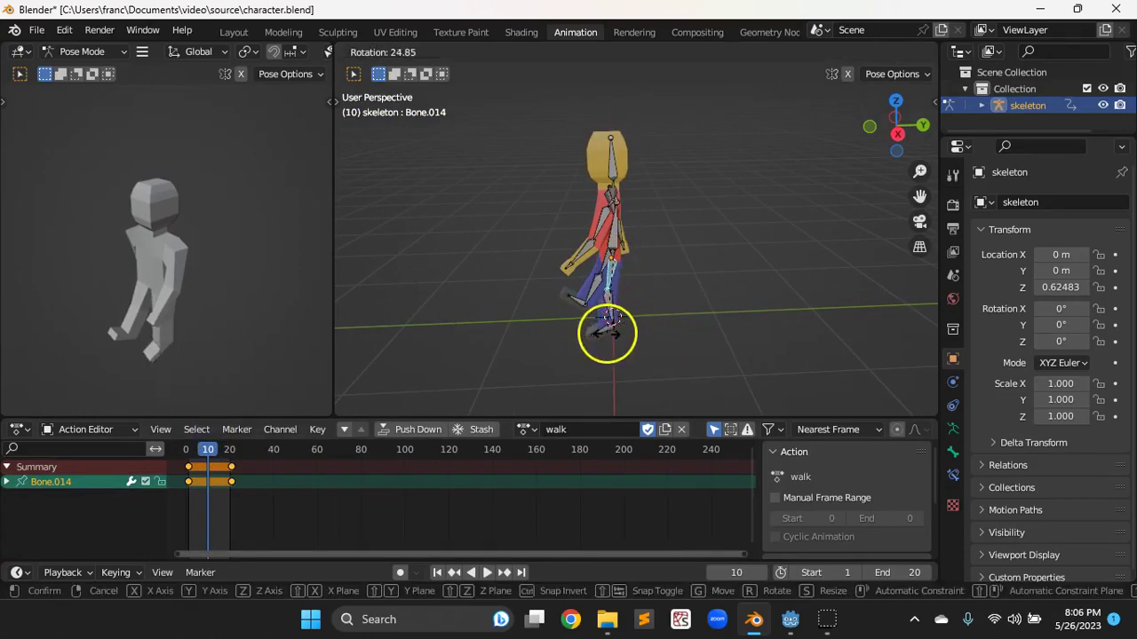
pyautogui.click(619, 340)
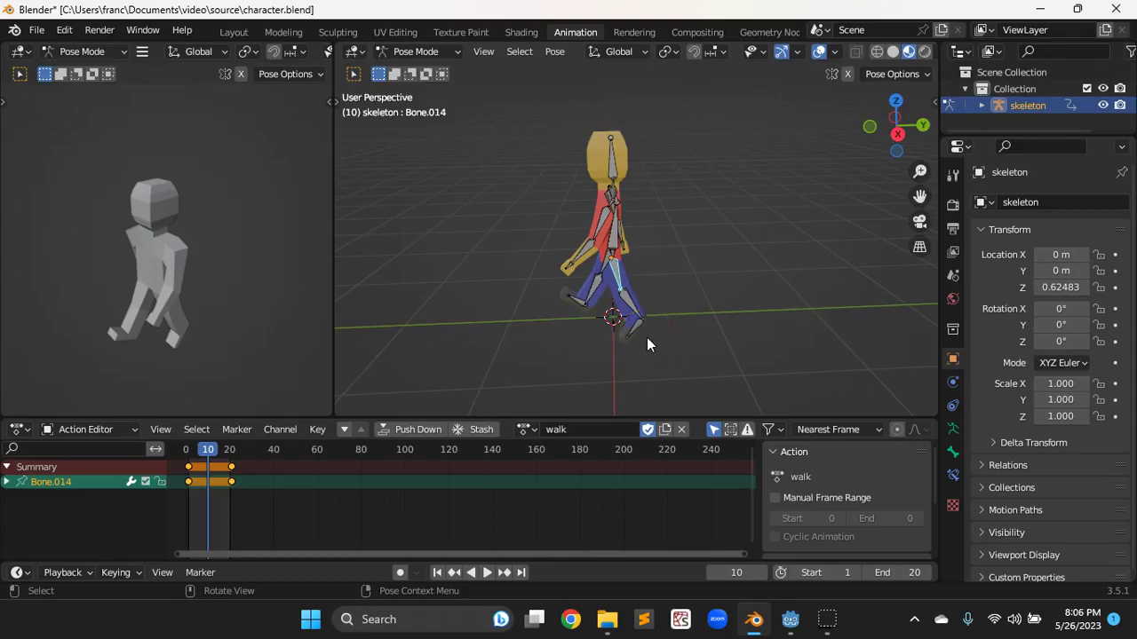
# - Swing the left thigh bone forward by about 40° around the global X axis
pyautogui.press('r')
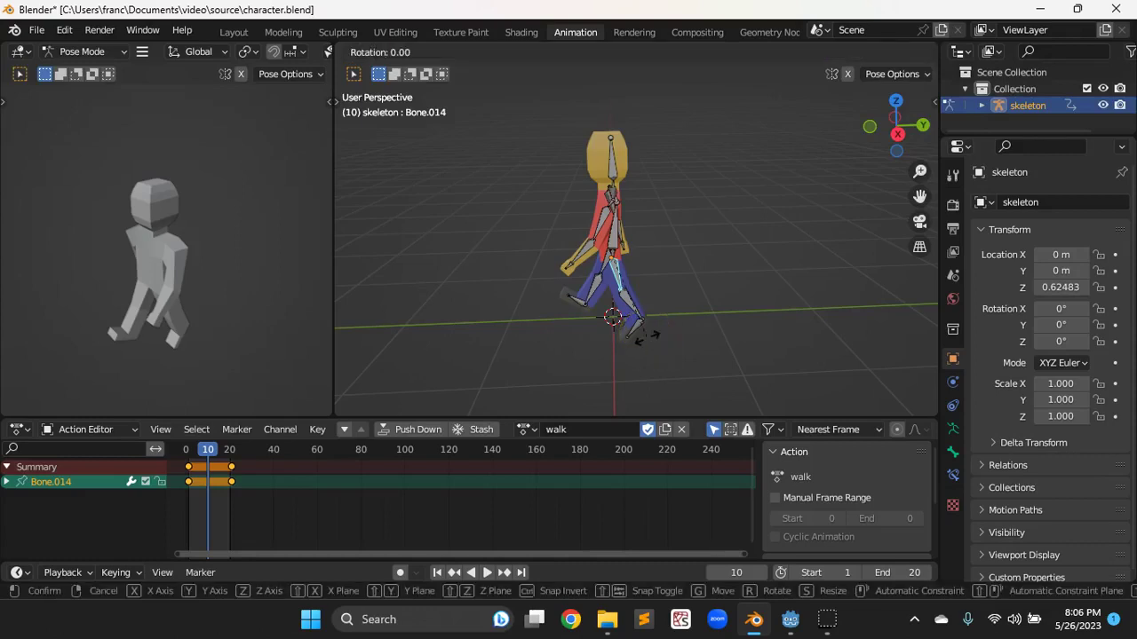
pyautogui.press('x')
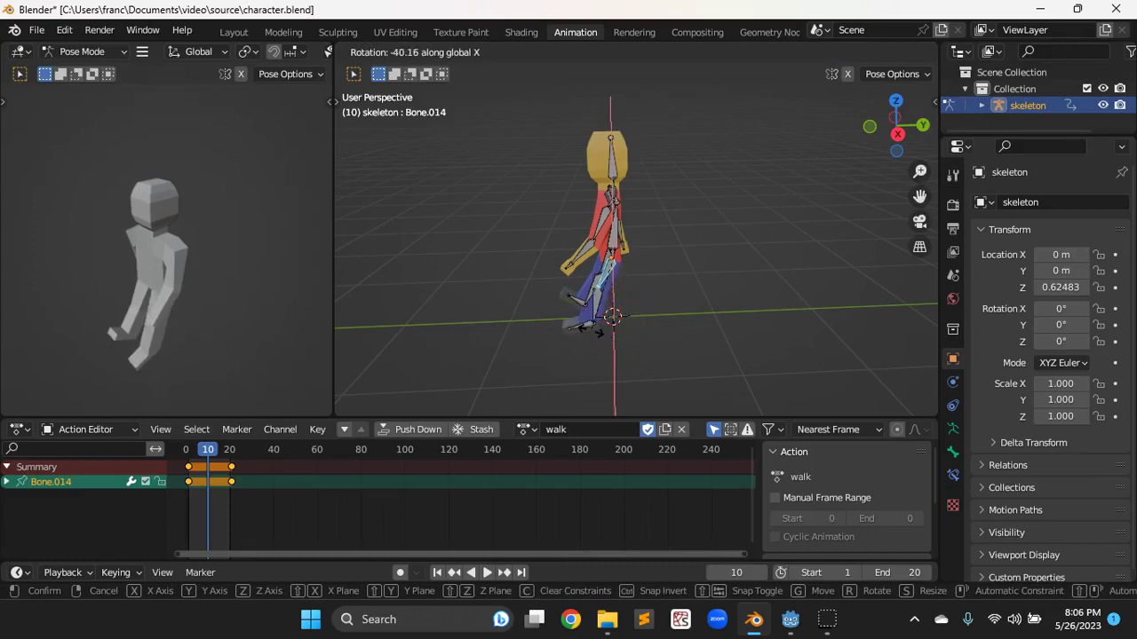
pyautogui.click(588, 328)
# - Rotate the left shin bone forward by about 15° around the global X axis
pyautogui.moveTo(663, 344); pyautogui.dragTo(644, 302, button='middle')
pyautogui.click(598, 330)
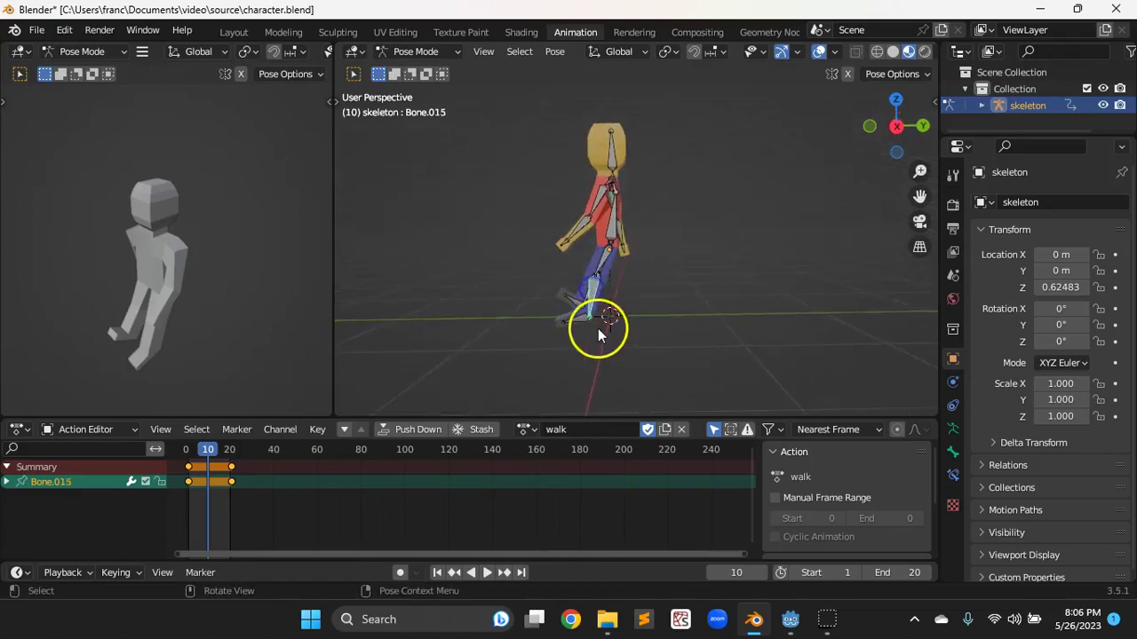
pyautogui.press('r')
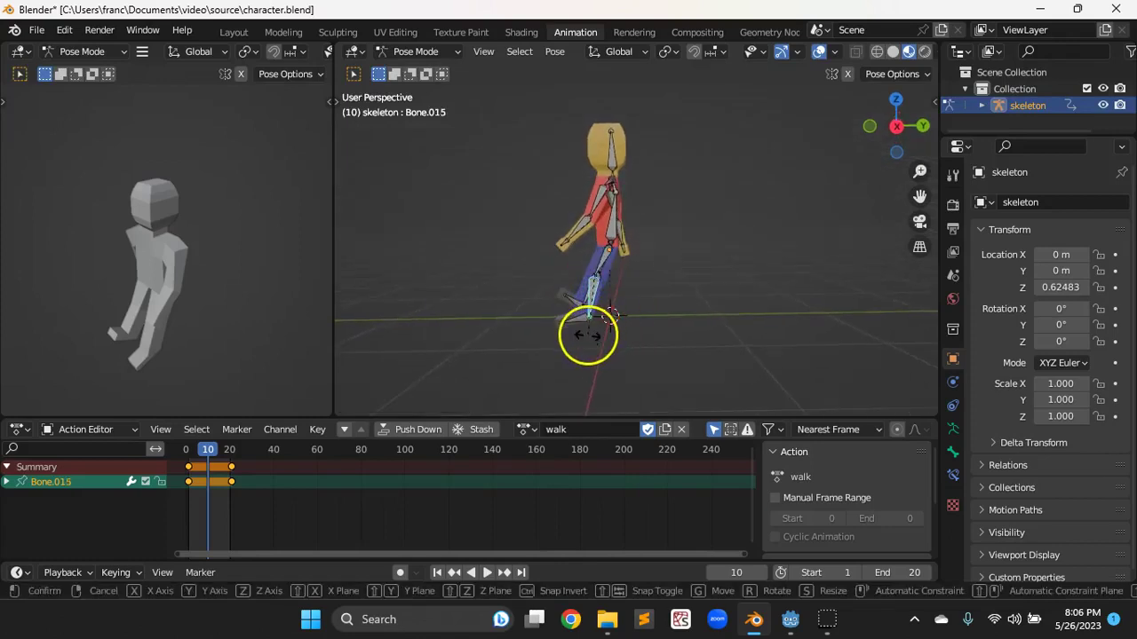
pyautogui.press('x')
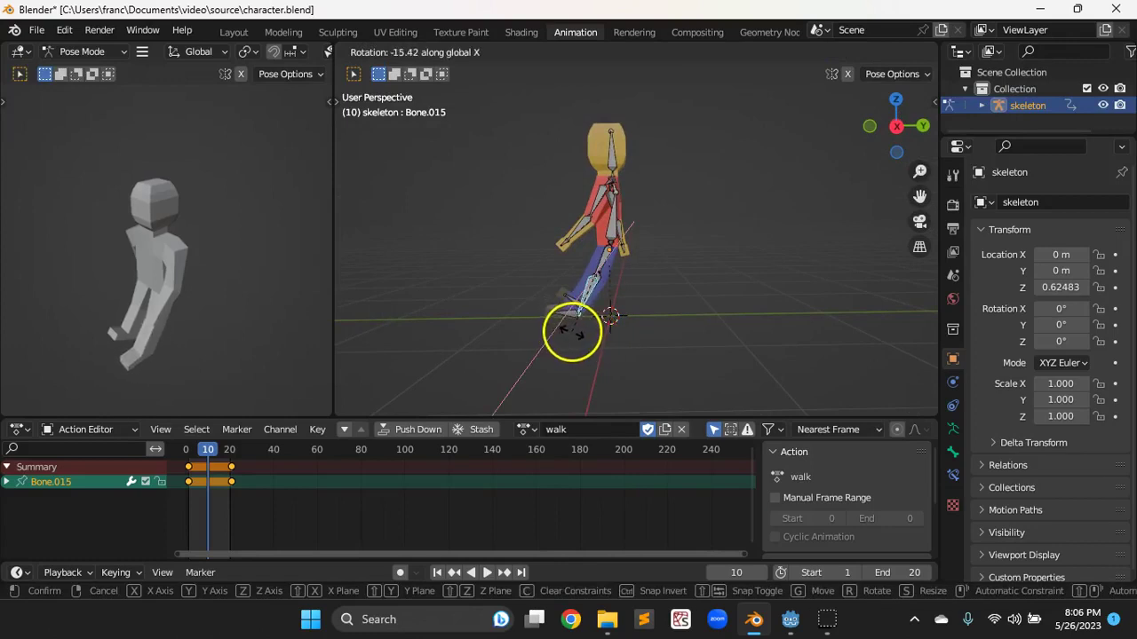
pyautogui.click(573, 330)
# - Swing the right thigh bone backward around the global X axis to mirror the stride at frame 10
pyautogui.moveTo(591, 327); pyautogui.dragTo(689, 254, button='middle')
pyautogui.click(675, 322)
pyautogui.moveTo(675, 326); pyautogui.dragTo(797, 325, button='middle')
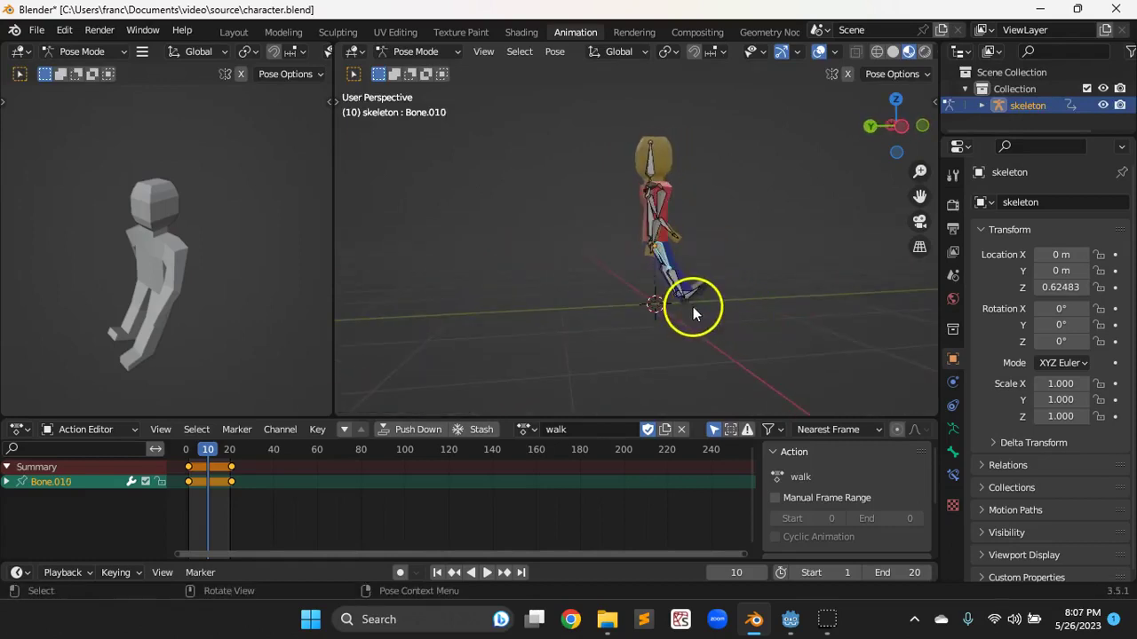
pyautogui.press('r')
pyautogui.press('x')
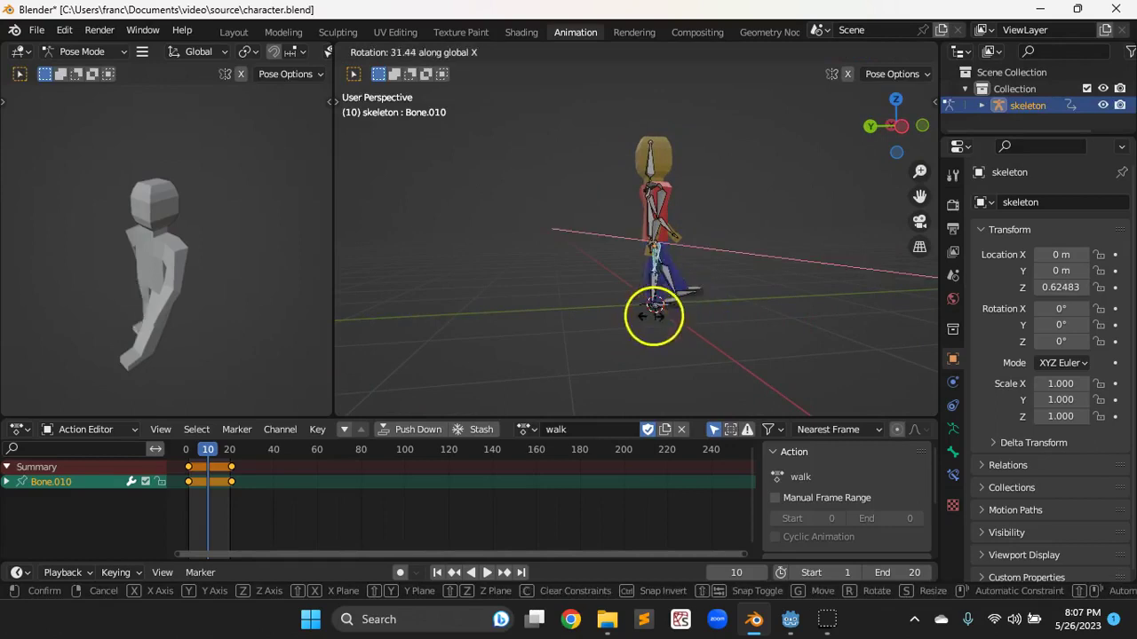
pyautogui.click(638, 311)
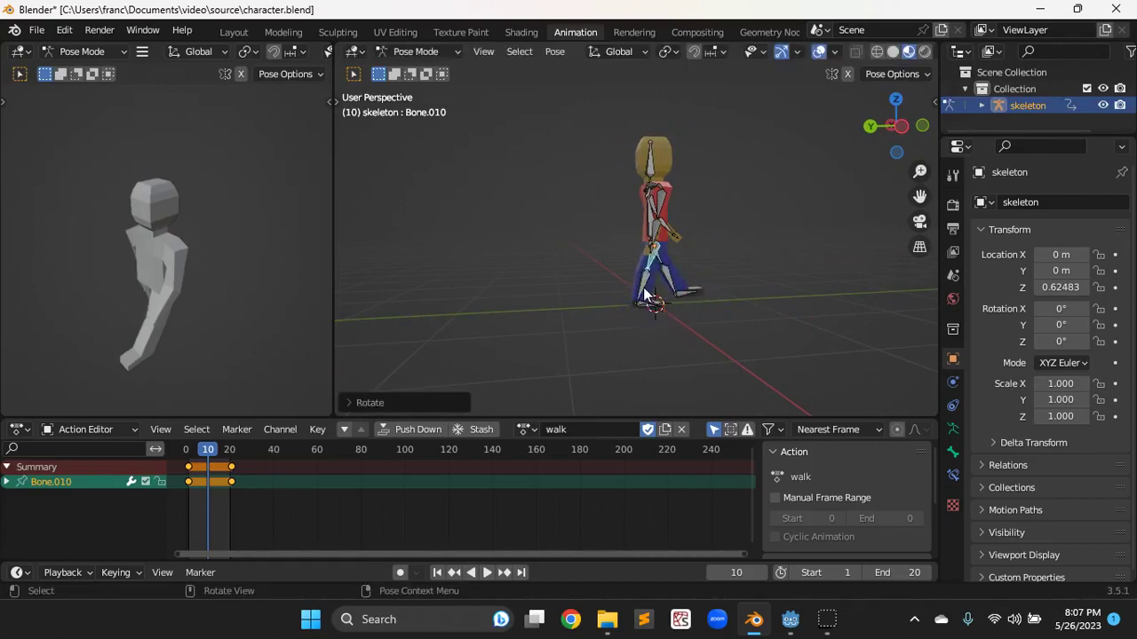
# - Rotate the right shin bone backward around the global X axis to bend the trailing knee
pyautogui.click(646, 294)
pyautogui.press('r')
pyautogui.press('x')
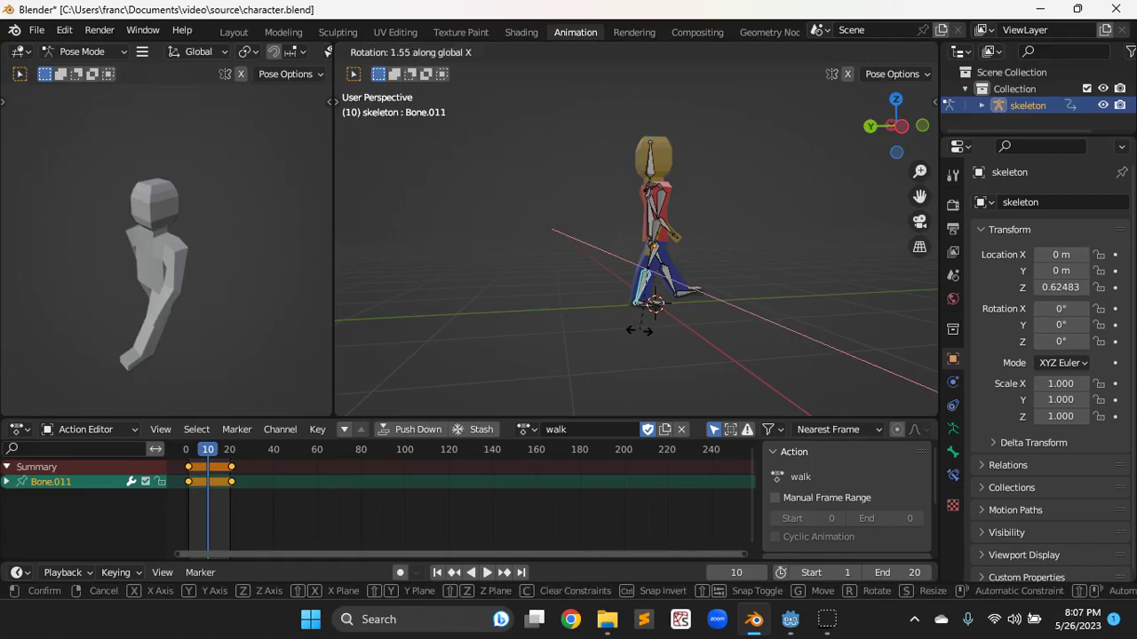
pyautogui.click(622, 314)
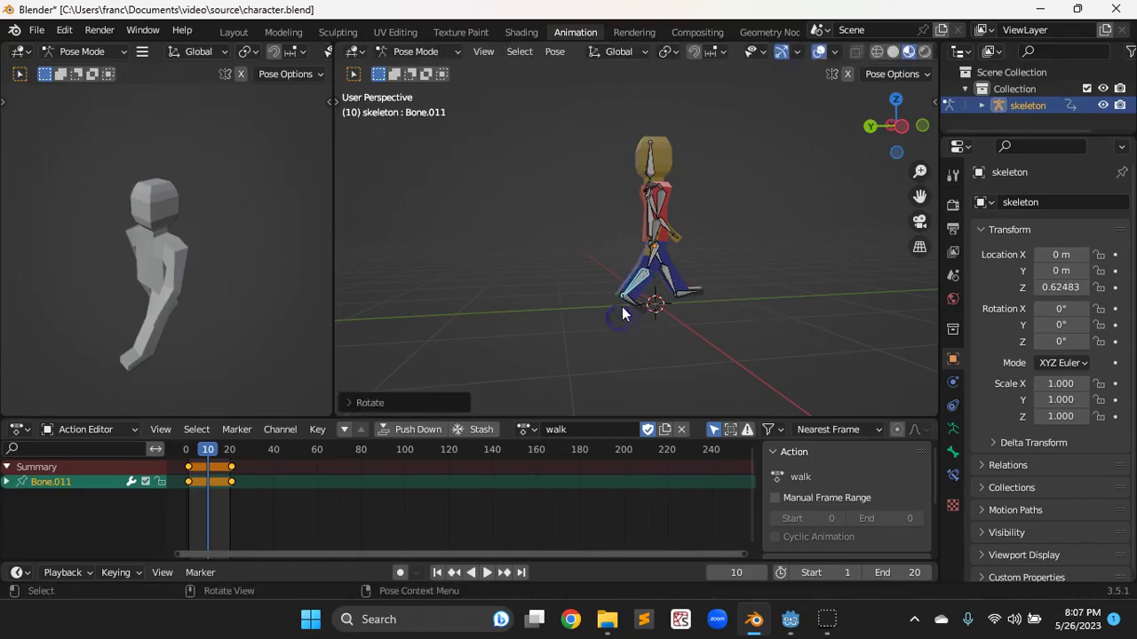
# - Rotate the right foot bone by about 9.7° around the global X axis so its toes point further down
pyautogui.click(631, 302)
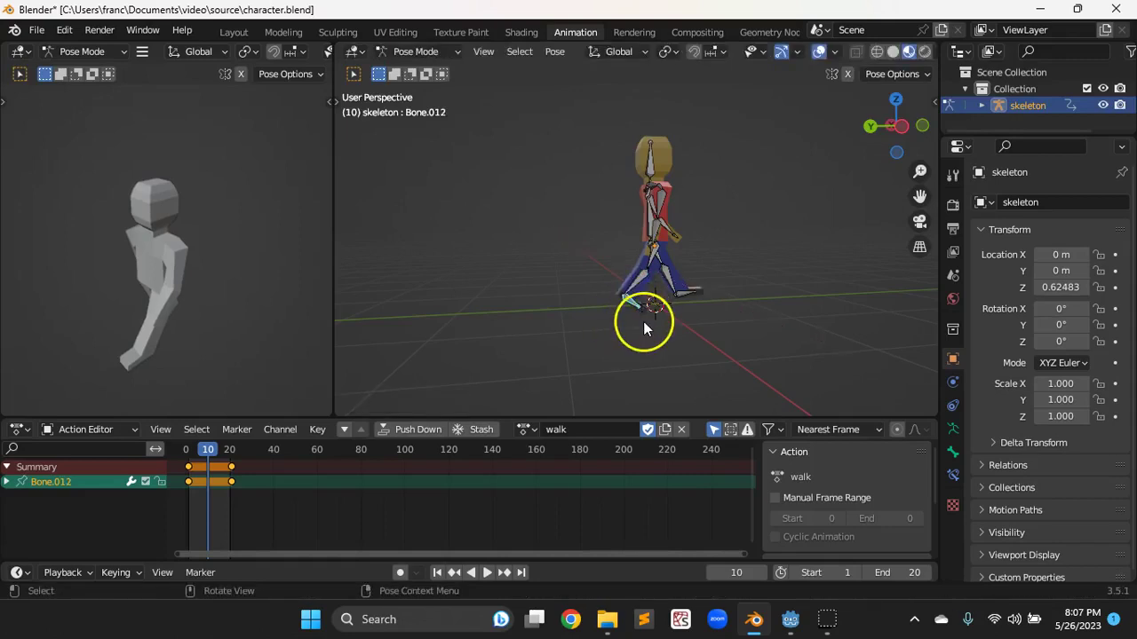
pyautogui.press('r')
pyautogui.press('x')
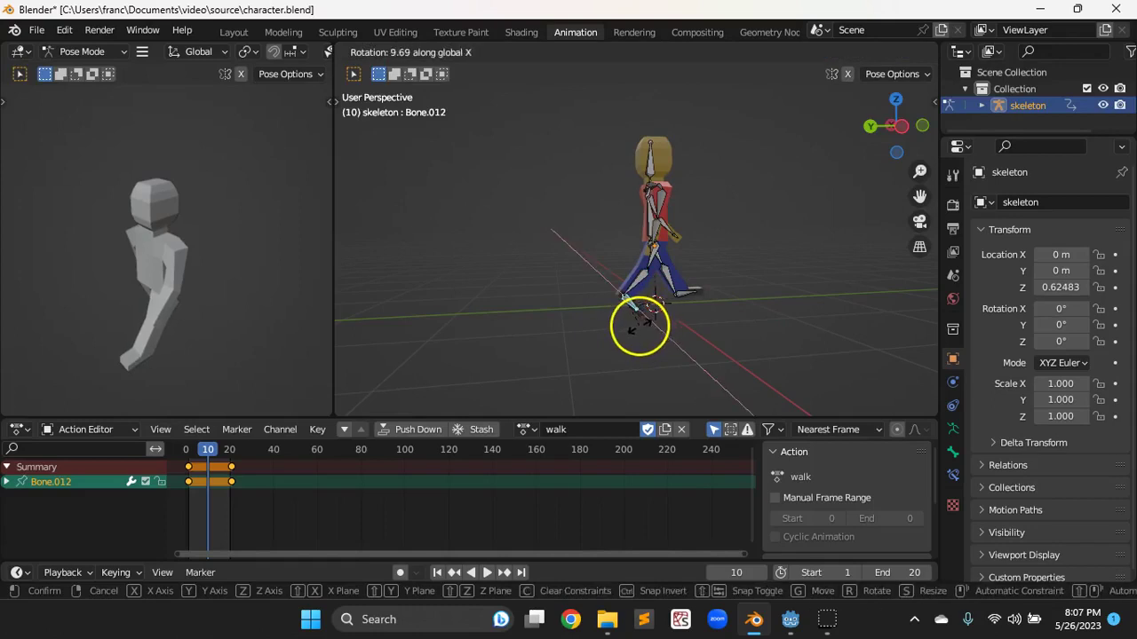
pyautogui.click(639, 325)
# - Rotate the left foot bone by about -17° around the global X axis so its toes lift at frame 10
pyautogui.moveTo(704, 323); pyautogui.dragTo(700, 293, button='middle')
pyautogui.click(699, 291)
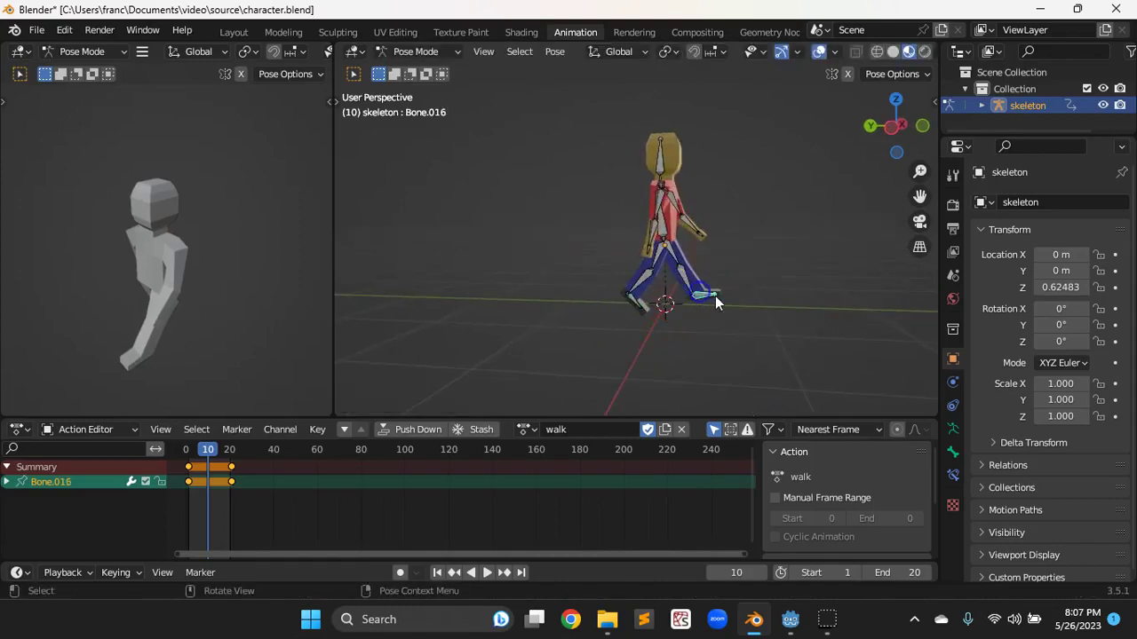
pyautogui.press('r')
pyautogui.press('x')
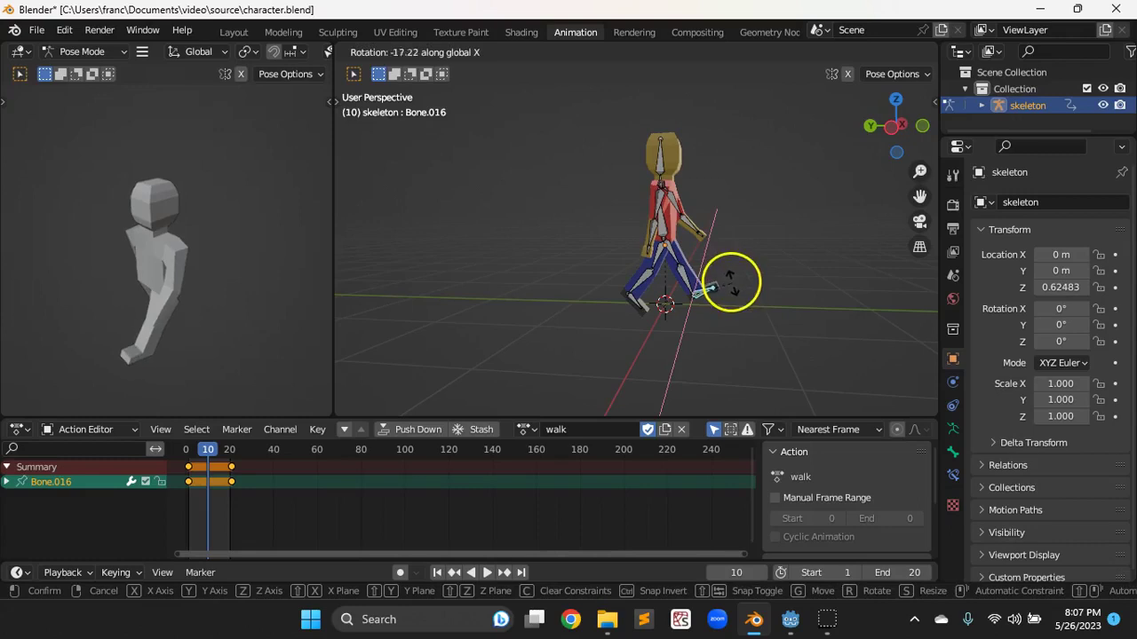
pyautogui.click(733, 281)
# - Swing the right upper arm bone forward at frame 10 to oppose the trailing right leg
pyautogui.moveTo(735, 296); pyautogui.dragTo(724, 302, button='middle')
pyautogui.click(659, 202)
pyautogui.click(660, 297)
pyautogui.click(644, 277)
pyautogui.click(658, 296)
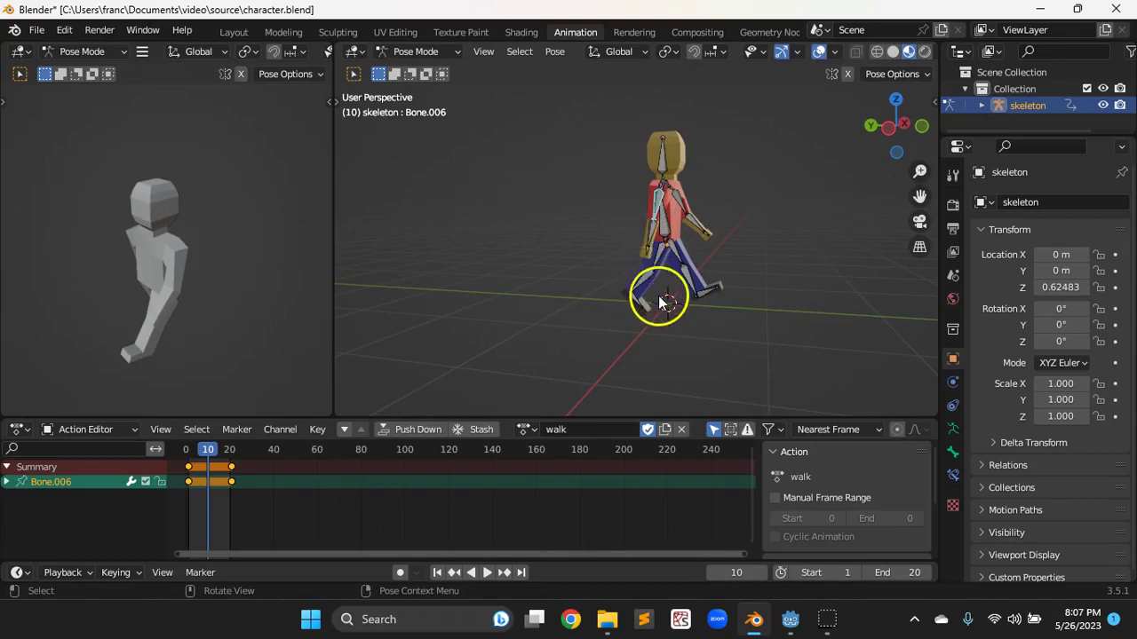
pyautogui.click(651, 275)
pyautogui.click(660, 275)
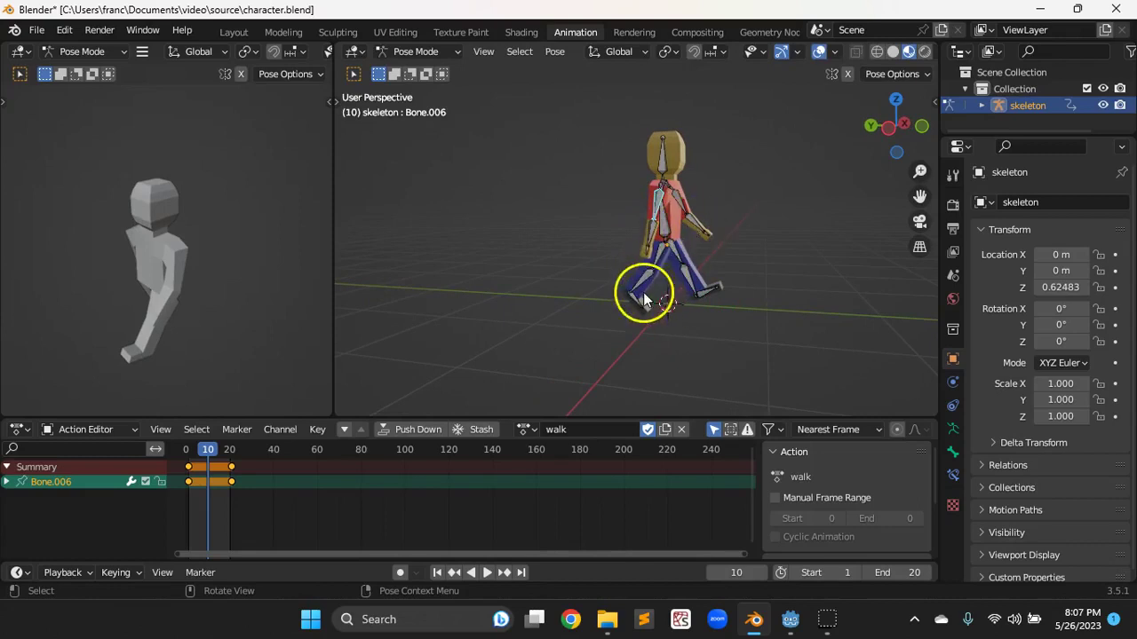
pyautogui.moveTo(643, 293); pyautogui.dragTo(680, 308, button='middle')
pyautogui.click(651, 268)
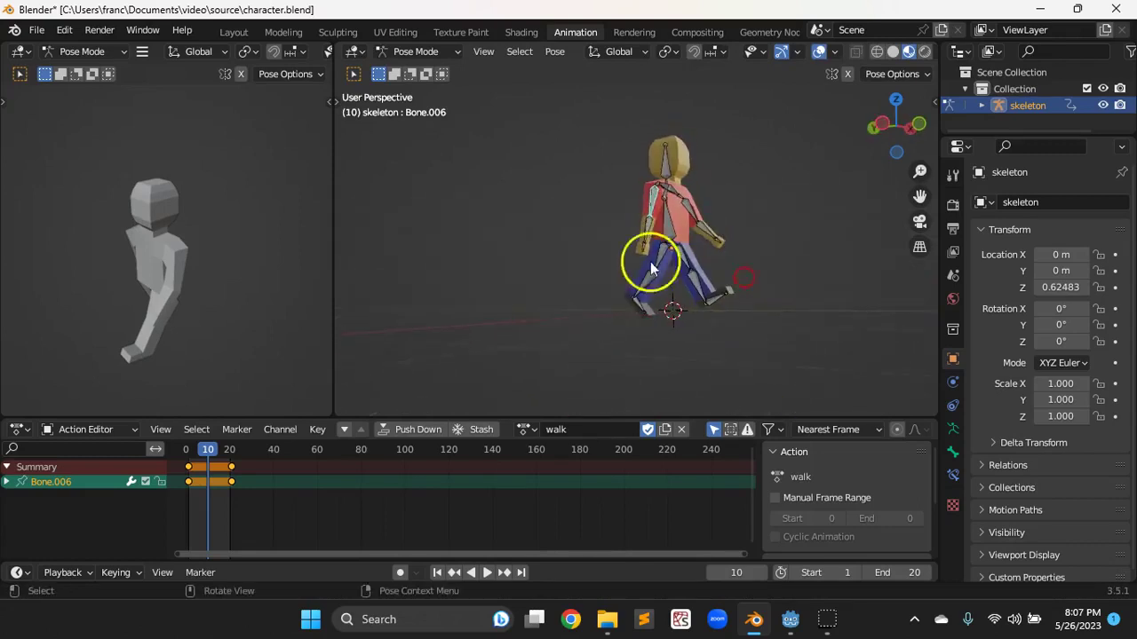
pyautogui.click(650, 241)
pyautogui.click(657, 222)
pyautogui.click(643, 291)
pyautogui.moveTo(643, 292); pyautogui.dragTo(651, 265, button='middle')
pyautogui.press('r')
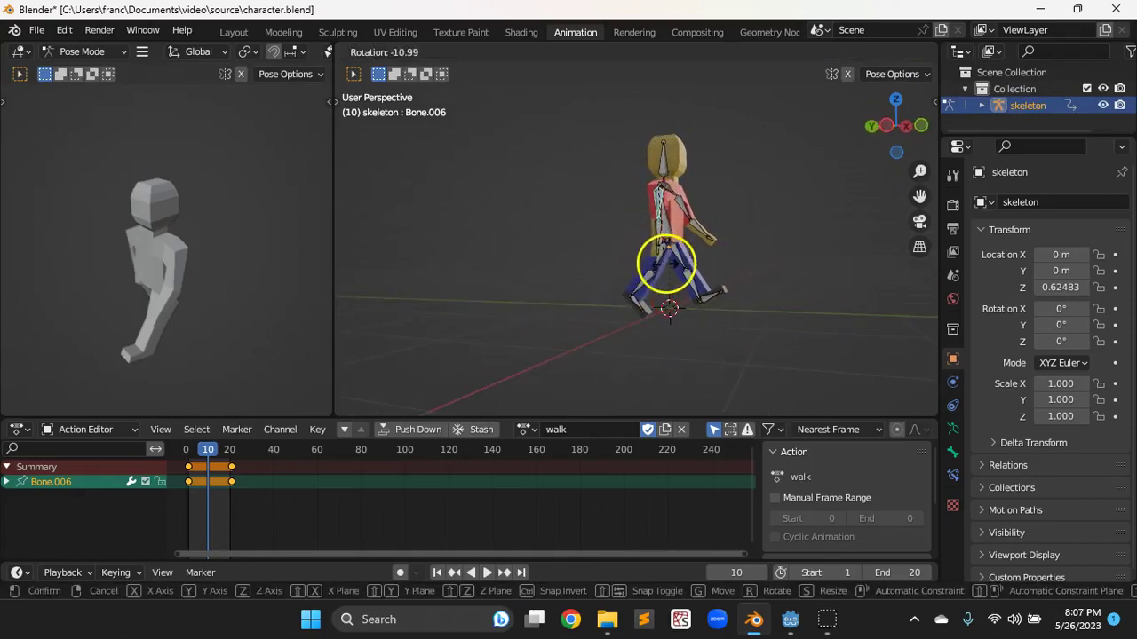
pyautogui.click(677, 247)
# - Rotate the right forearm bone forward to bend the elbow of the leading arm
pyautogui.click(687, 283)
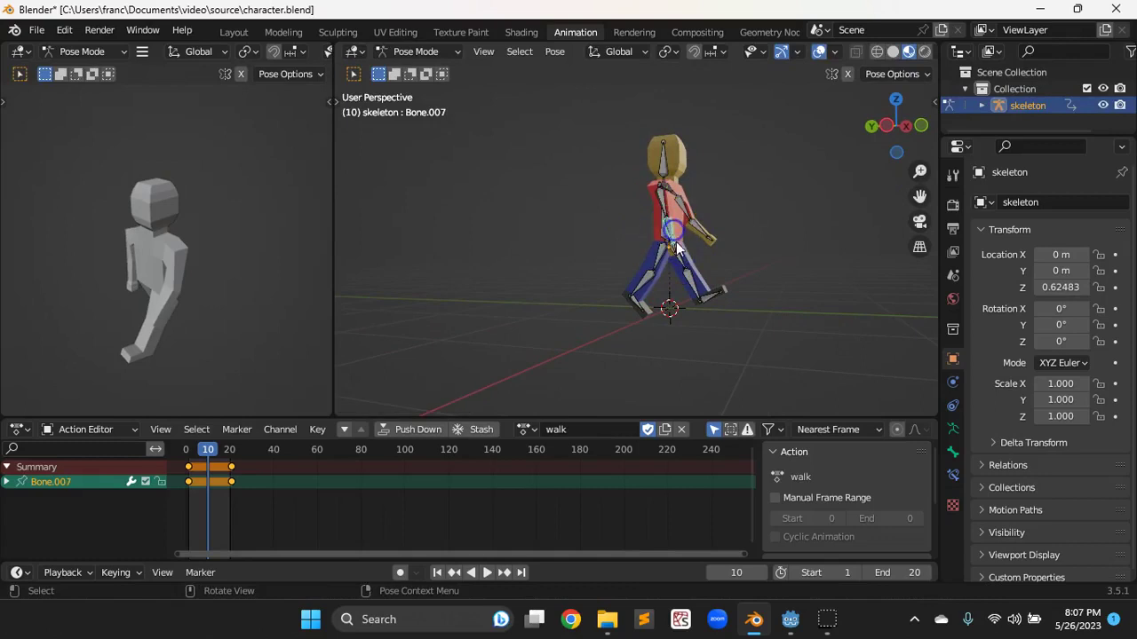
pyautogui.press('r')
pyautogui.moveTo(689, 273); pyautogui.dragTo(703, 249, button='middle')
pyautogui.click(703, 250)
# - Swing the left upper arm bone backward around the global X axis to oppose the leading left leg
pyautogui.moveTo(787, 267); pyautogui.dragTo(619, 213, button='middle')
pyautogui.click(632, 281)
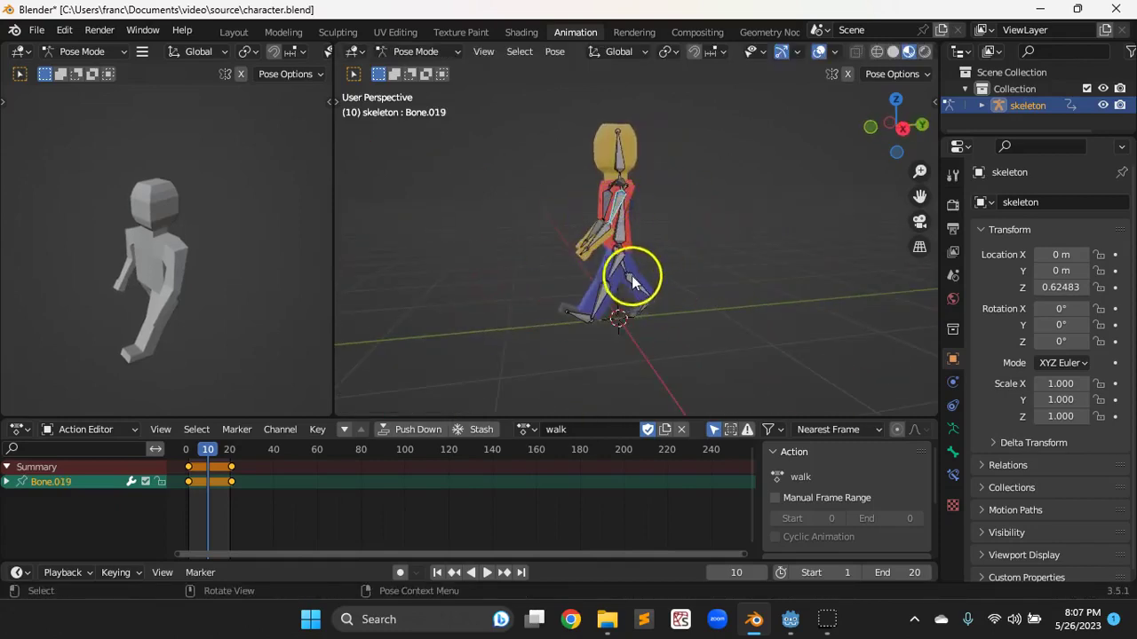
pyautogui.press('r')
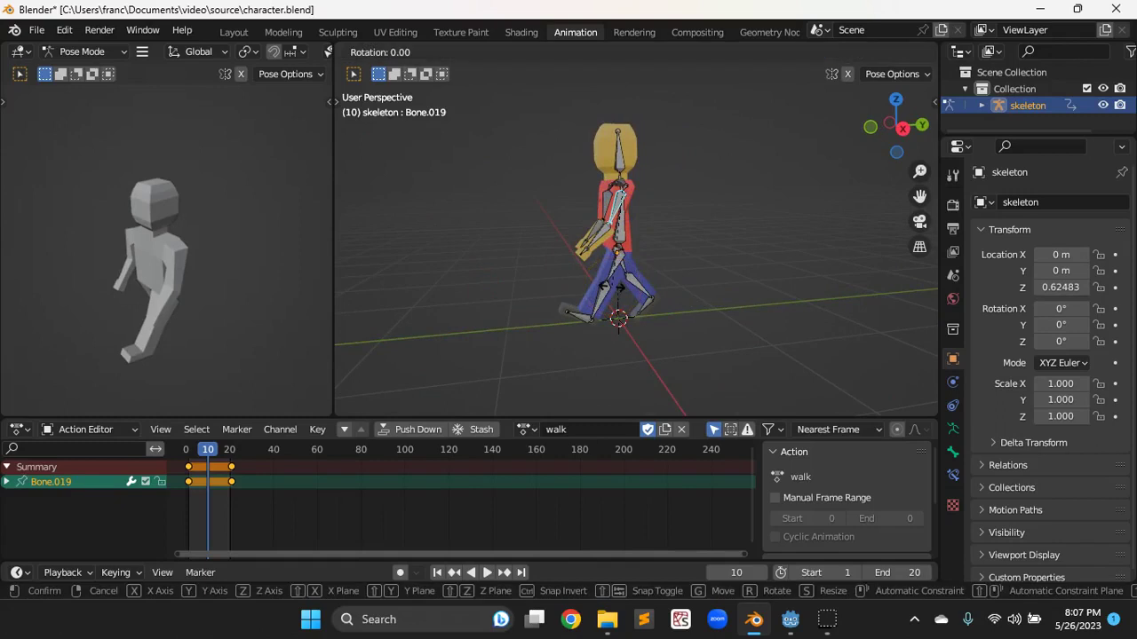
pyautogui.press('x')
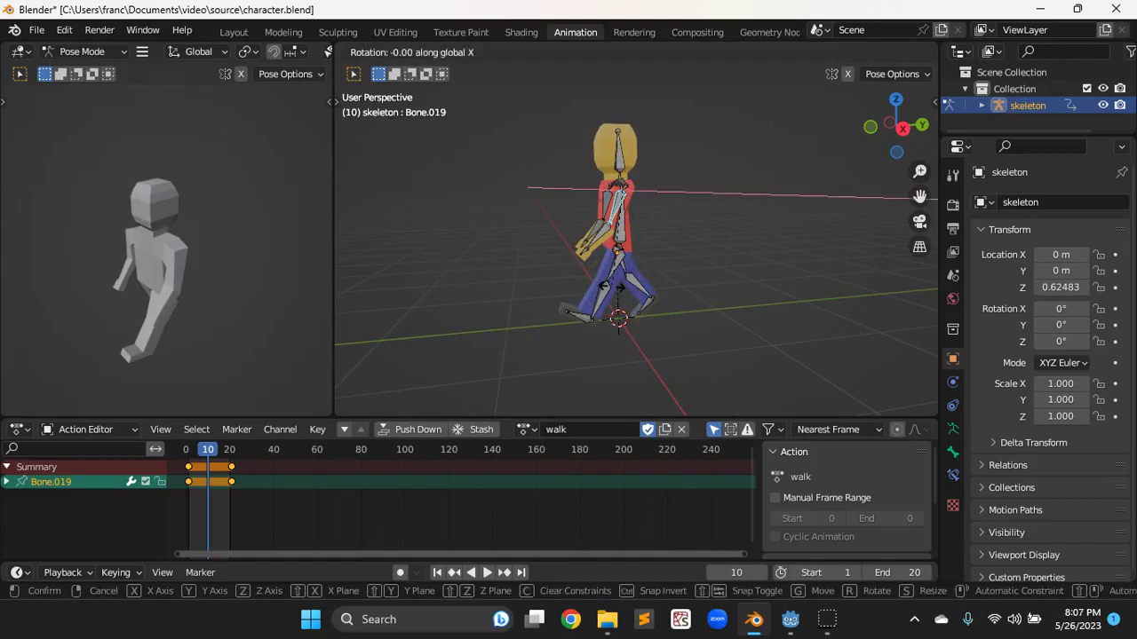
pyautogui.click(655, 278)
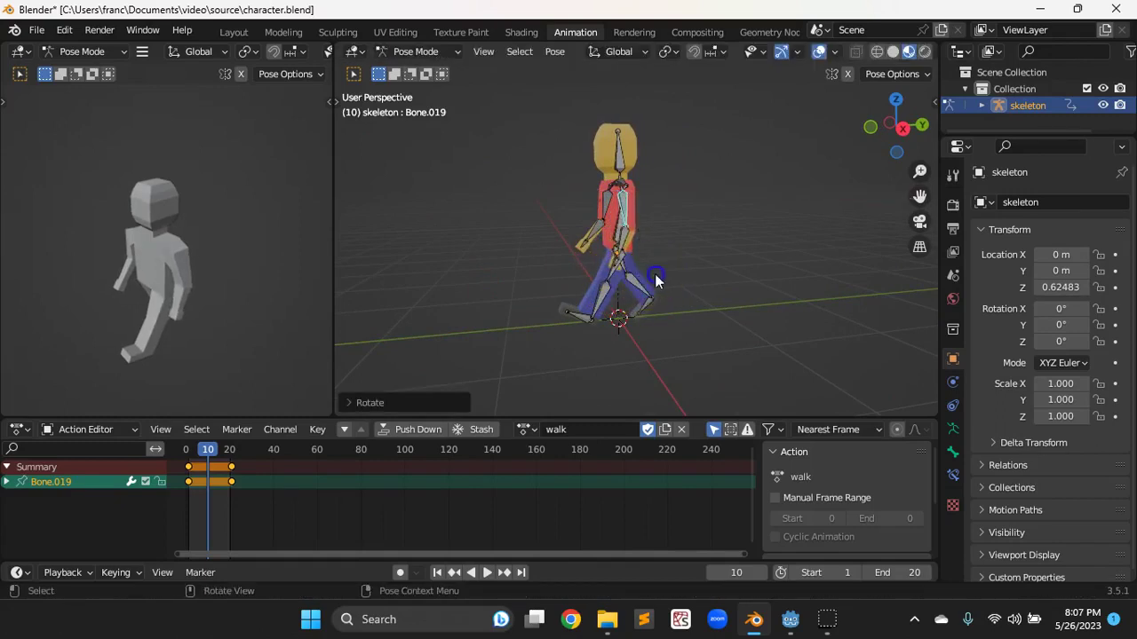
# - Rotate the left forearm bone by about 11.8° around the global X axis to swing it backward
pyautogui.click(626, 239)
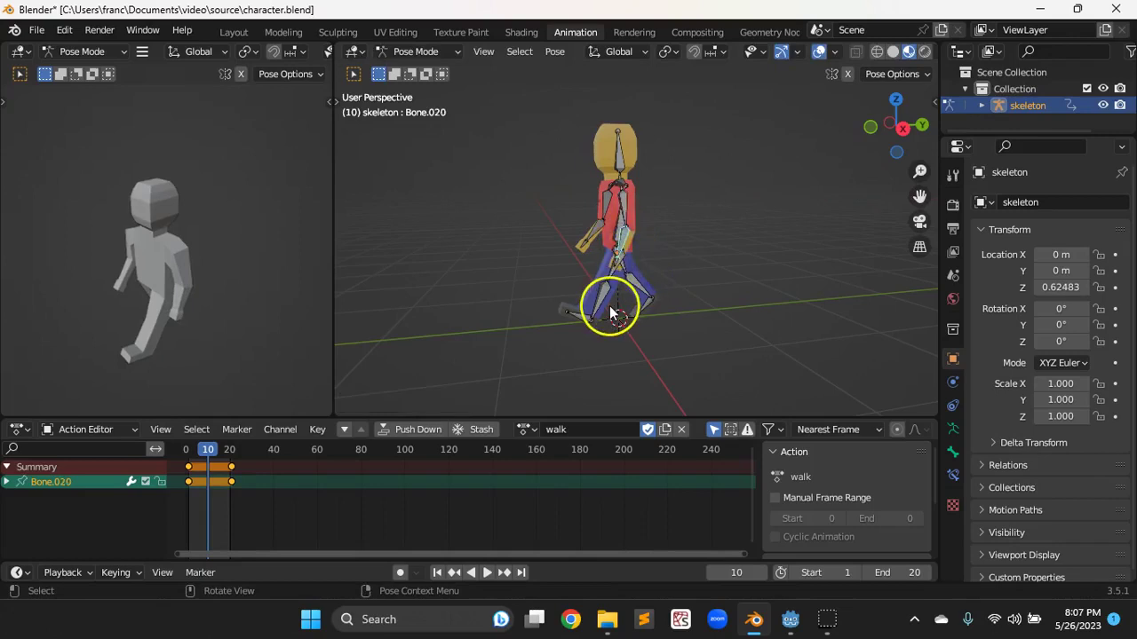
pyautogui.press('r')
pyautogui.press('x')
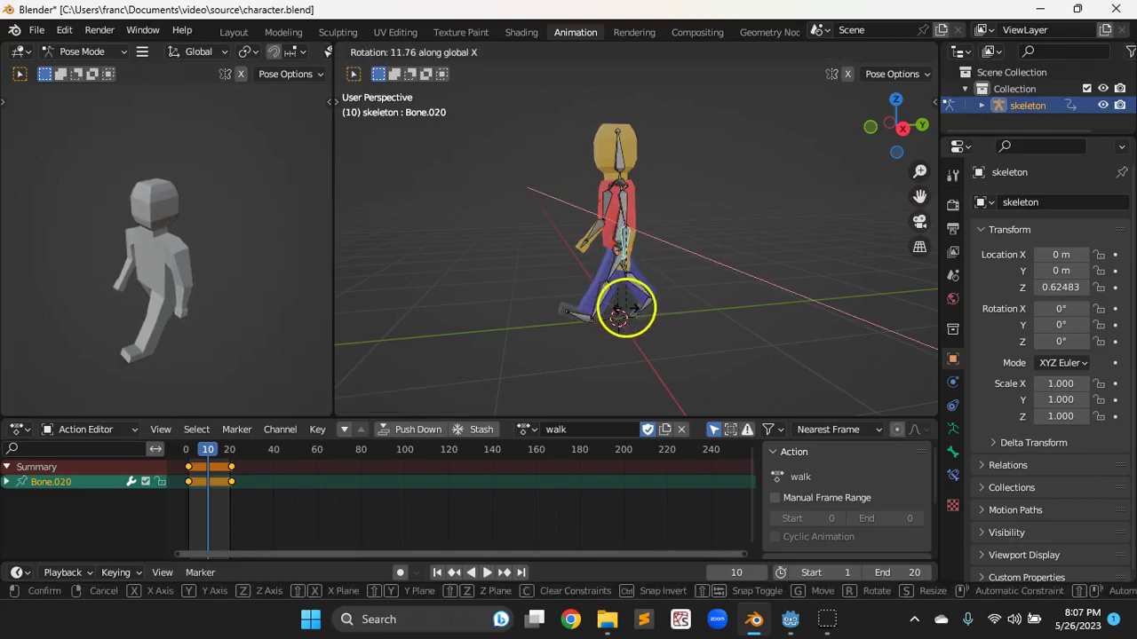
pyautogui.click(627, 309)
pyautogui.moveTo(740, 322); pyautogui.dragTo(712, 321, button='middle')
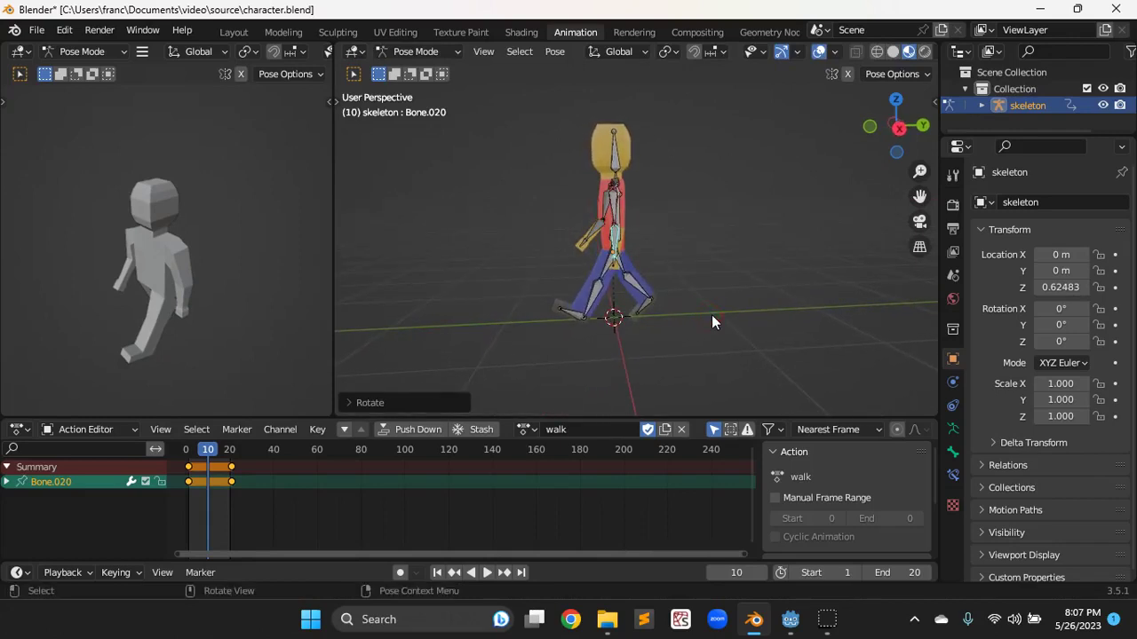
# - Tilt the head bone slightly backward at frame 10
pyautogui.click(616, 158)
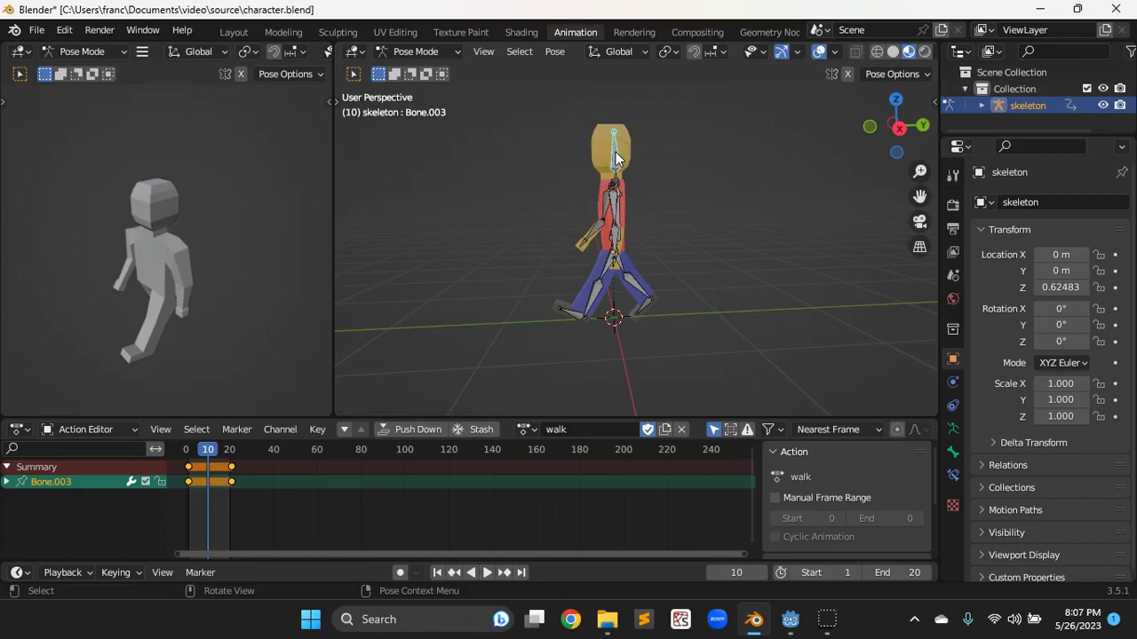
pyautogui.press('r')
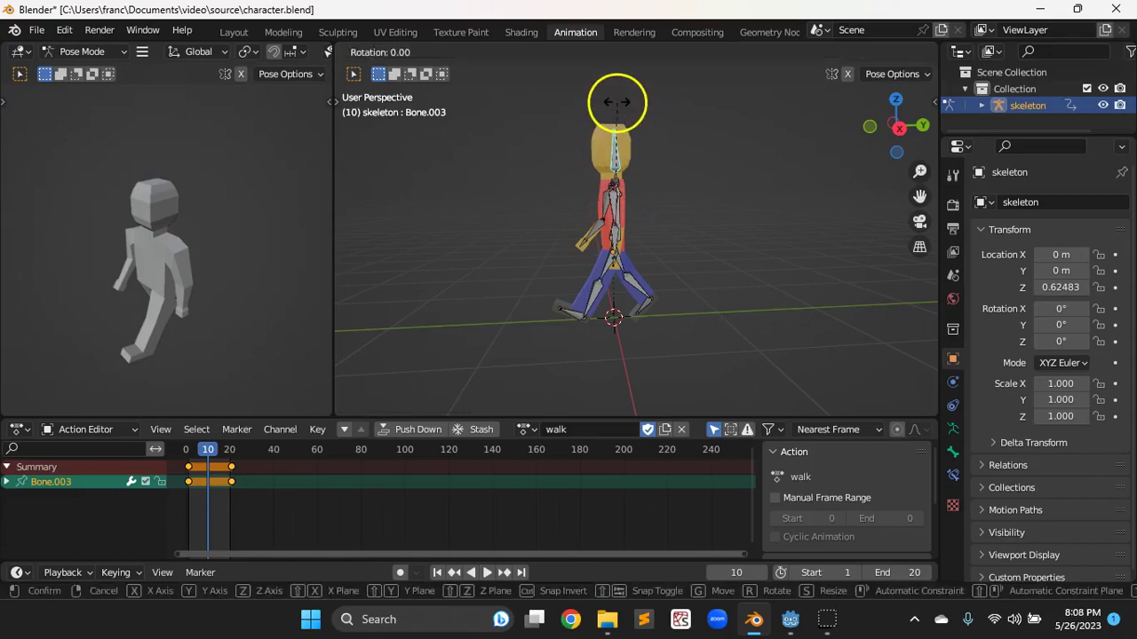
pyautogui.click(622, 103)
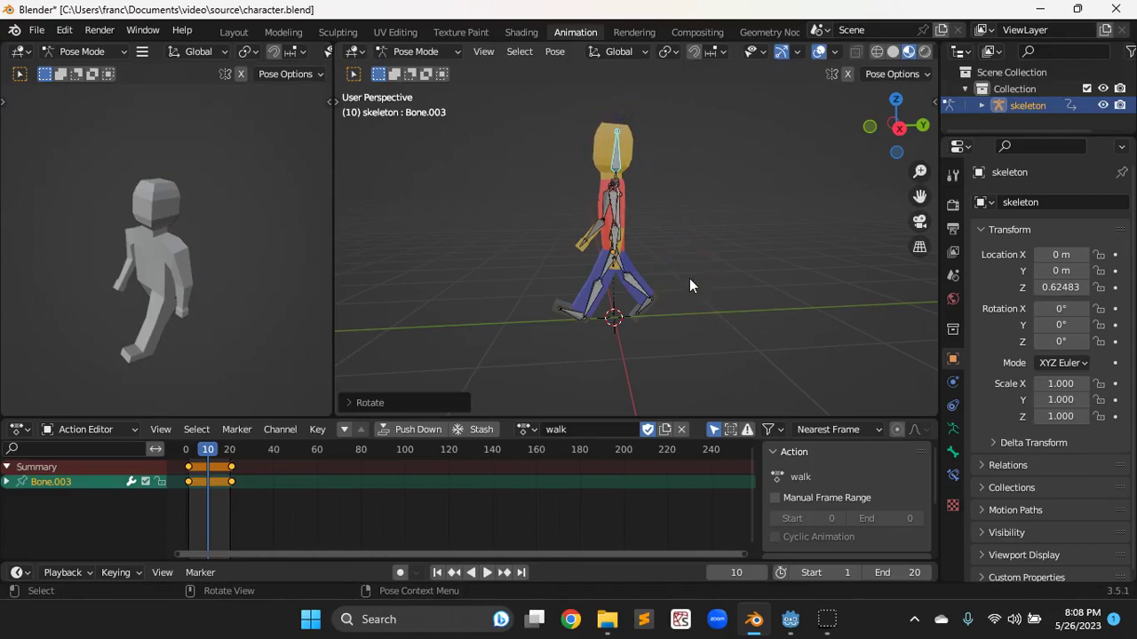
# - Insert a Location, Rotation & Scale keyframe for all bones at frame 10
pyautogui.press('a')
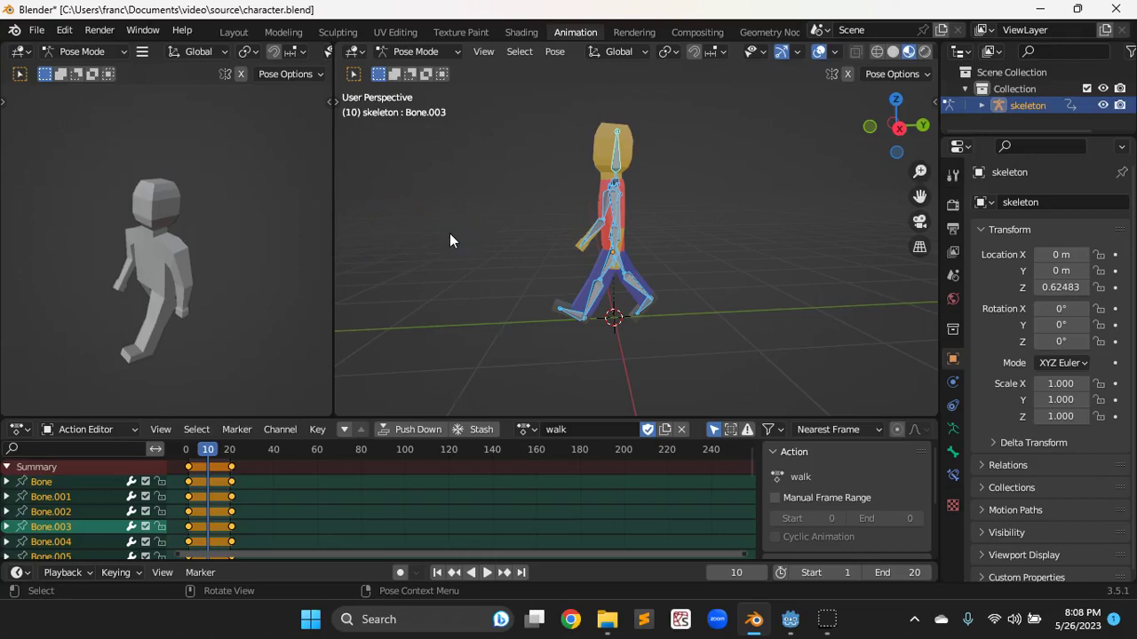
pyautogui.press('i')
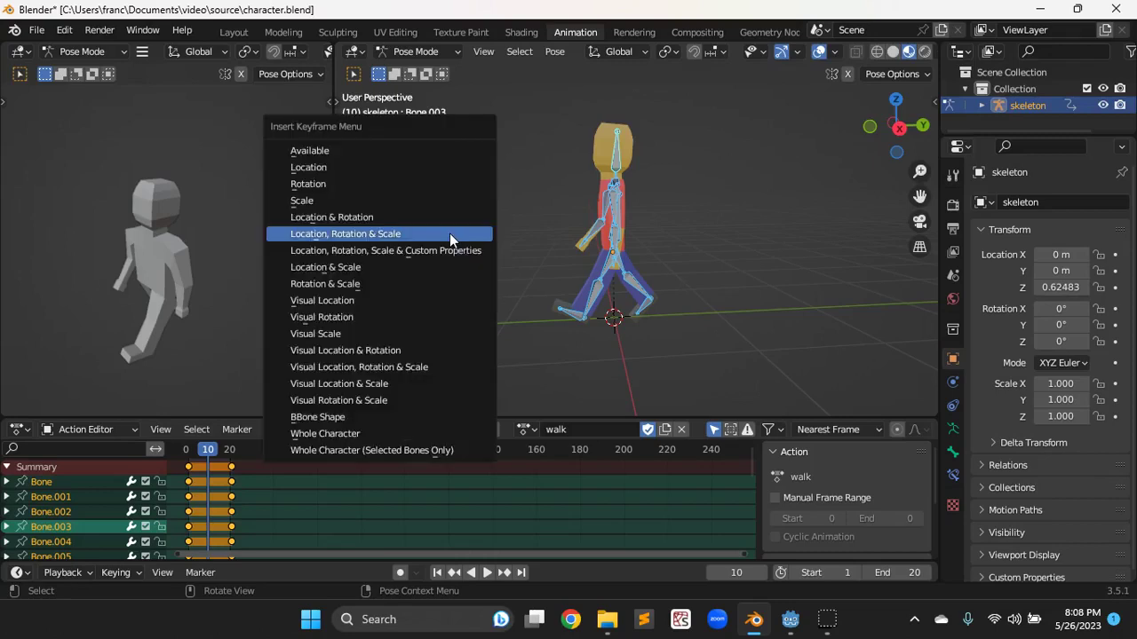
pyautogui.click(428, 235)
# - Play the walk animation from frame 1 and examine the stride and arm swing from several angles
pyautogui.click(436, 572)
pyautogui.click(485, 573)
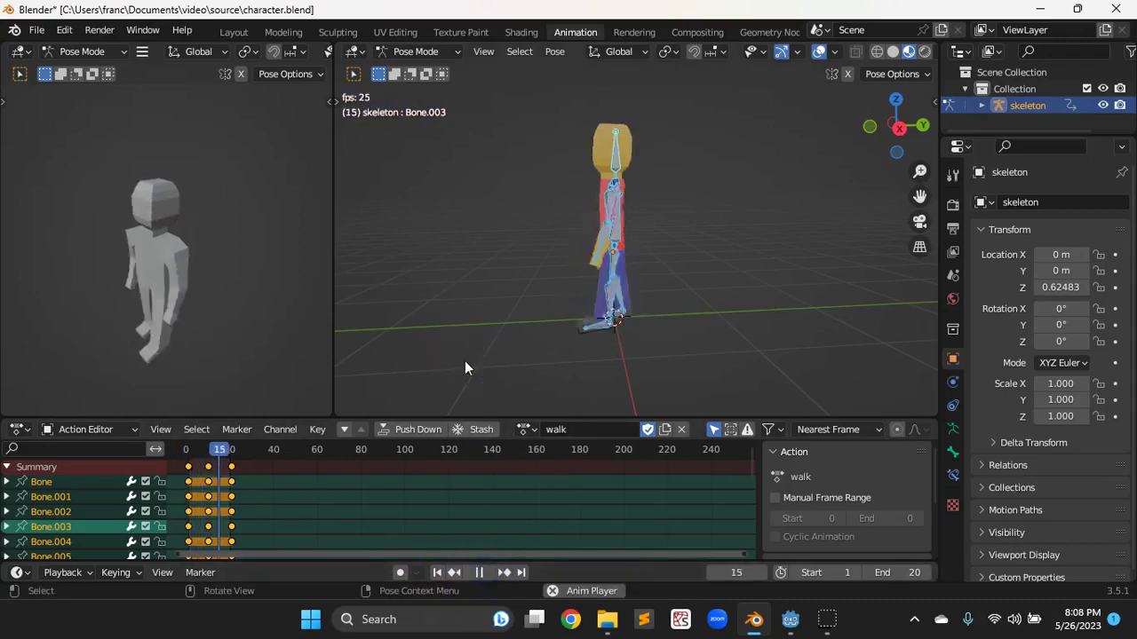
pyautogui.moveTo(153, 315); pyautogui.dragTo(135, 285, button='middle')
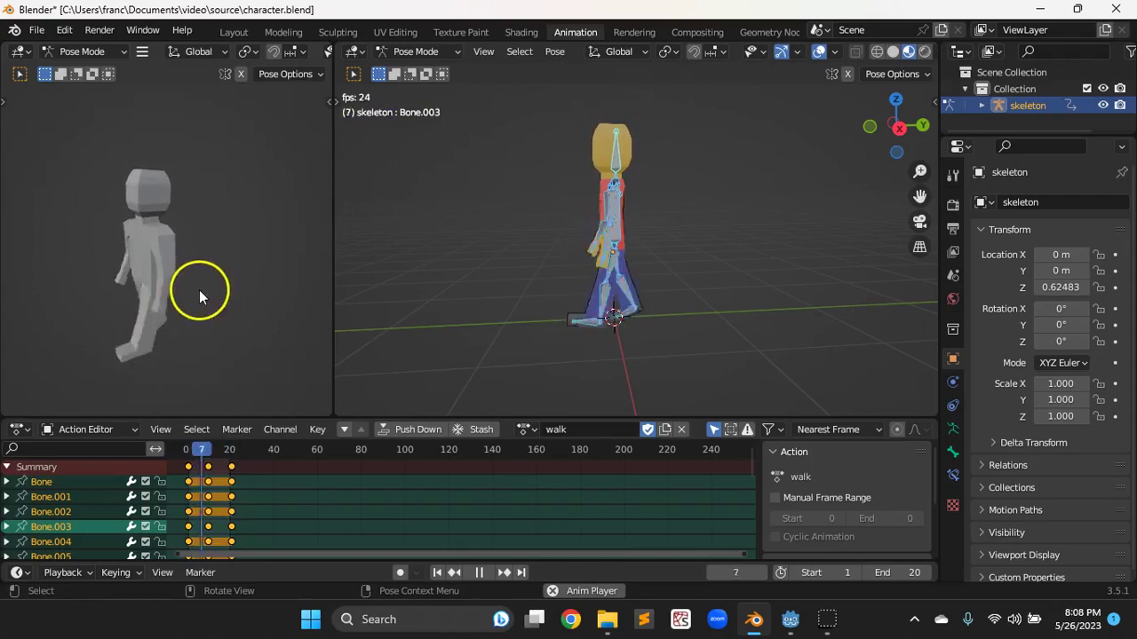
pyautogui.scroll(-1, 558, 280)
pyautogui.moveTo(555, 272); pyautogui.dragTo(578, 297, button='middle')
pyautogui.moveTo(573, 312); pyautogui.dragTo(551, 327)
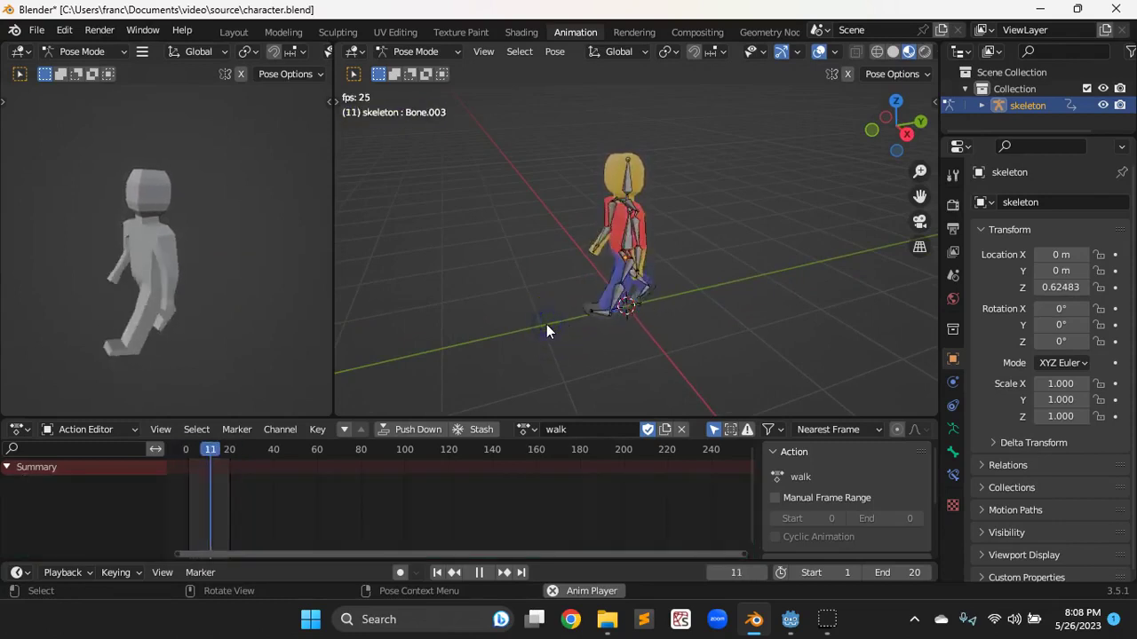
pyautogui.click(523, 325)
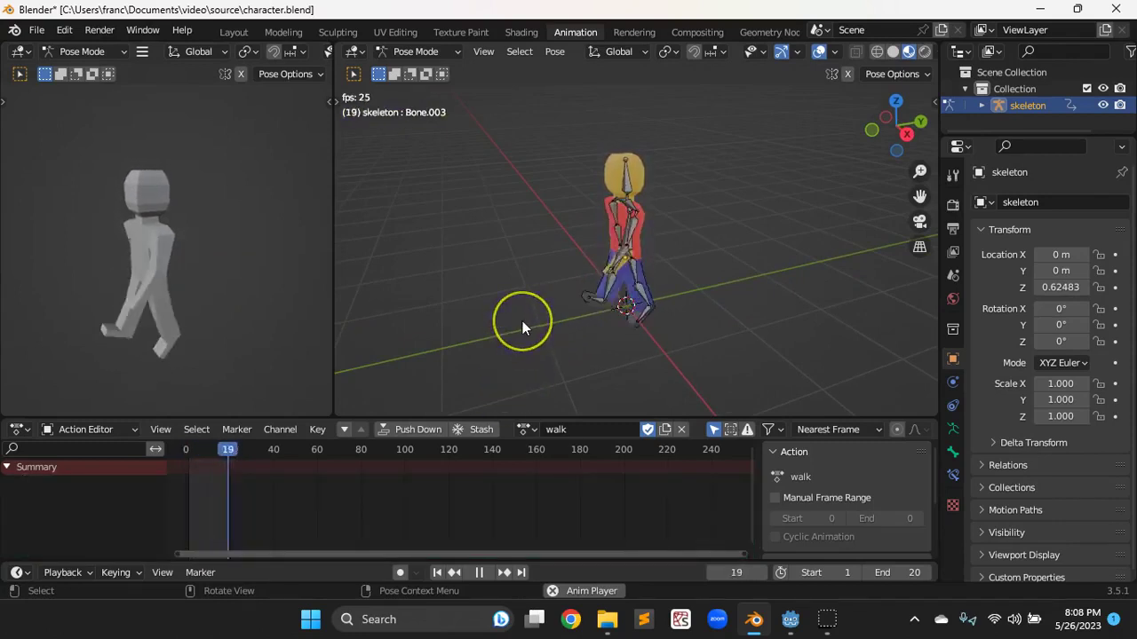
pyautogui.click(477, 573)
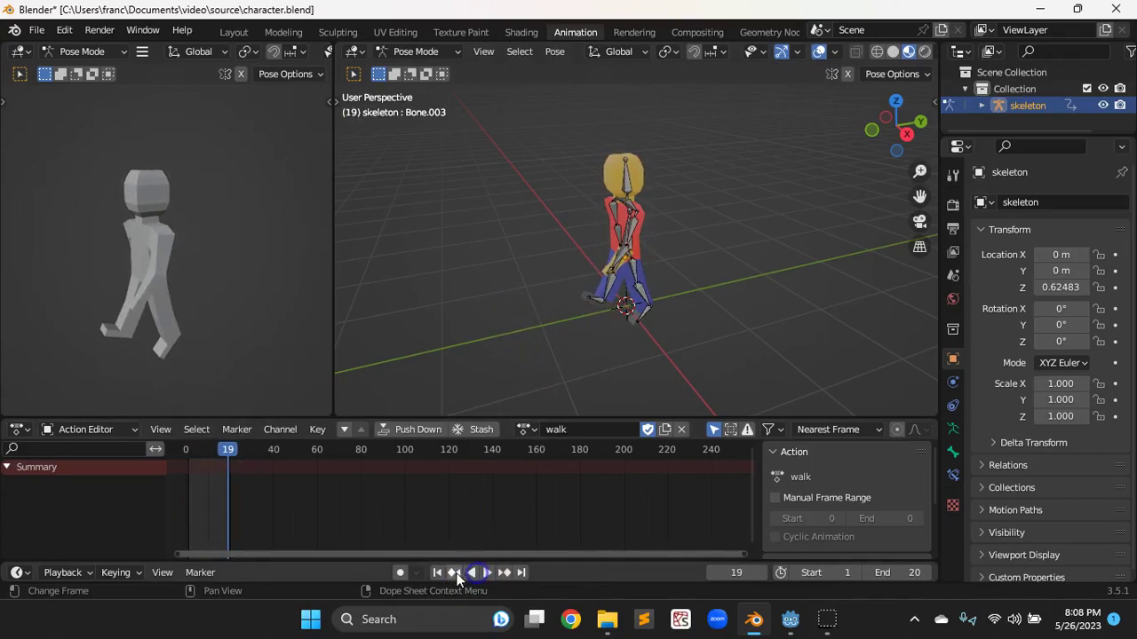
# - Return to frame 1, select all bones and switch the active action to idle
pyautogui.click(437, 573)
pyautogui.click(507, 272)
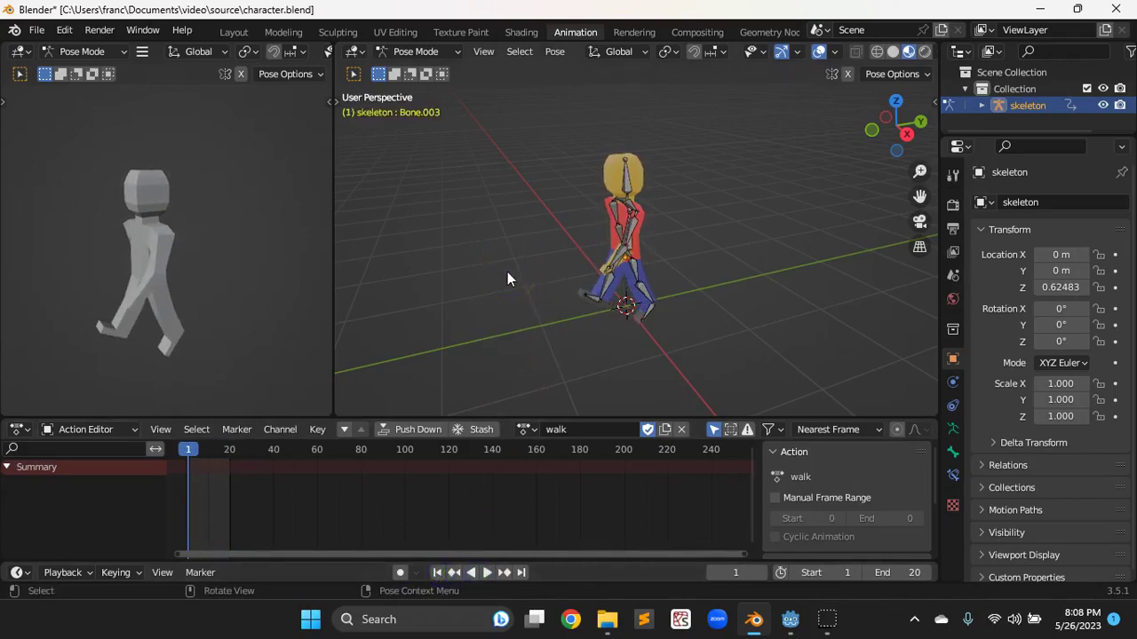
pyautogui.press('a')
pyautogui.click(468, 519)
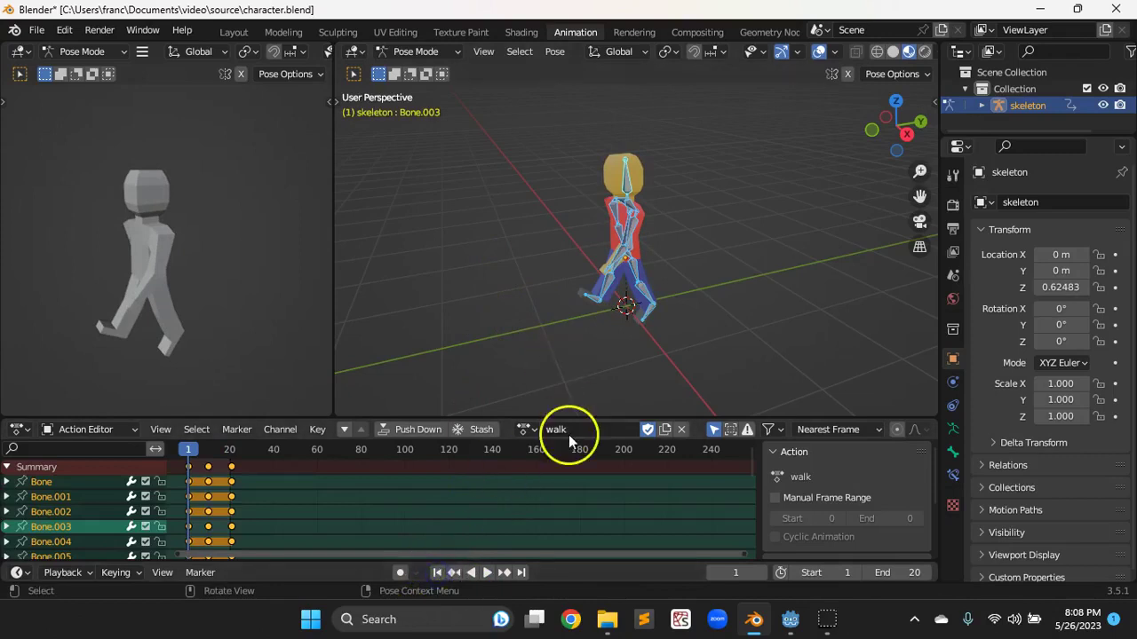
pyautogui.click(526, 429)
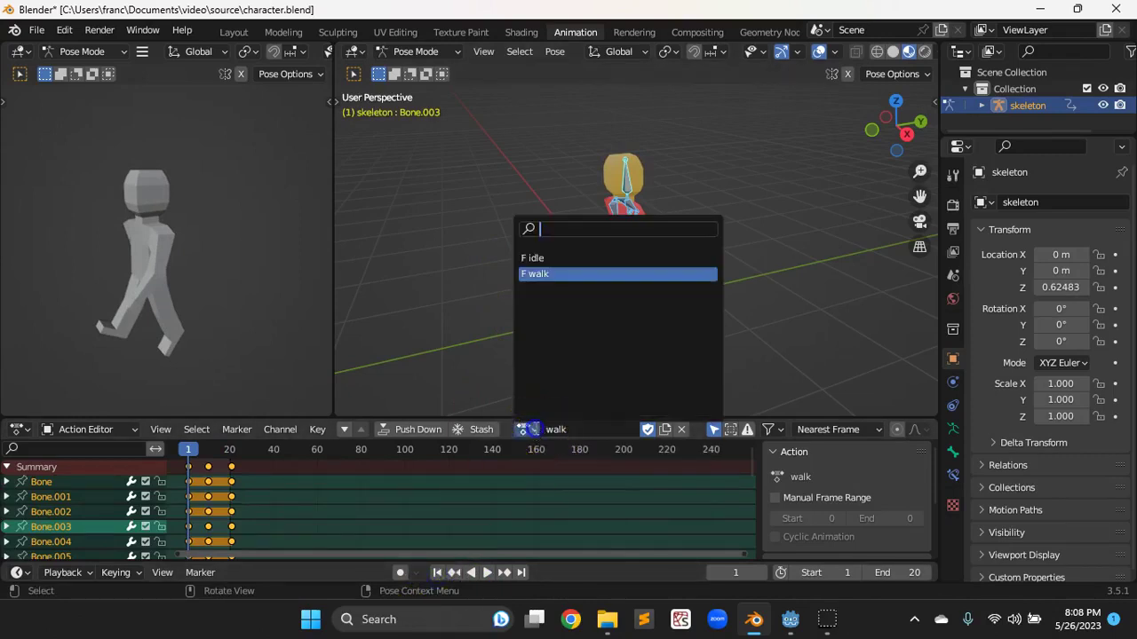
pyautogui.click(541, 259)
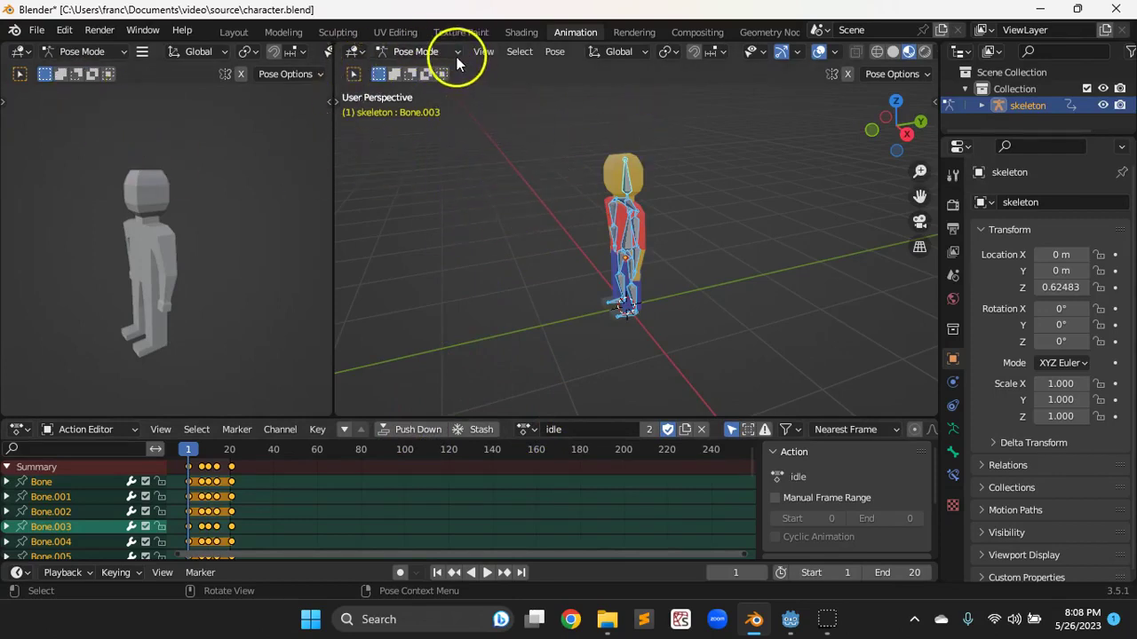
pyautogui.click(359, 54)
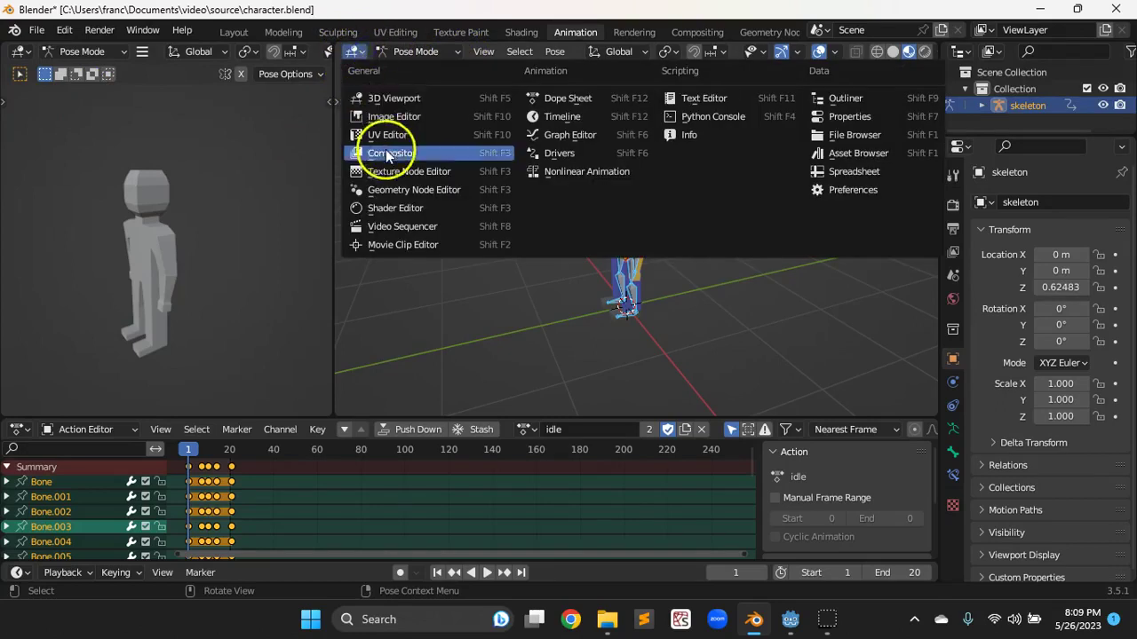
pyautogui.click(422, 98)
pyautogui.click(369, 52)
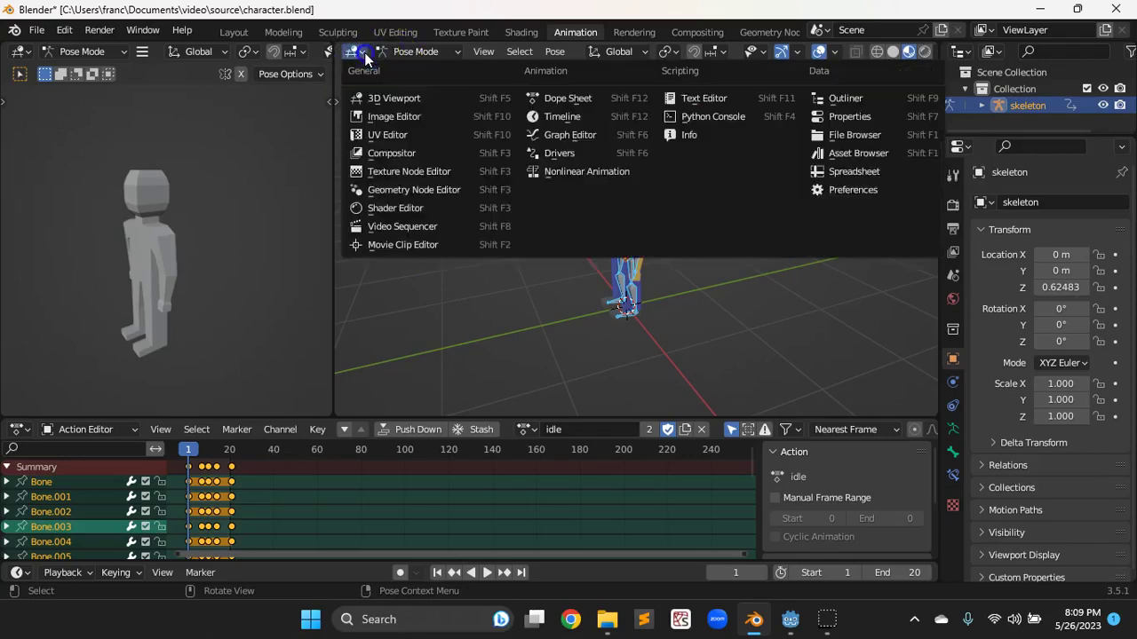
pyautogui.click(679, 118)
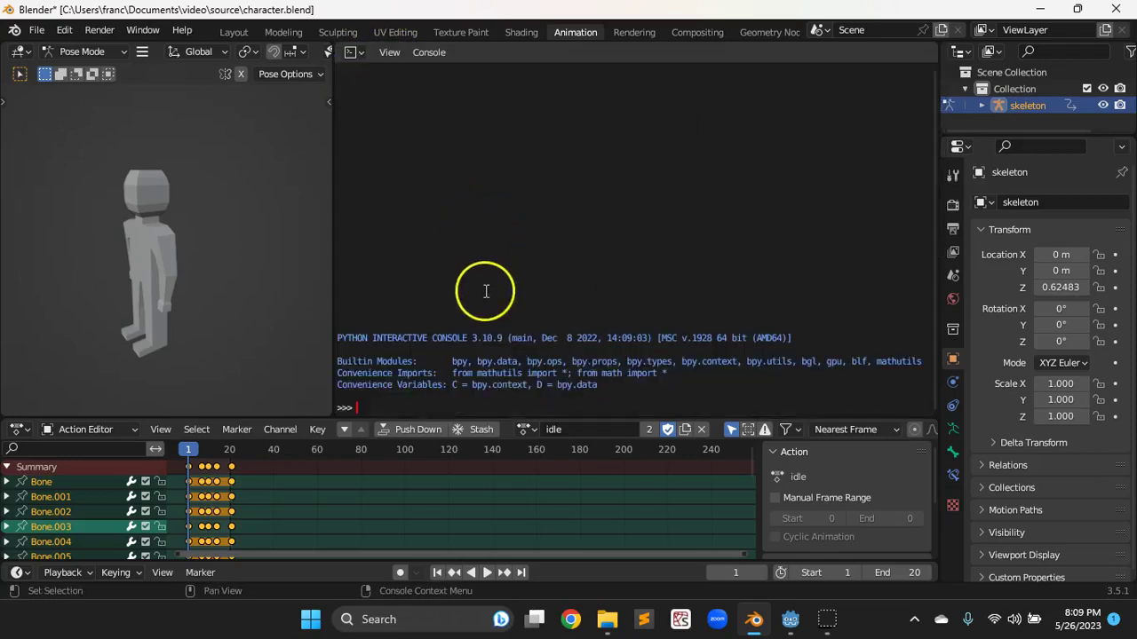
pyautogui.click(363, 55)
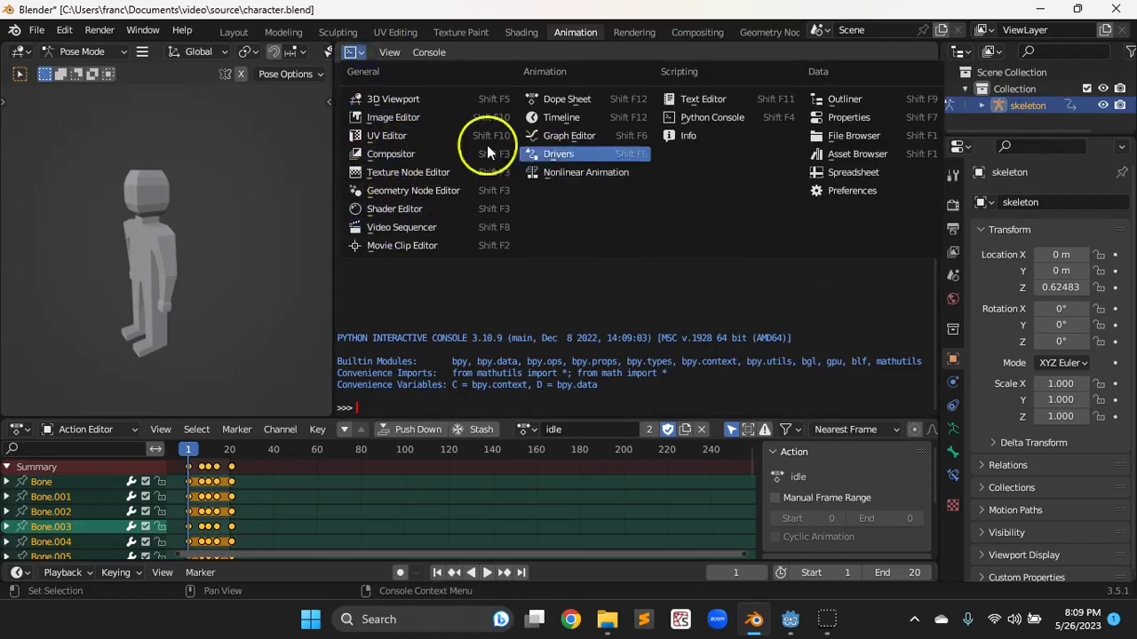
pyautogui.click(553, 99)
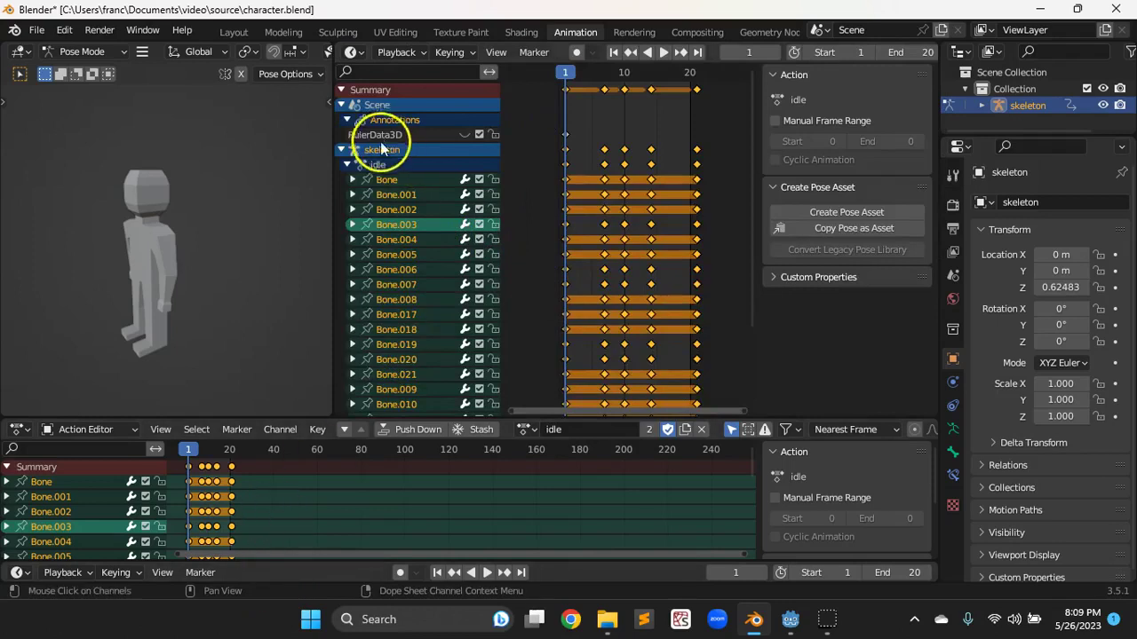
# - Change the main viewport area to the Nonlinear Animation editor and select the skeleton's idle action
pyautogui.click(357, 51)
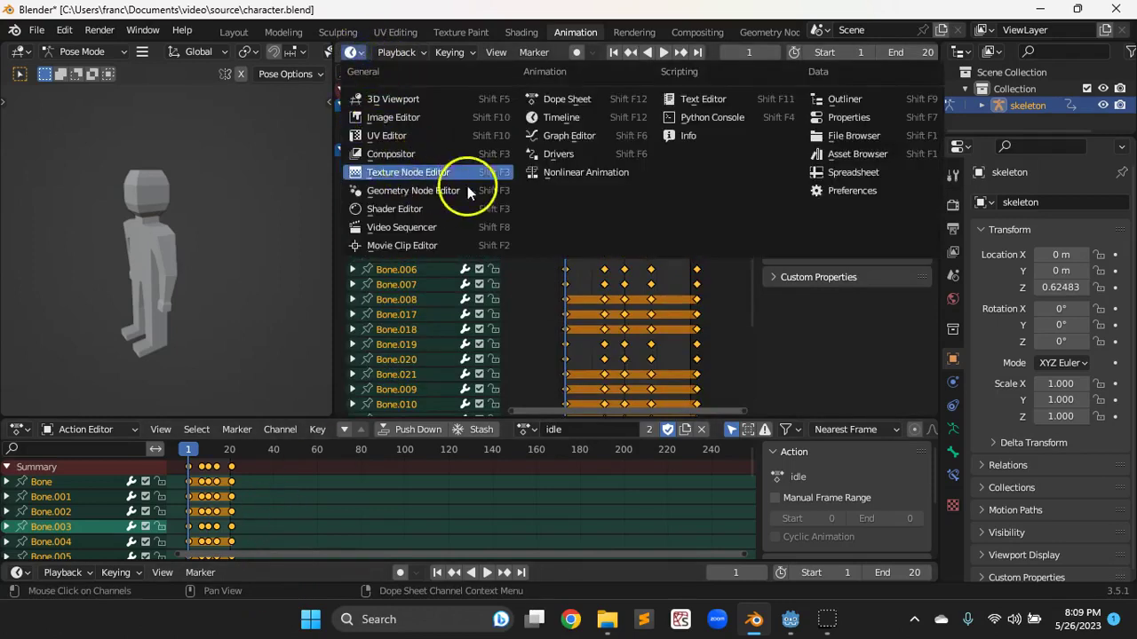
pyautogui.click(557, 175)
pyautogui.click(407, 113)
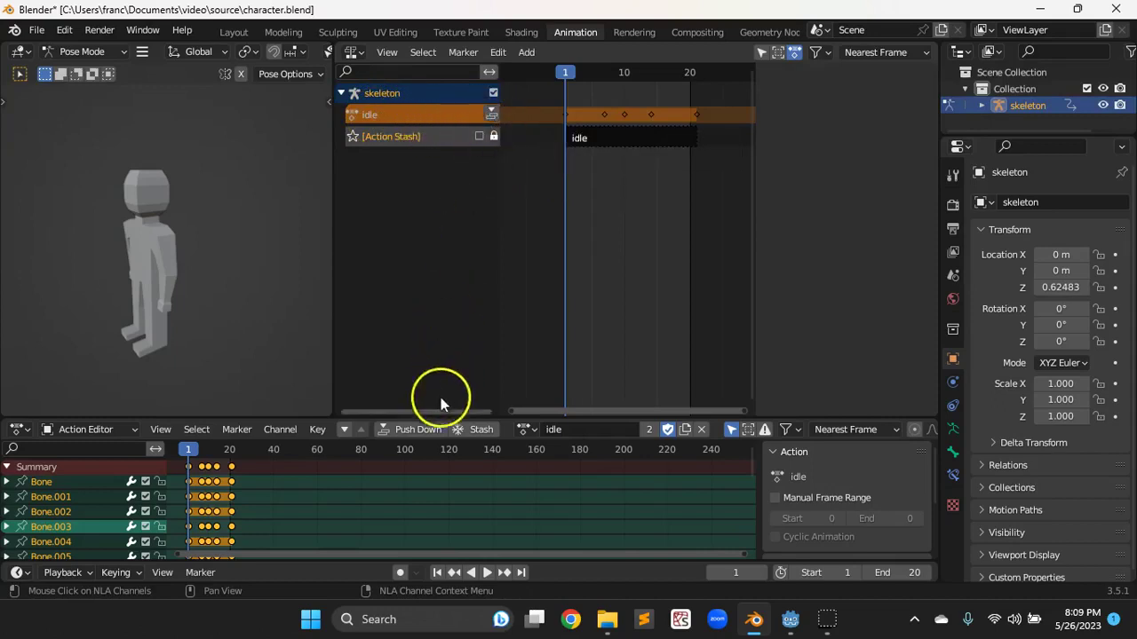
# - Push the idle action down onto its own track and delete the Action Stash track
pyautogui.click(490, 115)
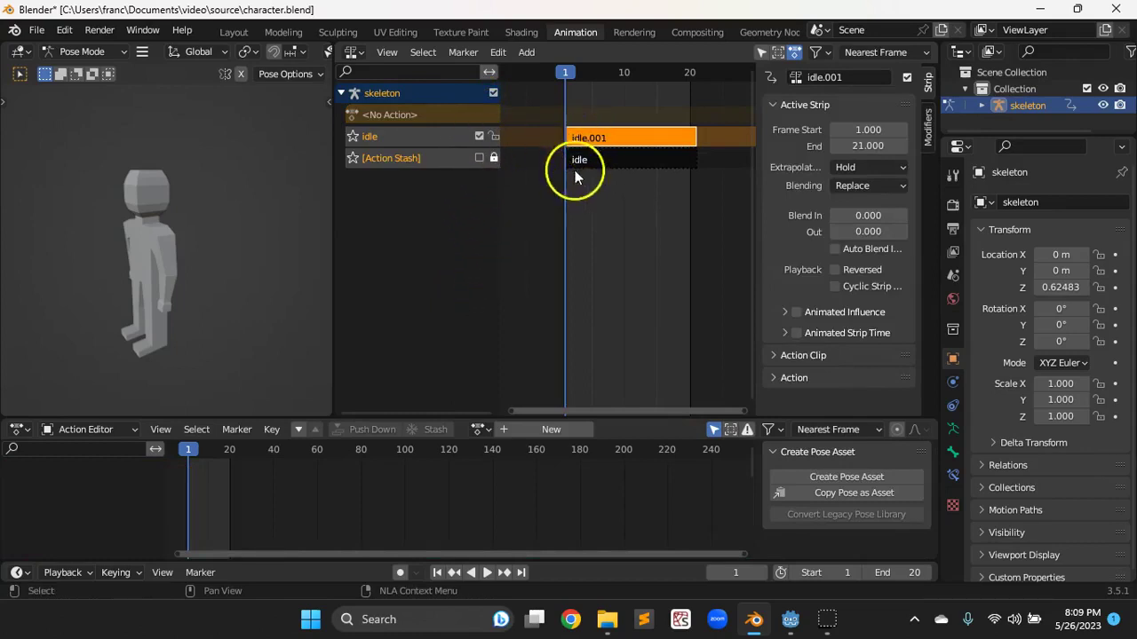
pyautogui.click(410, 162)
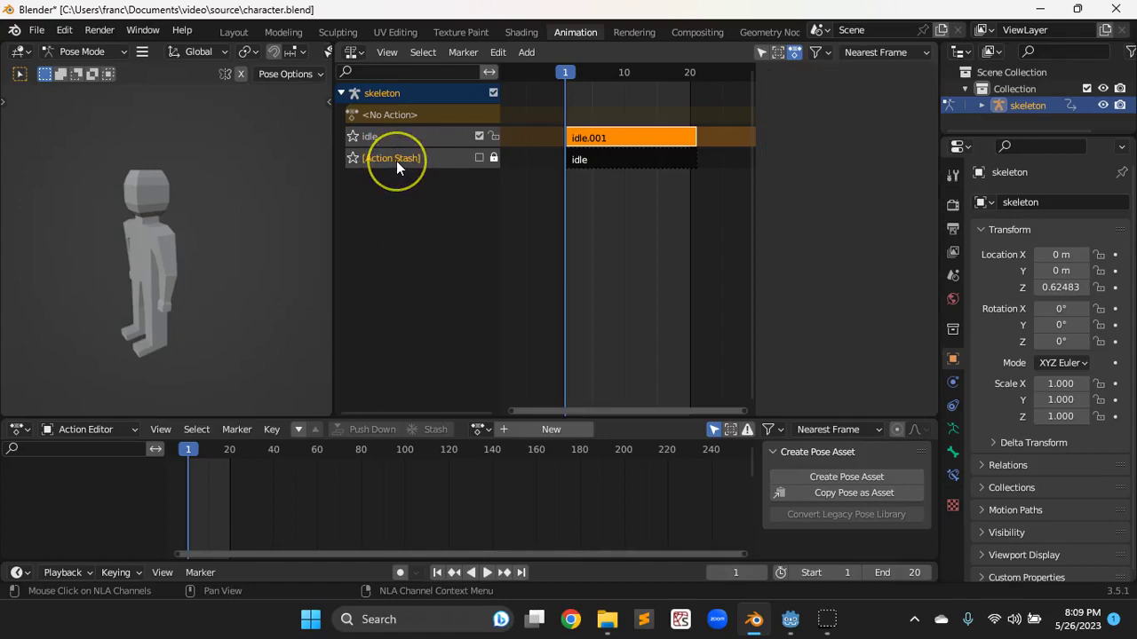
pyautogui.press('x')
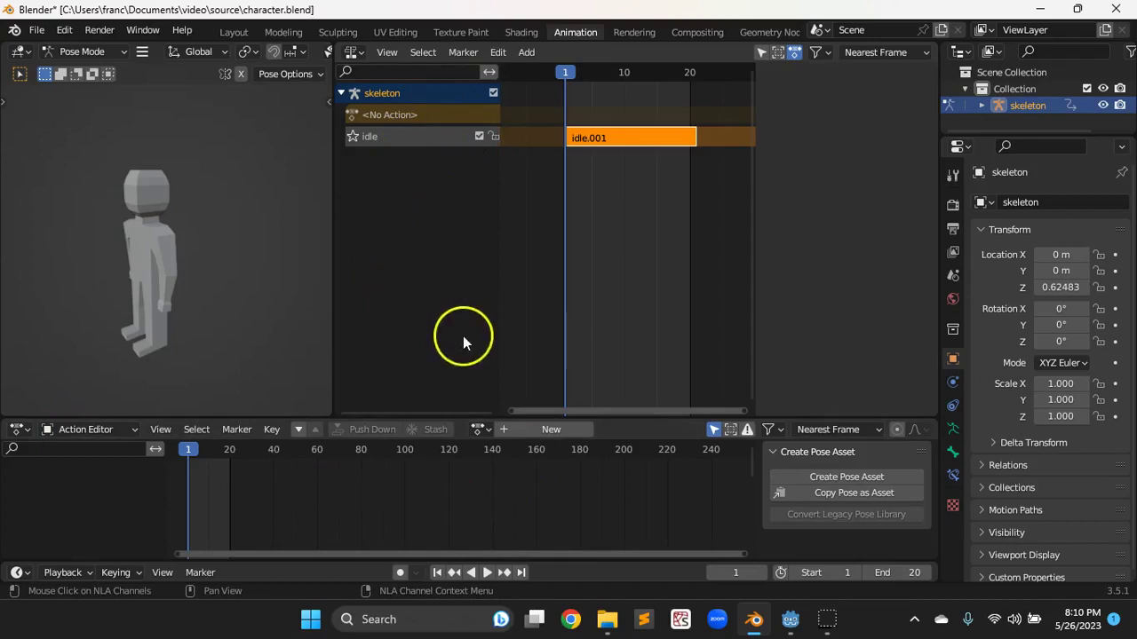
# - Make walk the skeleton's active action and push it down onto its own track above idle
pyautogui.click(484, 435)
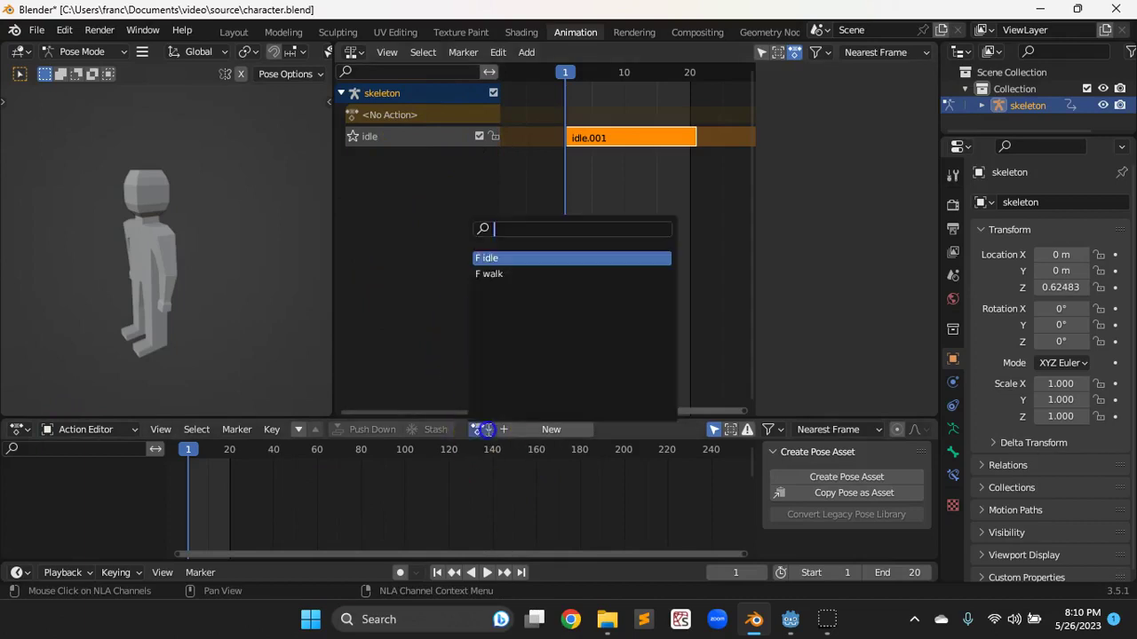
pyautogui.click(491, 276)
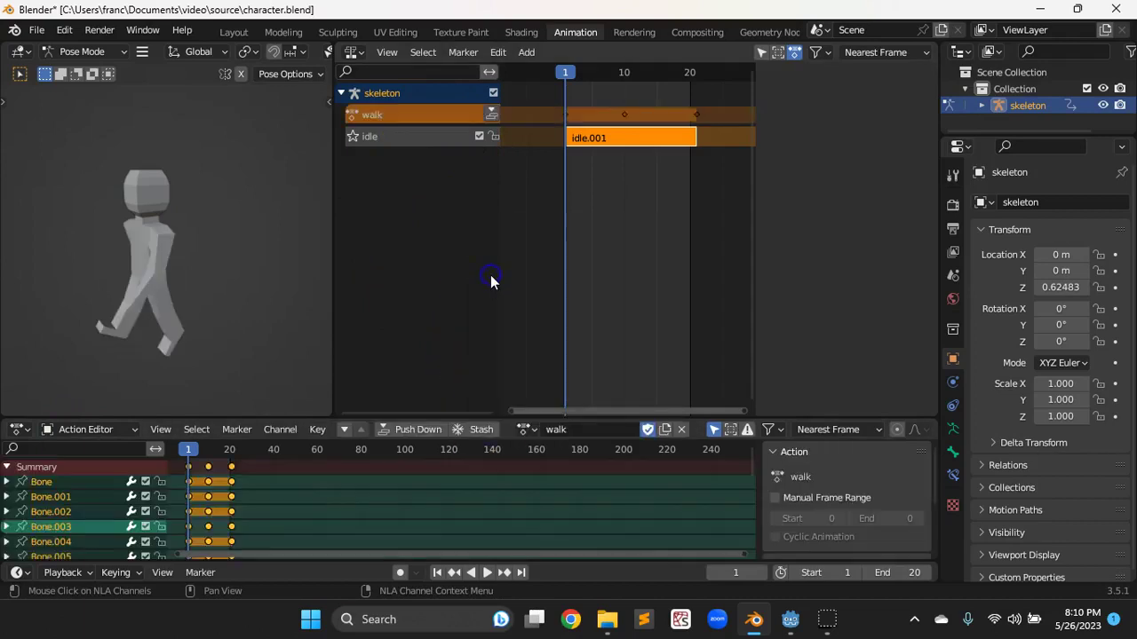
pyautogui.click(491, 113)
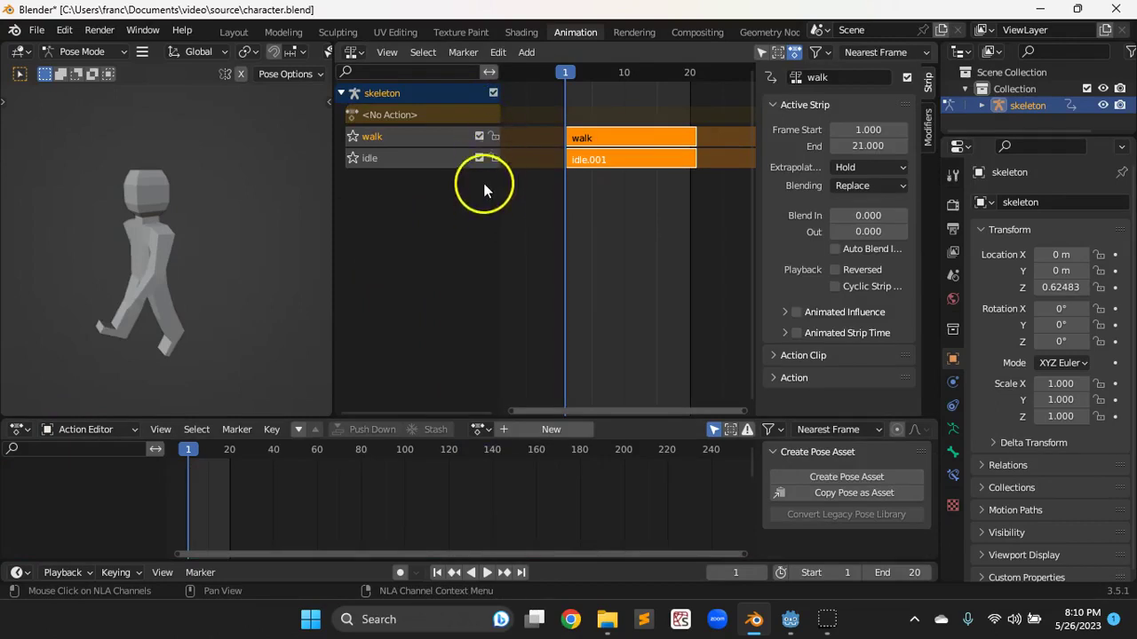
pyautogui.click(584, 167)
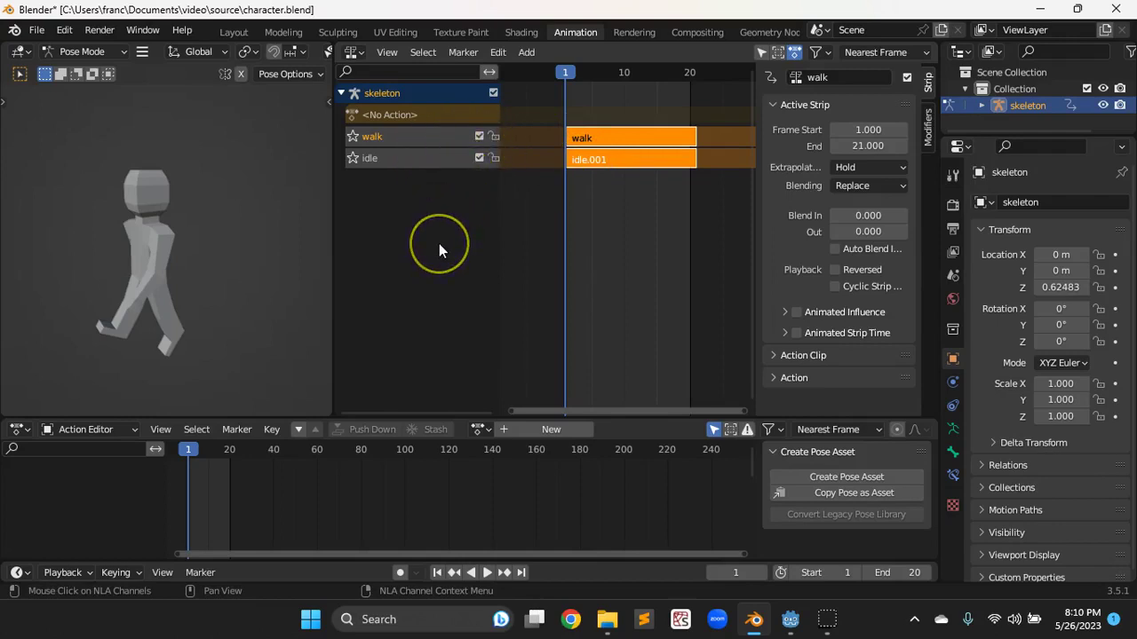
# - Set walk as the active action again and play it briefly in the Layout workspace
pyautogui.click(485, 430)
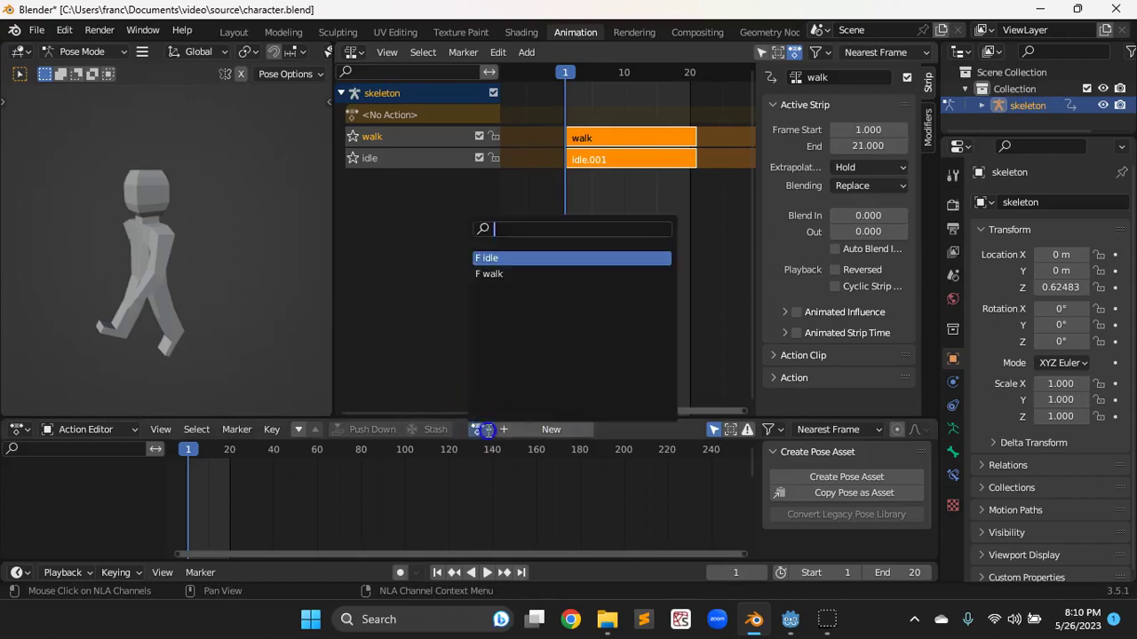
pyautogui.click(490, 274)
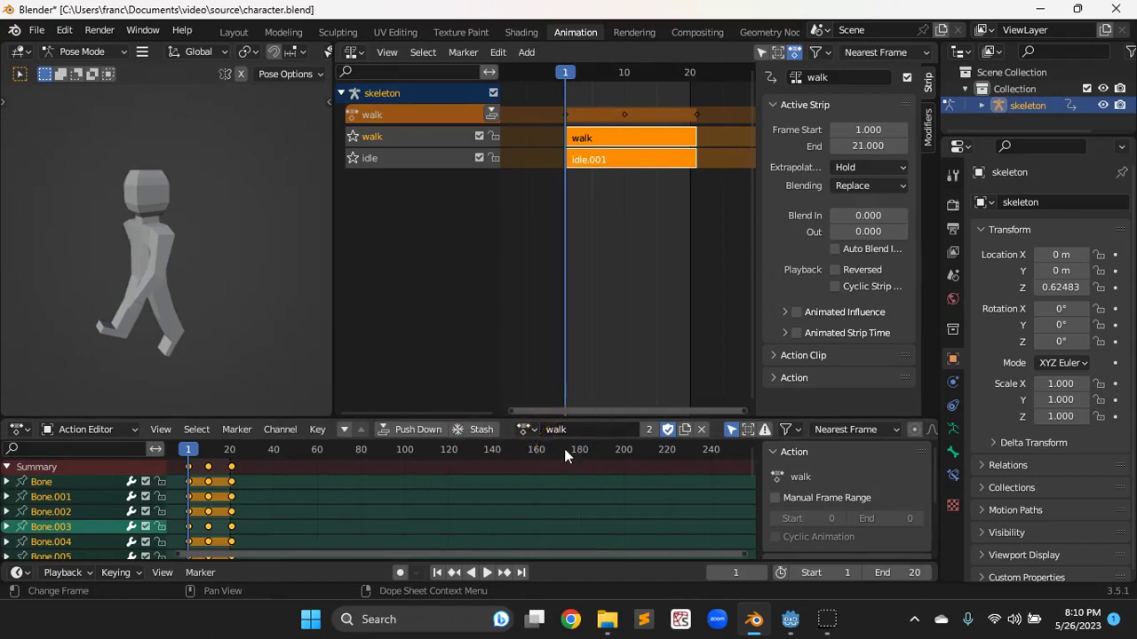
pyautogui.click(235, 34)
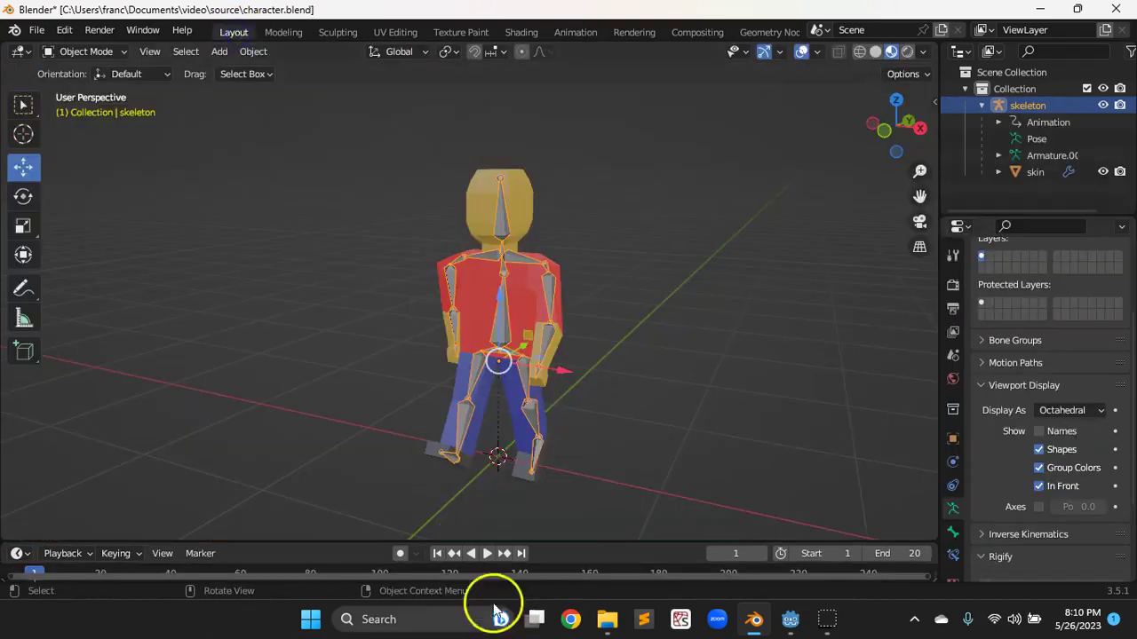
pyautogui.click(486, 553)
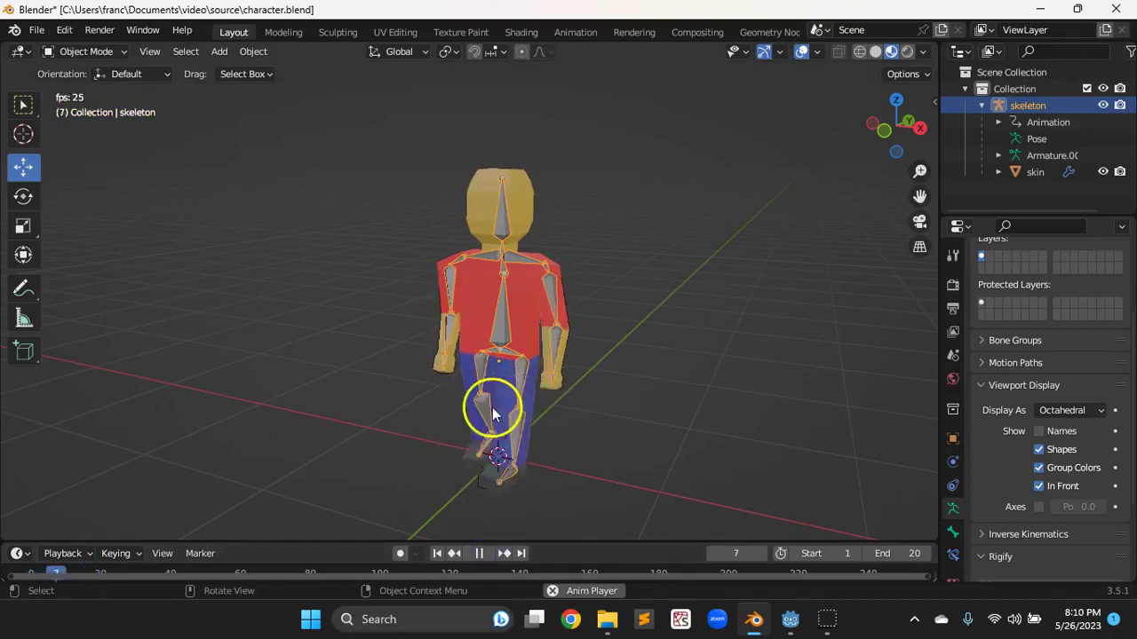
pyautogui.click(480, 553)
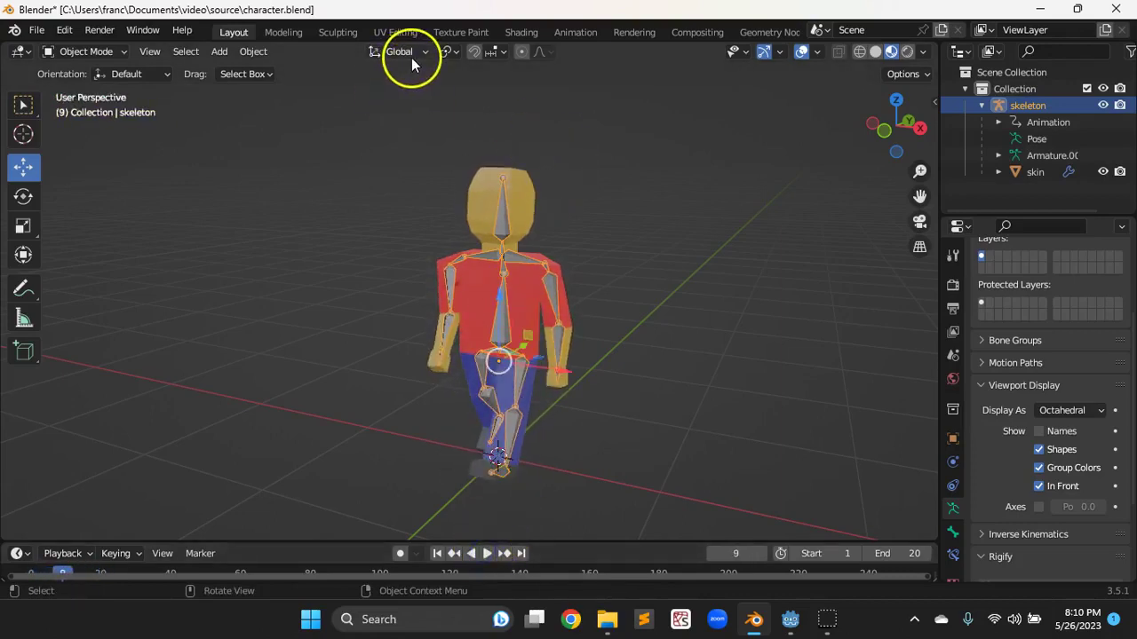
# - Review the walk and idle tracks in the Animation workspace and check that area's editor type
pyautogui.click(576, 32)
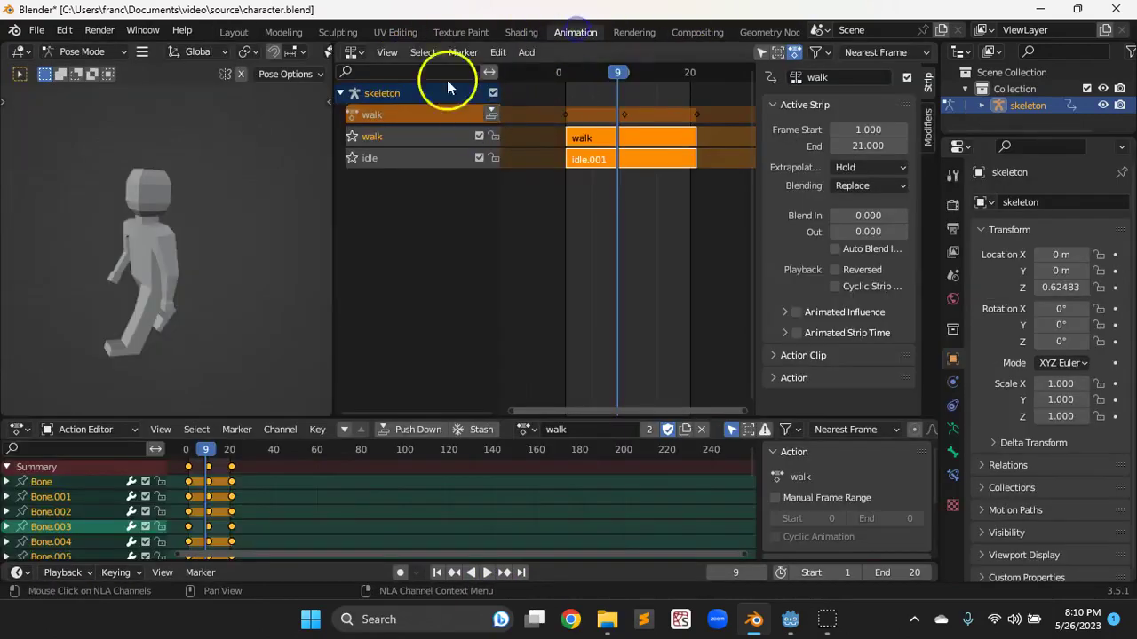
pyautogui.click(361, 60)
pyautogui.click(562, 175)
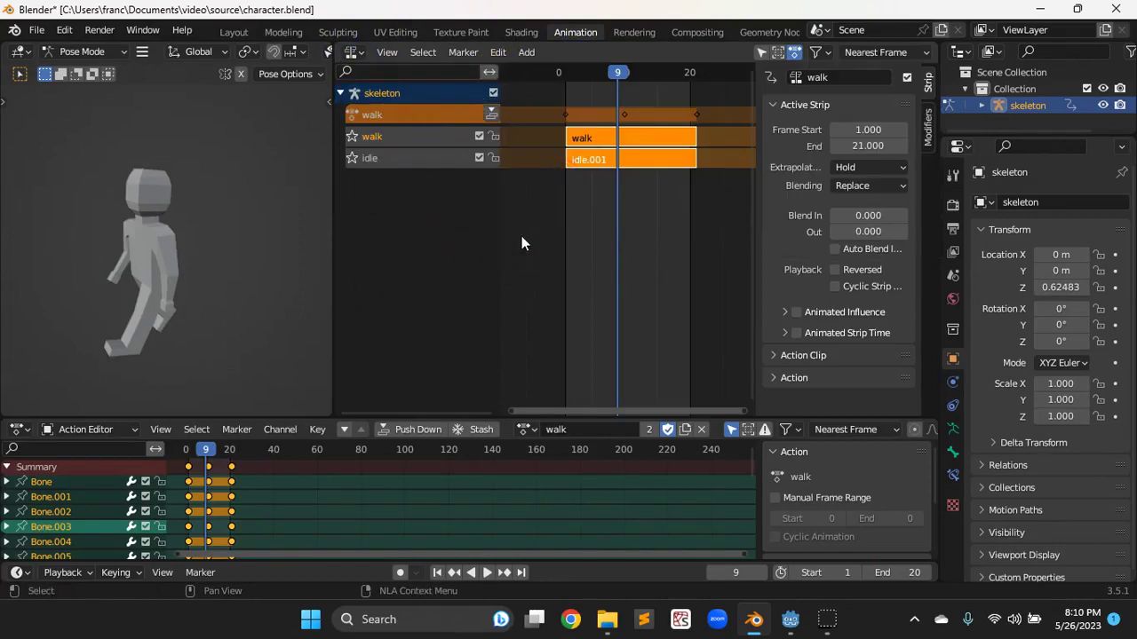
# - Return to the Layout workspace and save character.blend
pyautogui.click(223, 36)
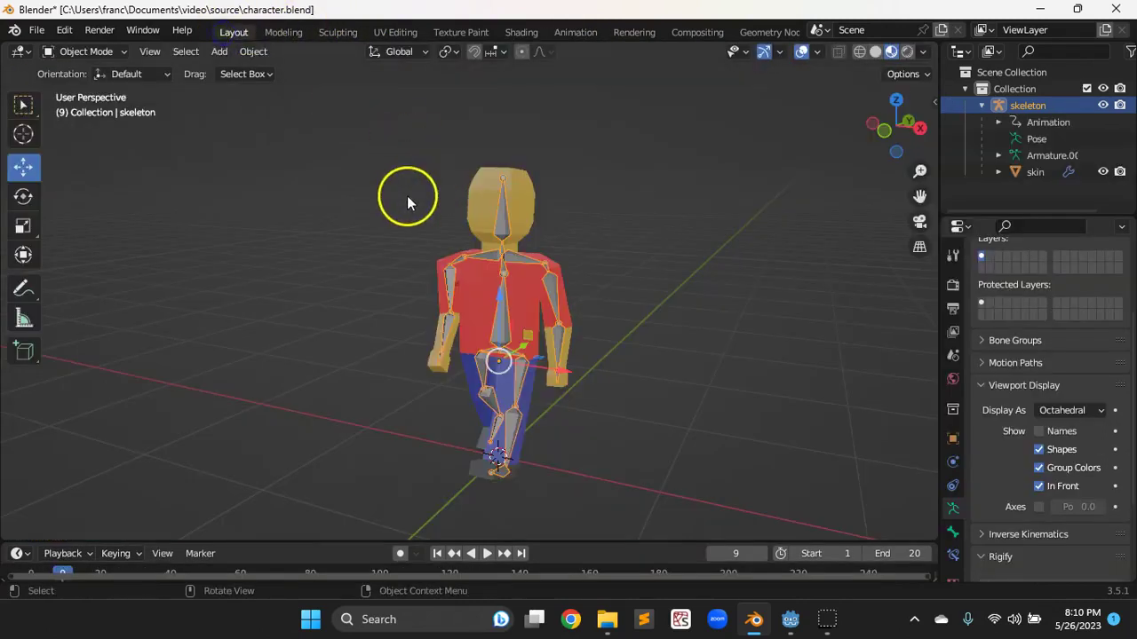
pyautogui.hotkey('ctrl', 's')
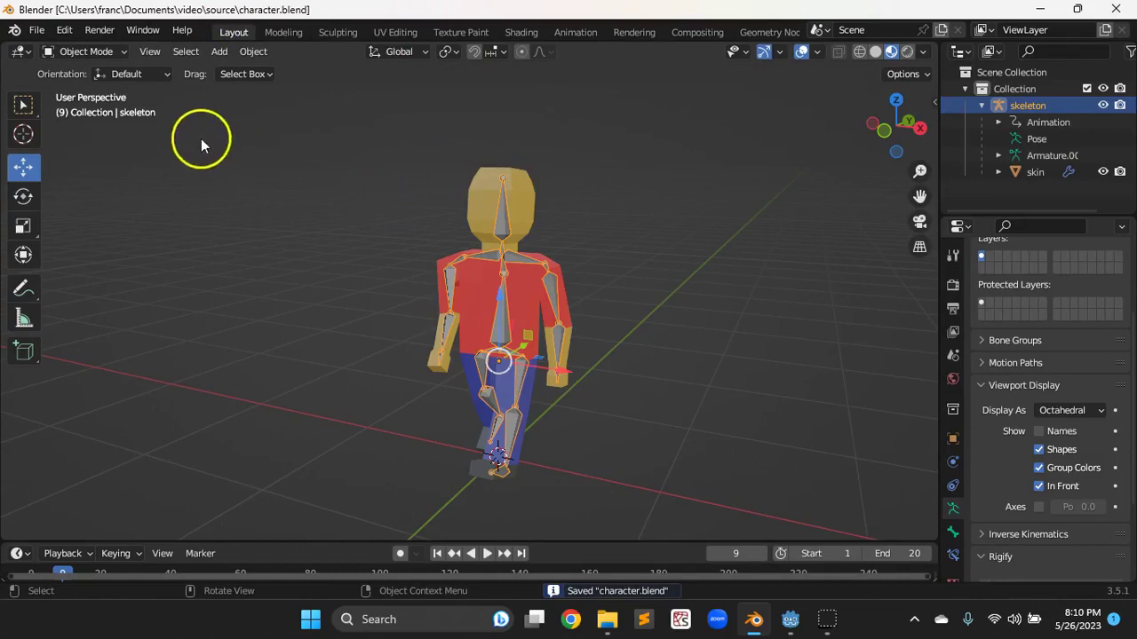
pyautogui.moveTo(424, 316); pyautogui.dragTo(348, 303, button='middle')
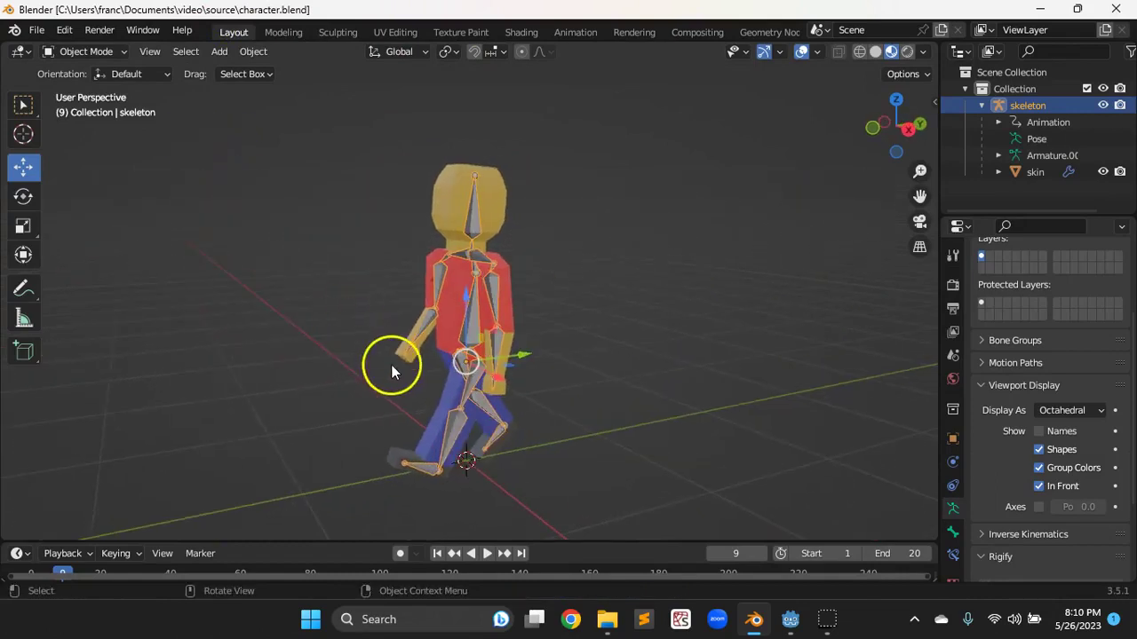
# - Start a glTF 2.0 export into the source folder and set the format to glTF Embedded (.gltf)
pyautogui.click(36, 32)
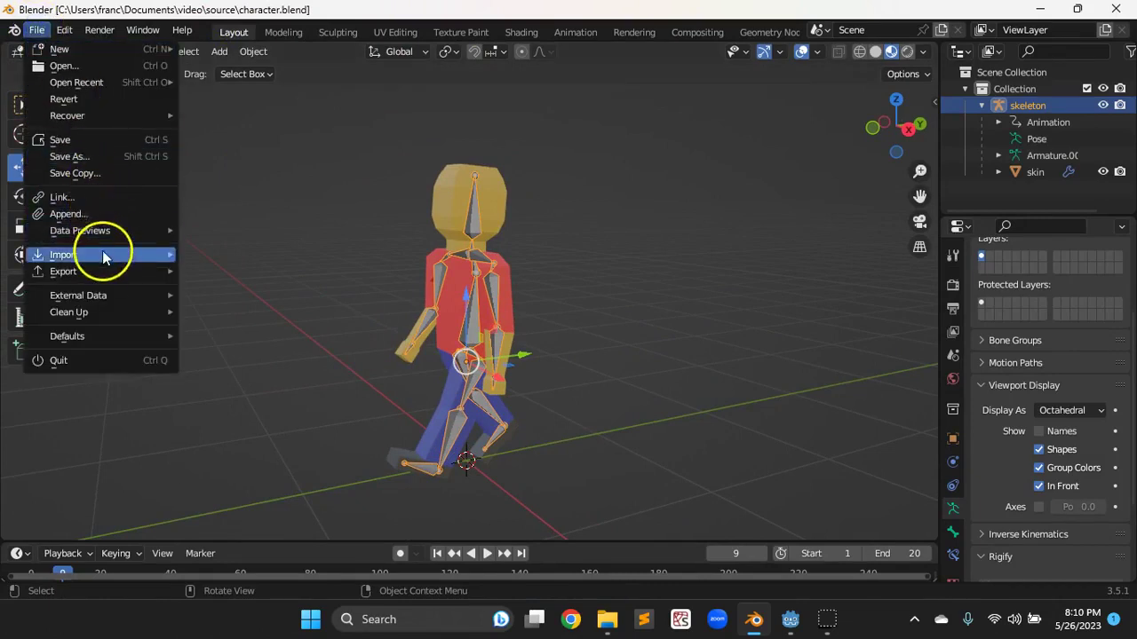
pyautogui.moveTo(105, 275)
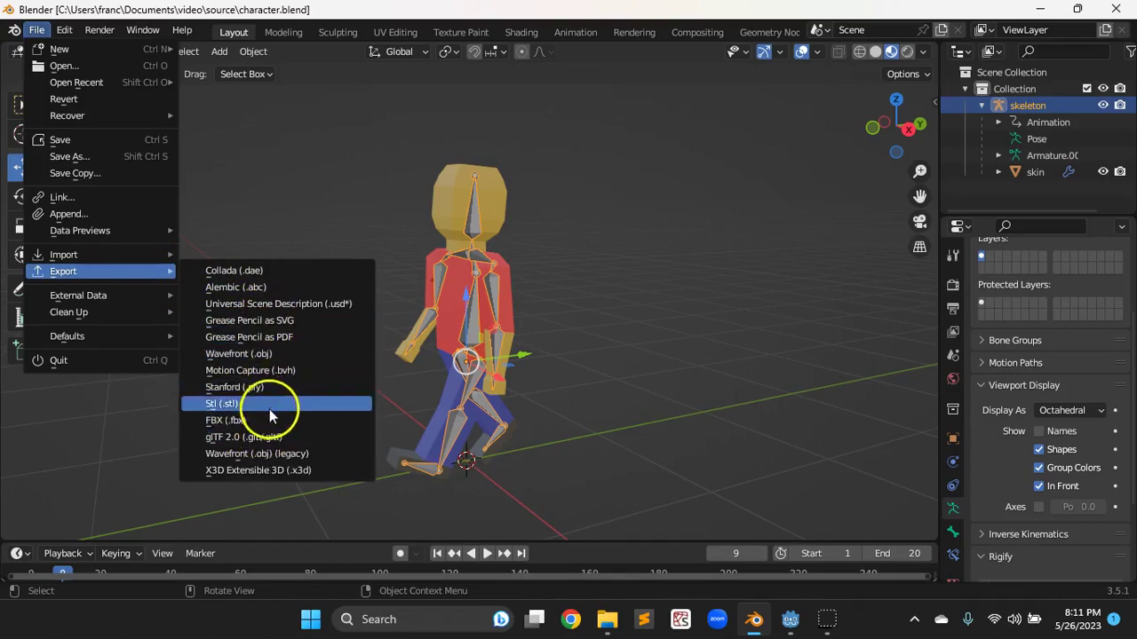
pyautogui.click(224, 439)
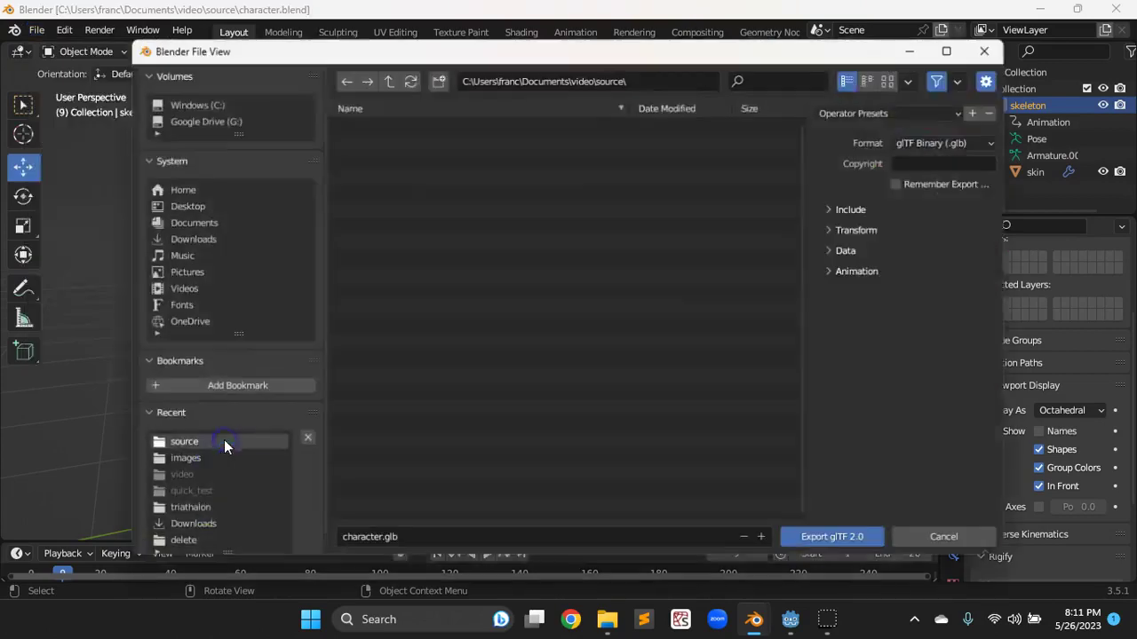
pyautogui.click(717, 167)
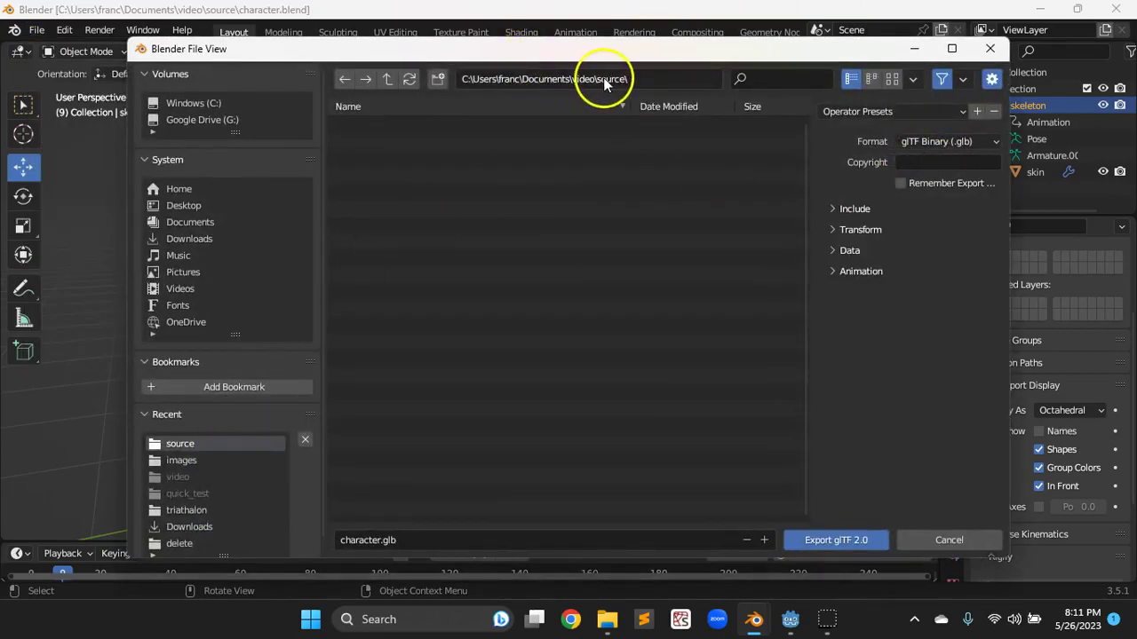
pyautogui.click(924, 143)
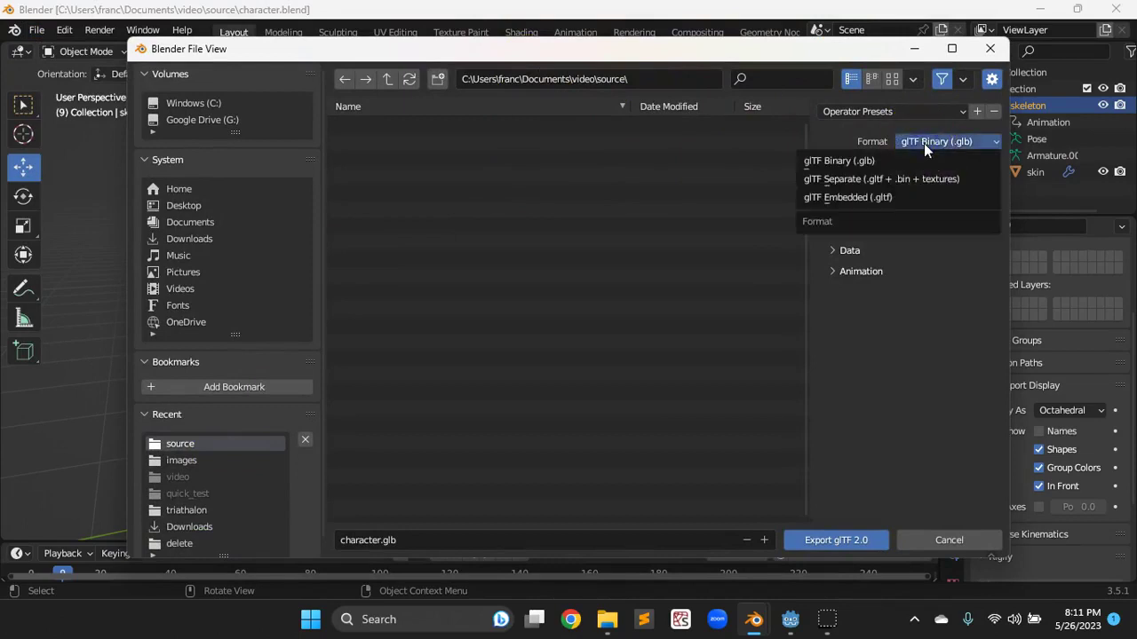
pyautogui.click(942, 274)
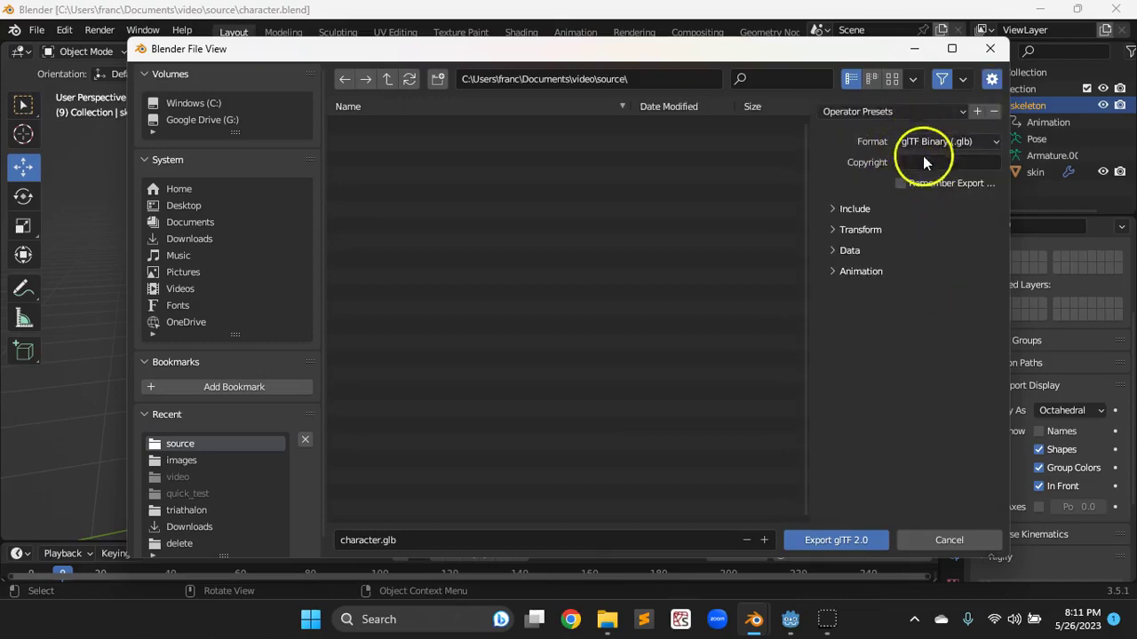
pyautogui.click(973, 140)
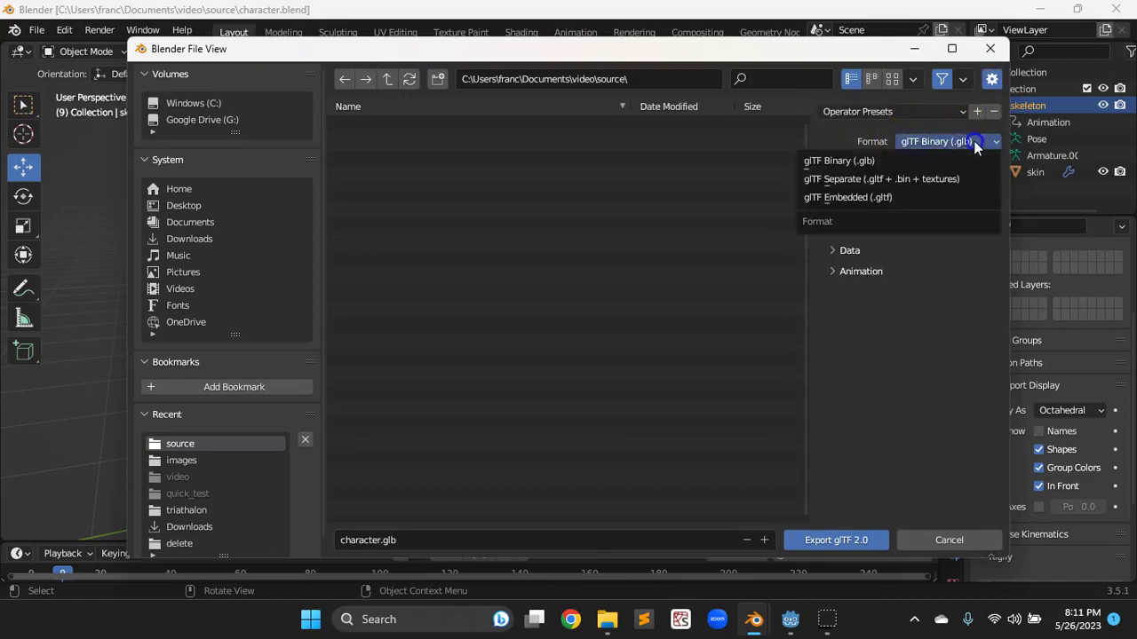
pyautogui.click(934, 197)
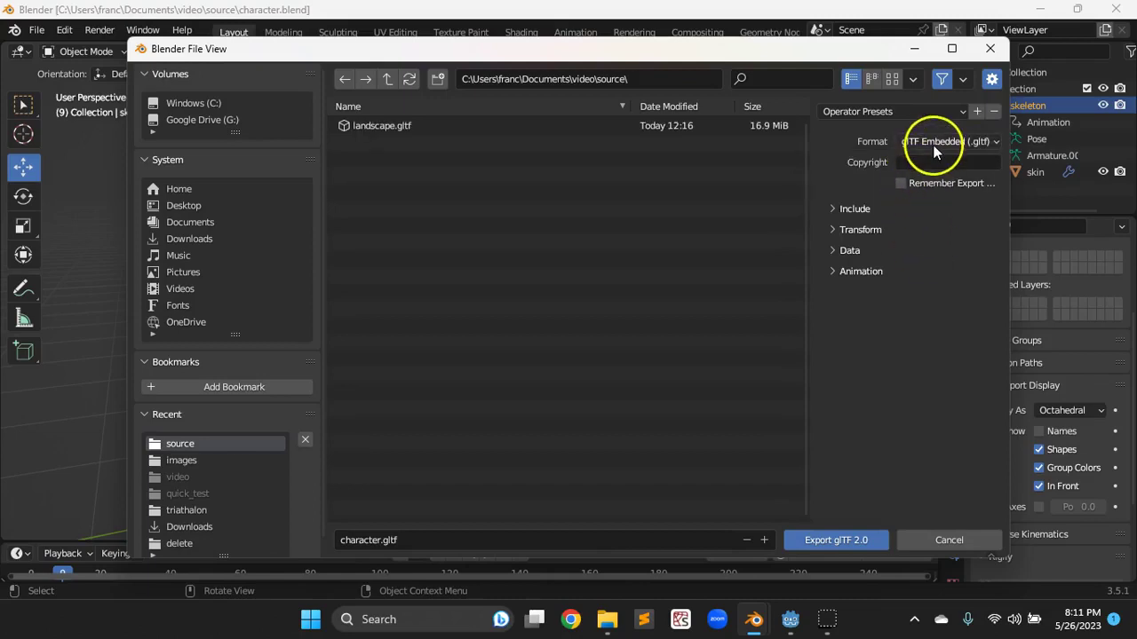
# - Examine the Include, Transform, Data and Animation options of the glTF export
pyautogui.click(835, 209)
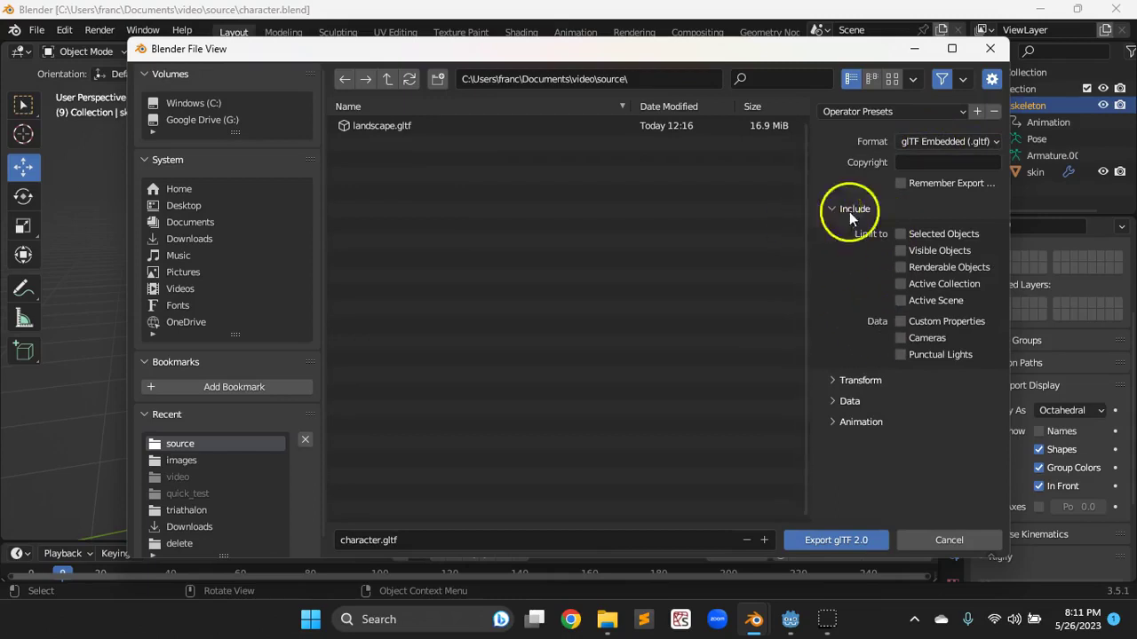
pyautogui.click(833, 210)
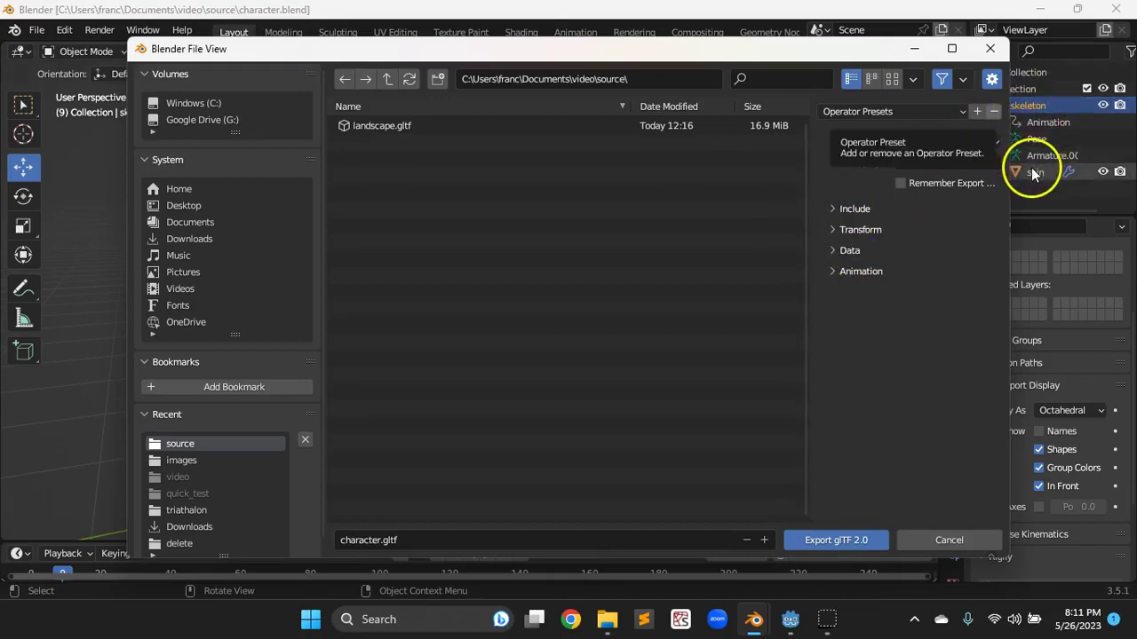
pyautogui.click(833, 230)
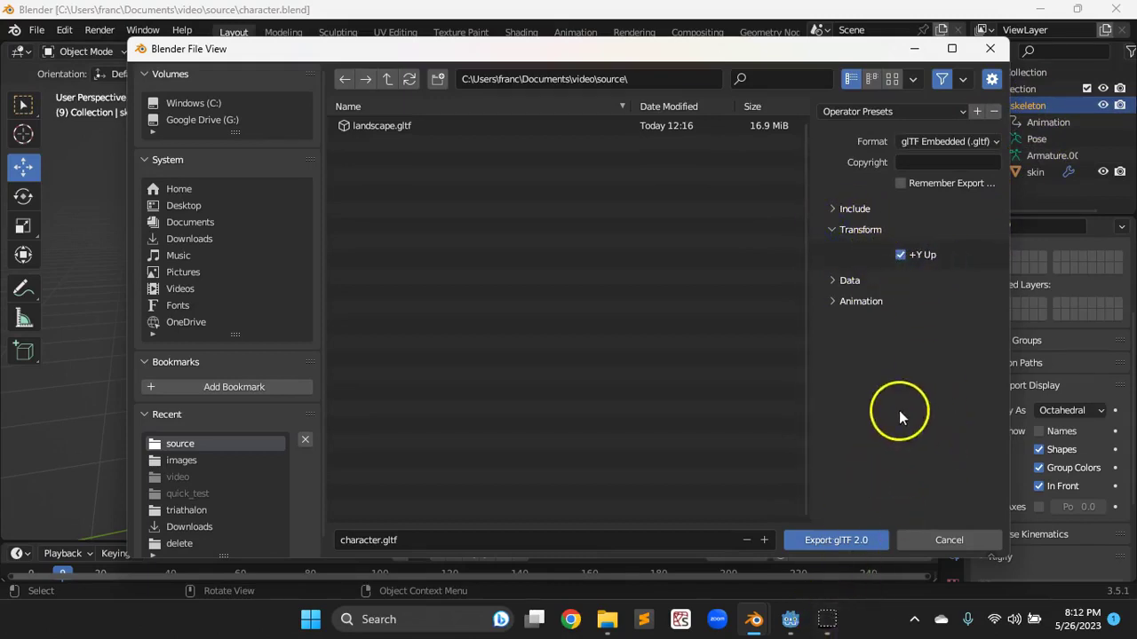
pyautogui.click(833, 229)
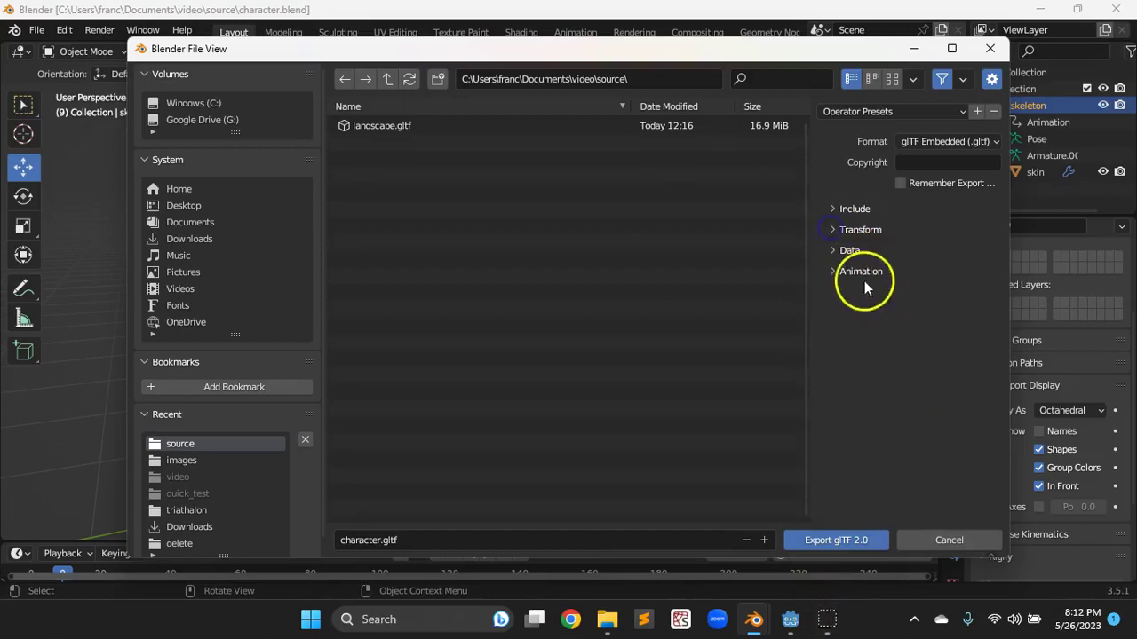
pyautogui.click(832, 251)
pyautogui.click(833, 254)
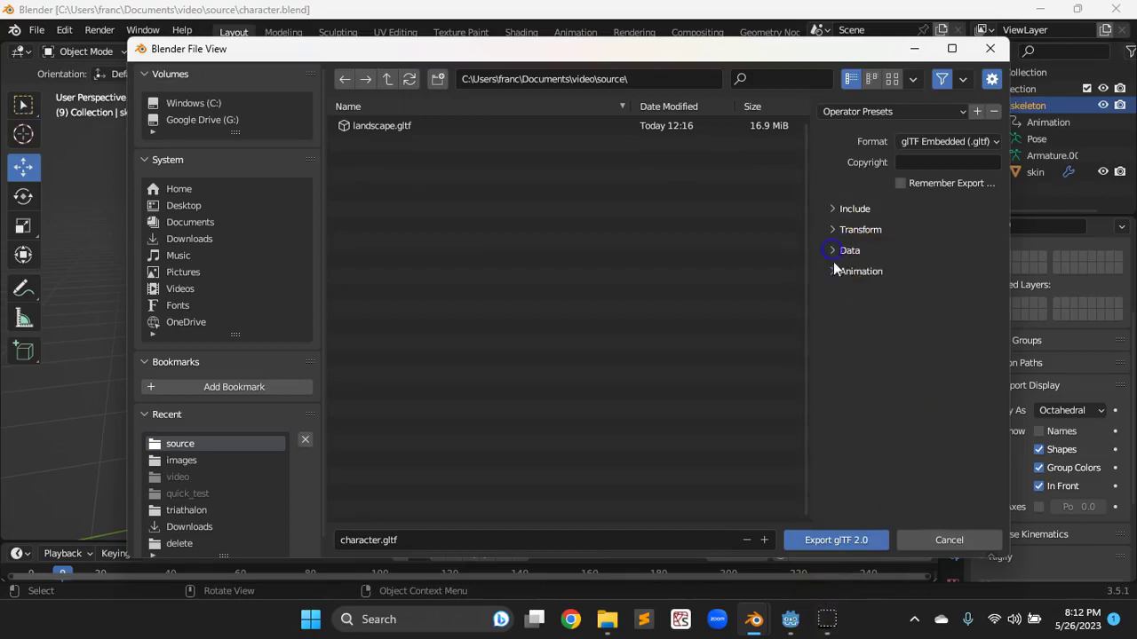
pyautogui.click(830, 272)
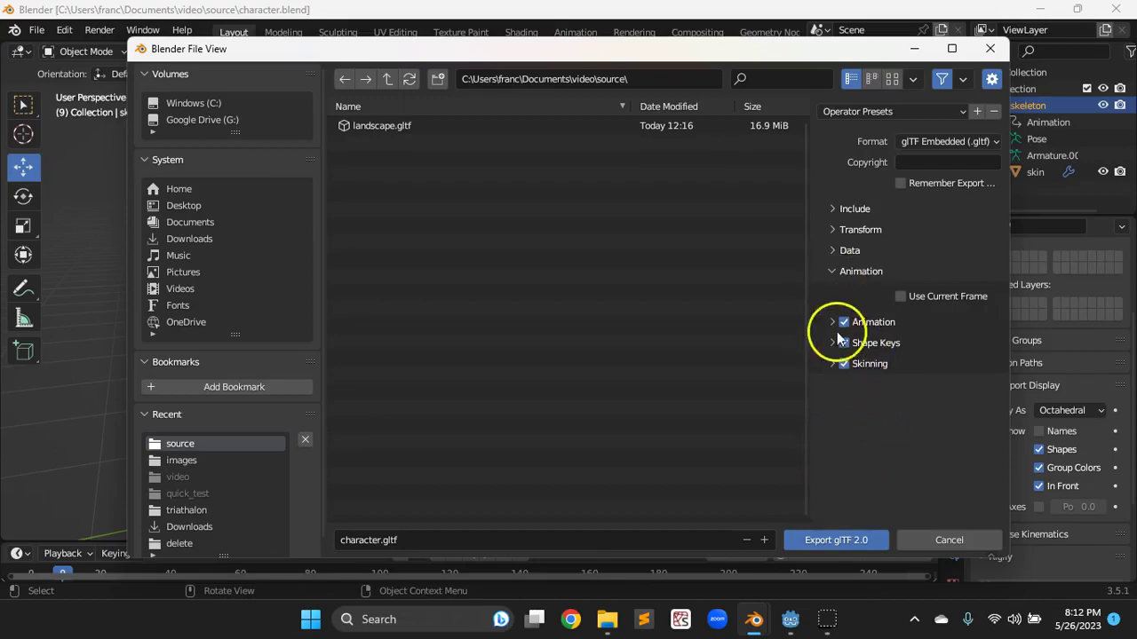
pyautogui.click(831, 270)
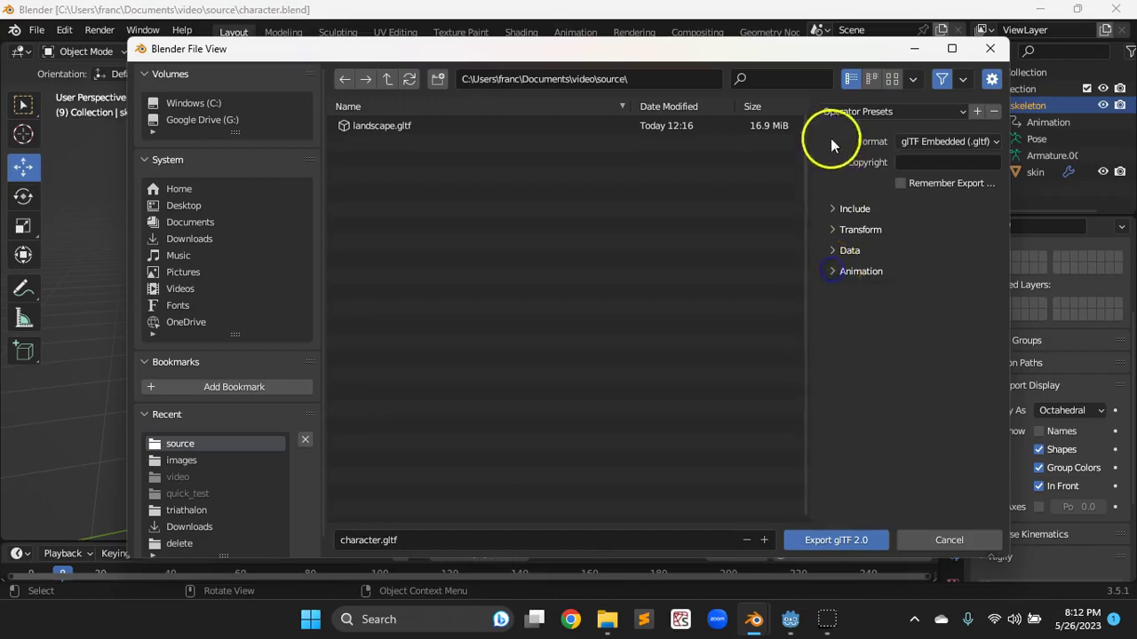
# - Recheck the Include and Animation options and export the character as character.gltf
pyautogui.click(836, 207)
pyautogui.click(836, 208)
pyautogui.click(836, 271)
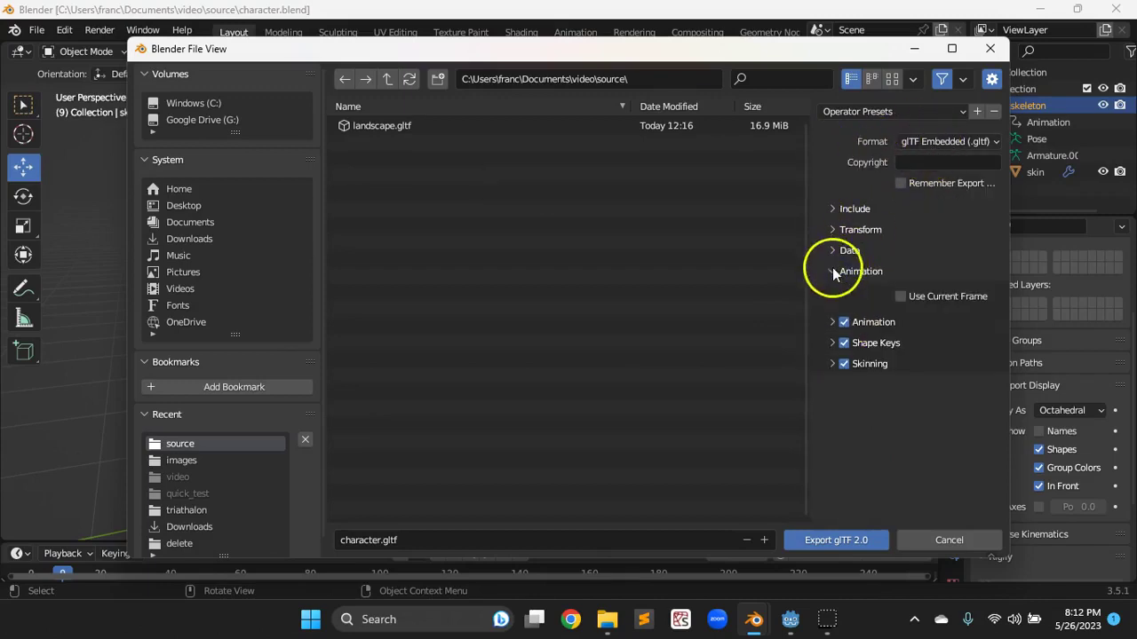
pyautogui.click(833, 269)
pyautogui.click(836, 540)
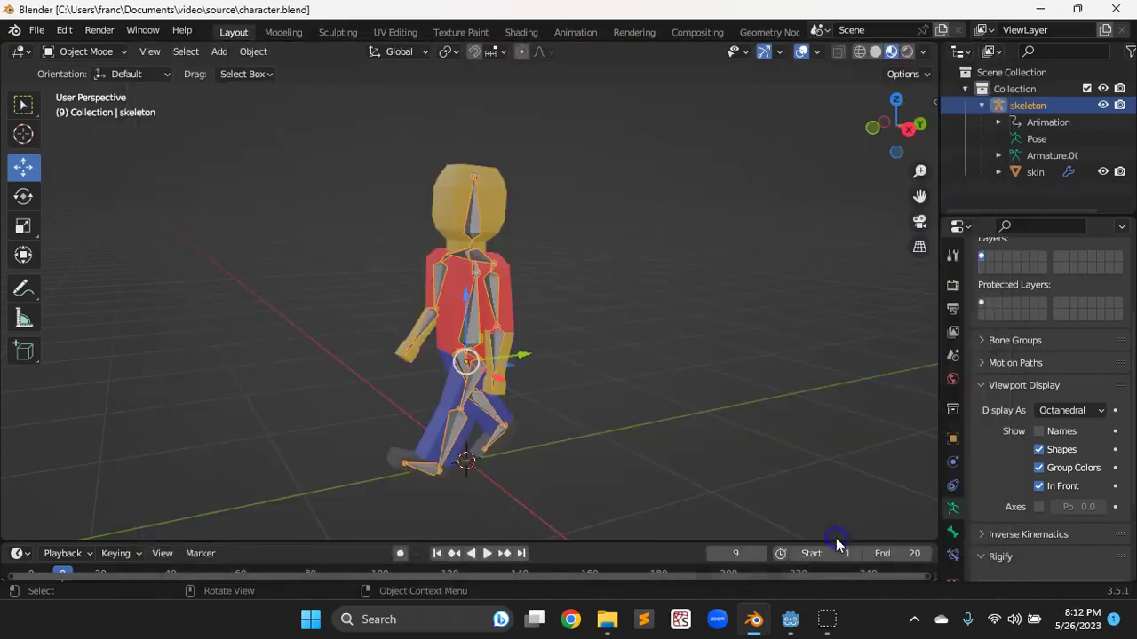